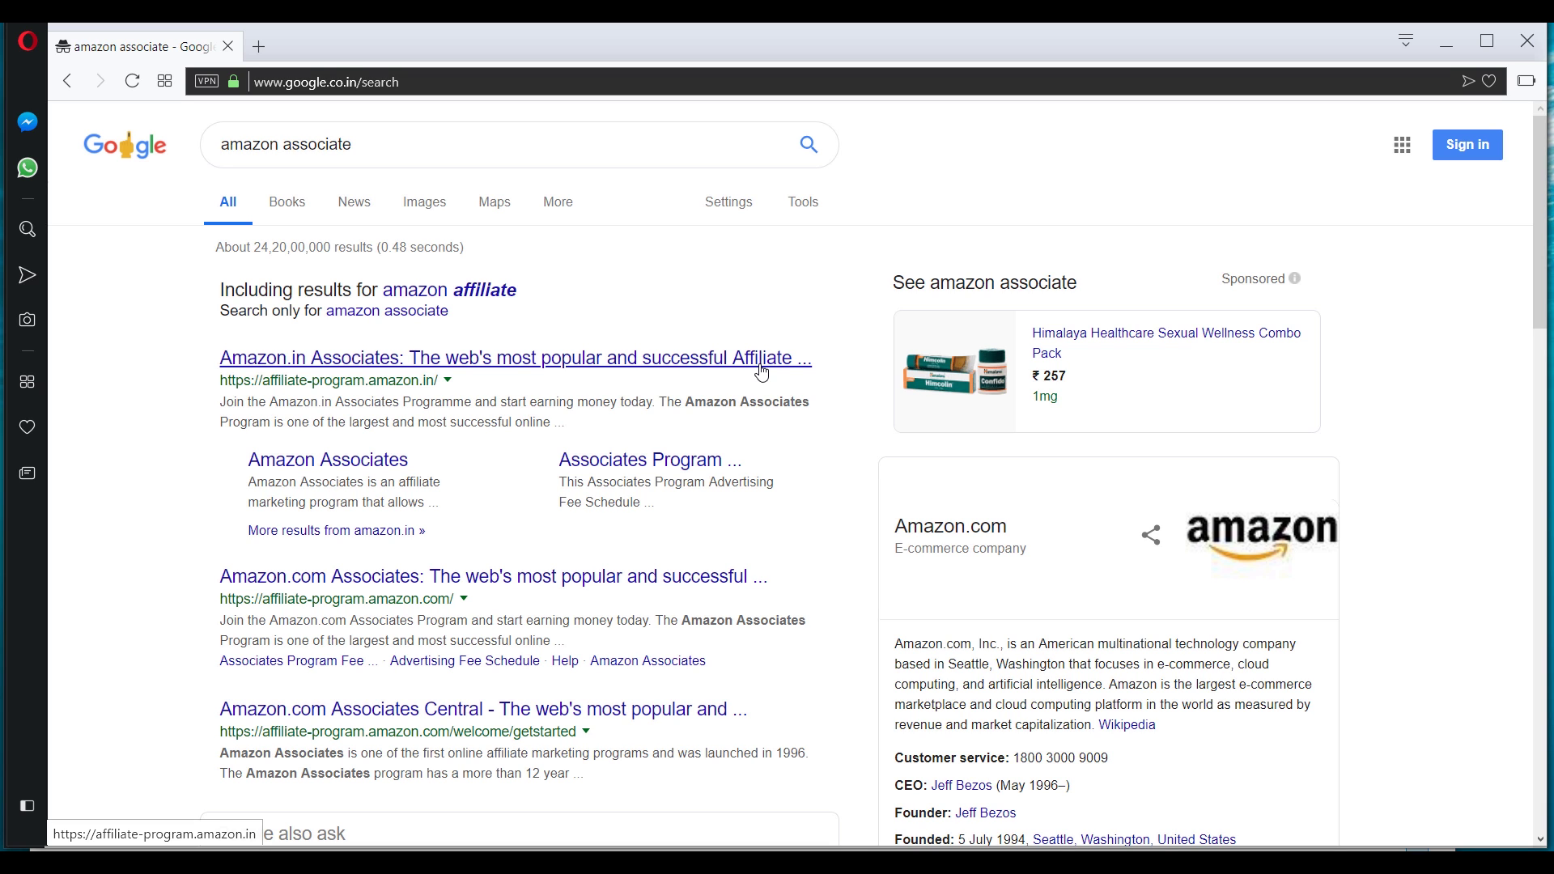
Open the 'Amazon.in Associates' search result to reach affiliate-program.amazon.in.
scroll(759, 397, "down", 5)
scroll(756, 406, "up", 5)
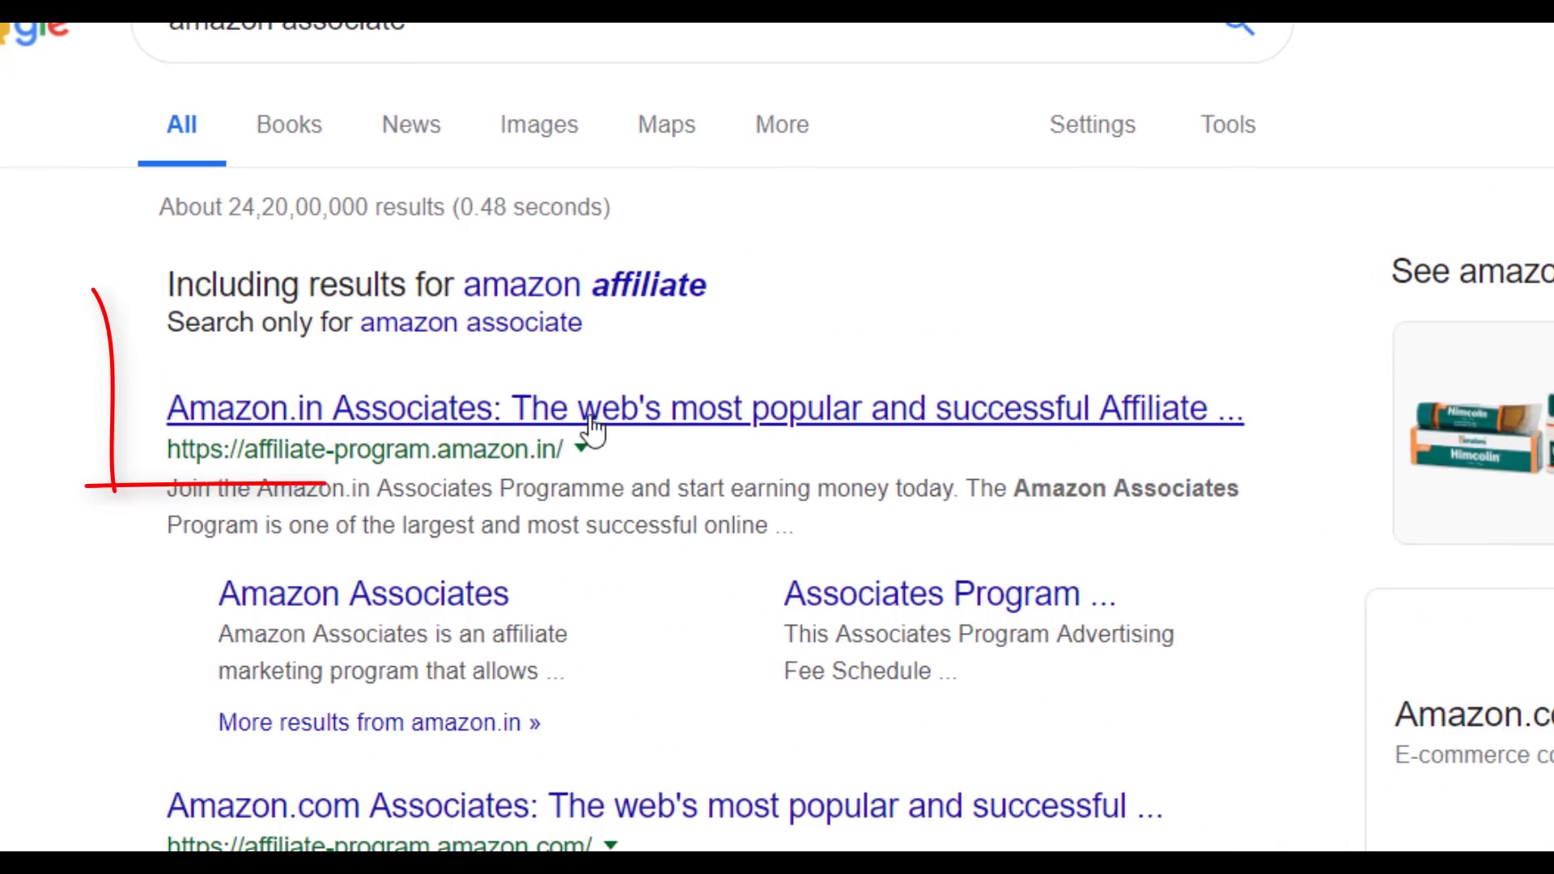
left_click(591, 421)
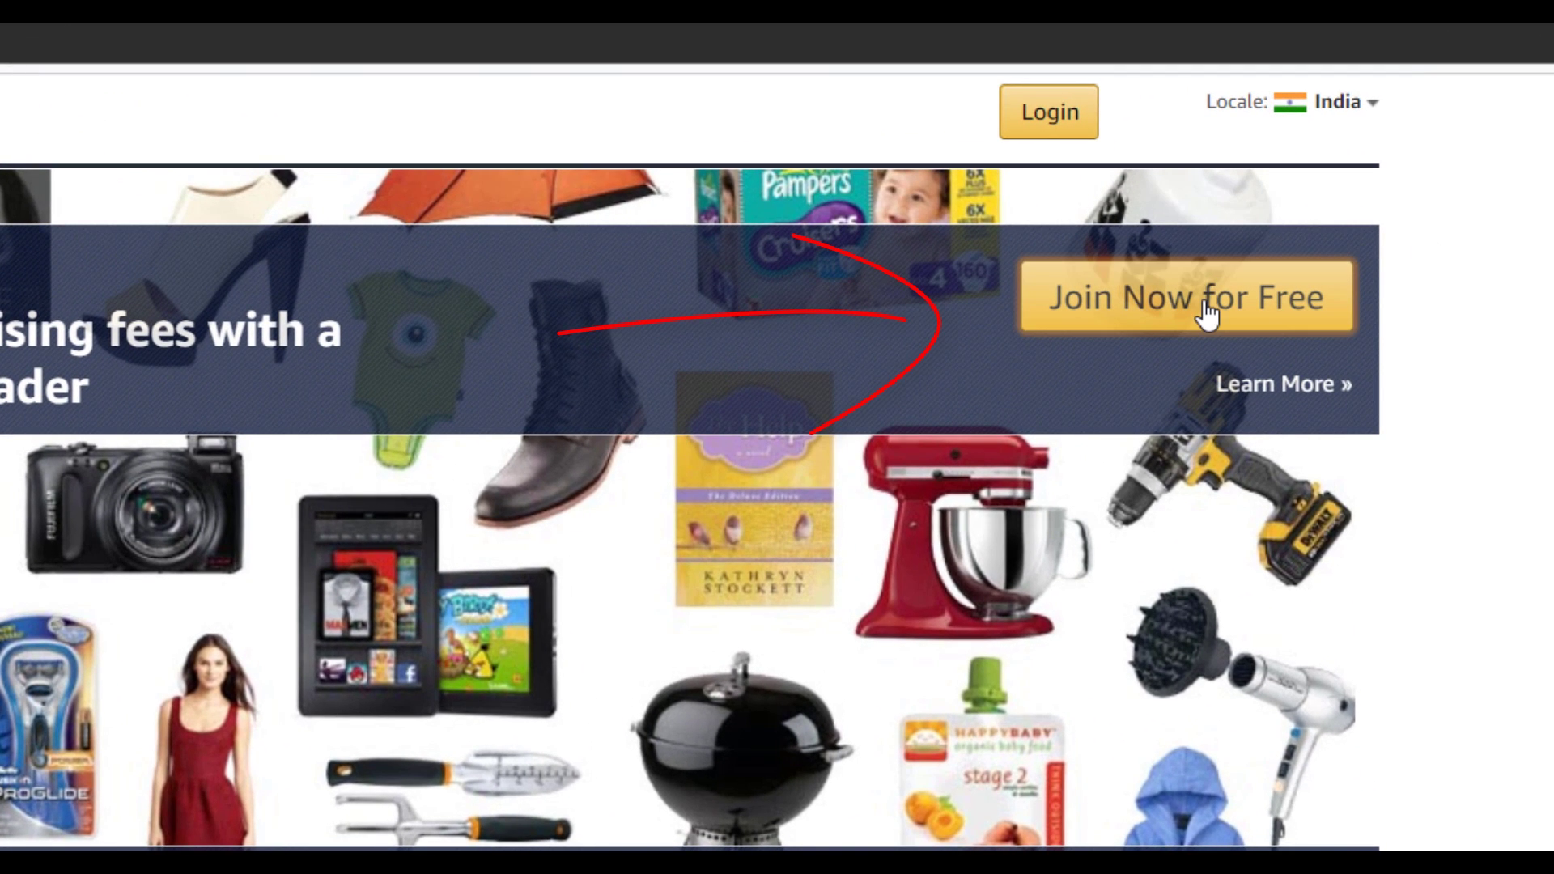
Start Join Now for Free and register a new Amazon account with the user's name, e-mail and password.
left_click(1206, 310)
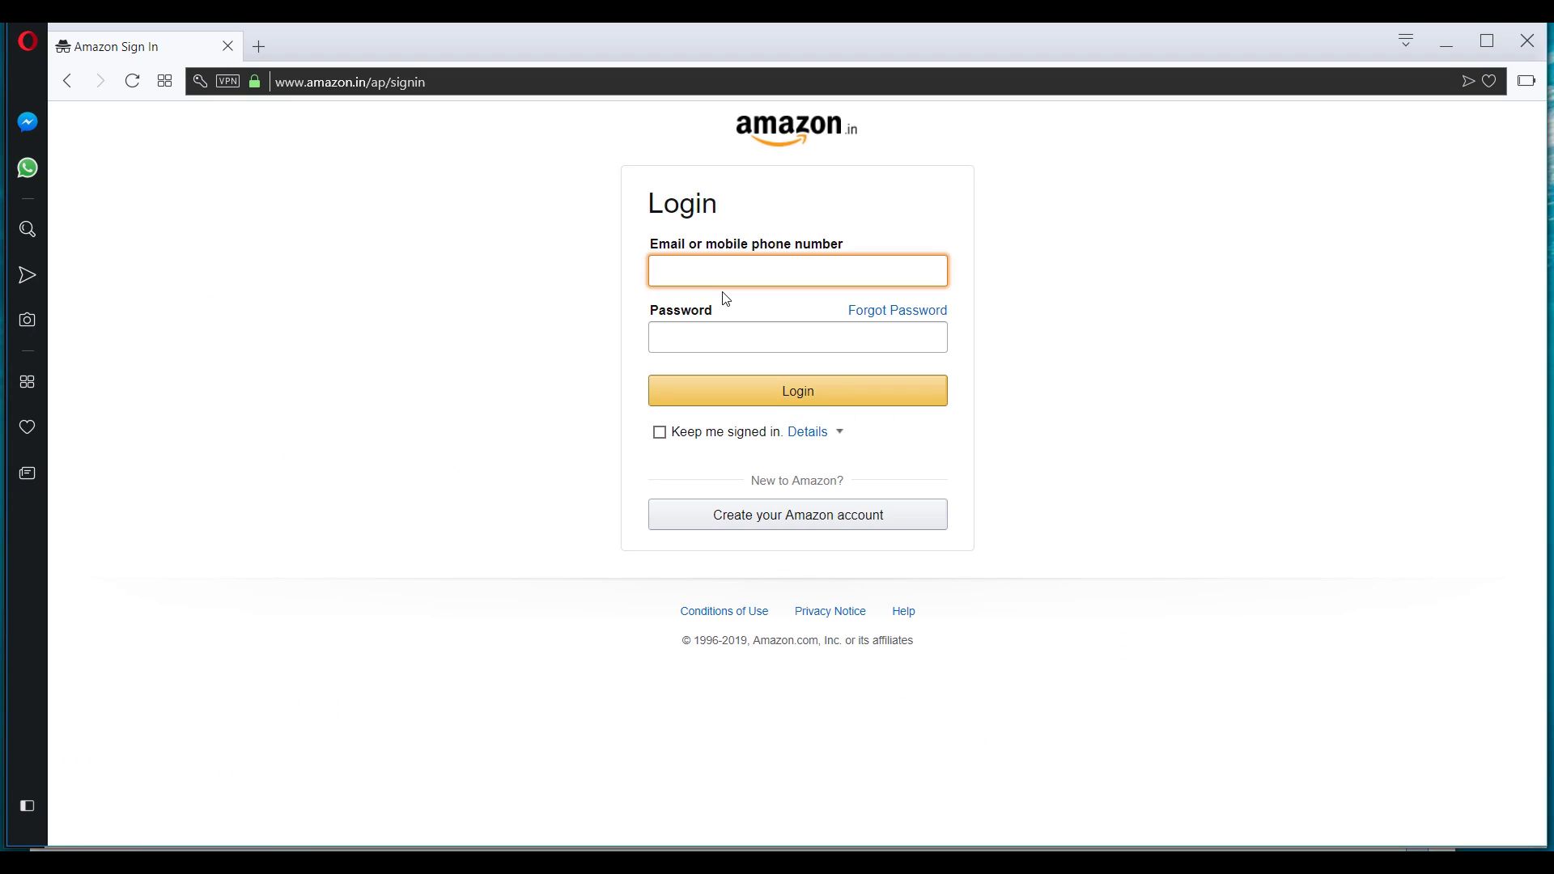
left_click(784, 525)
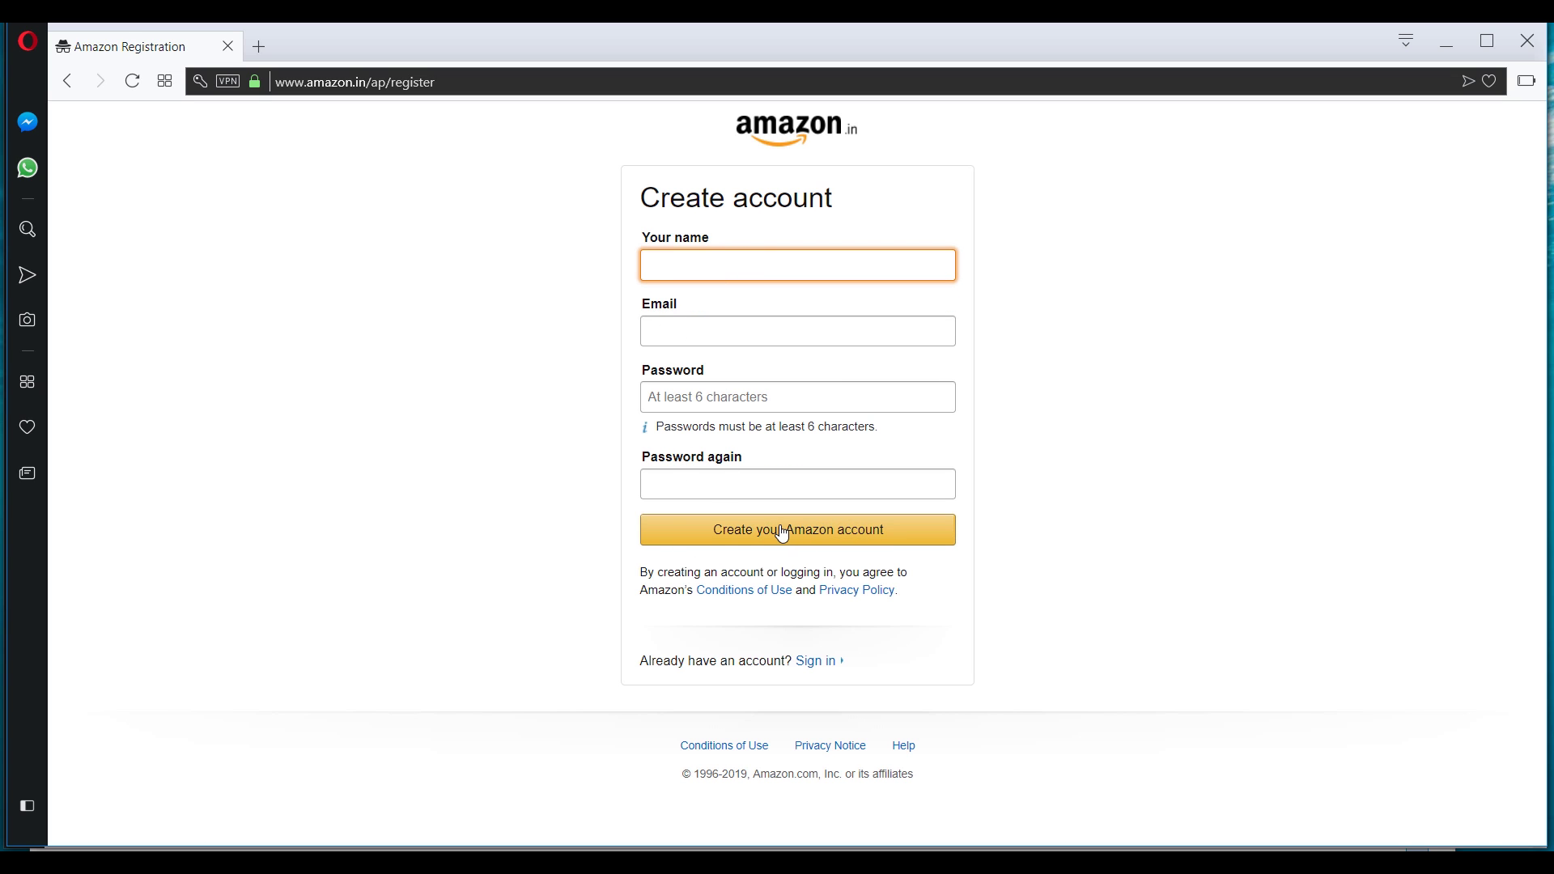
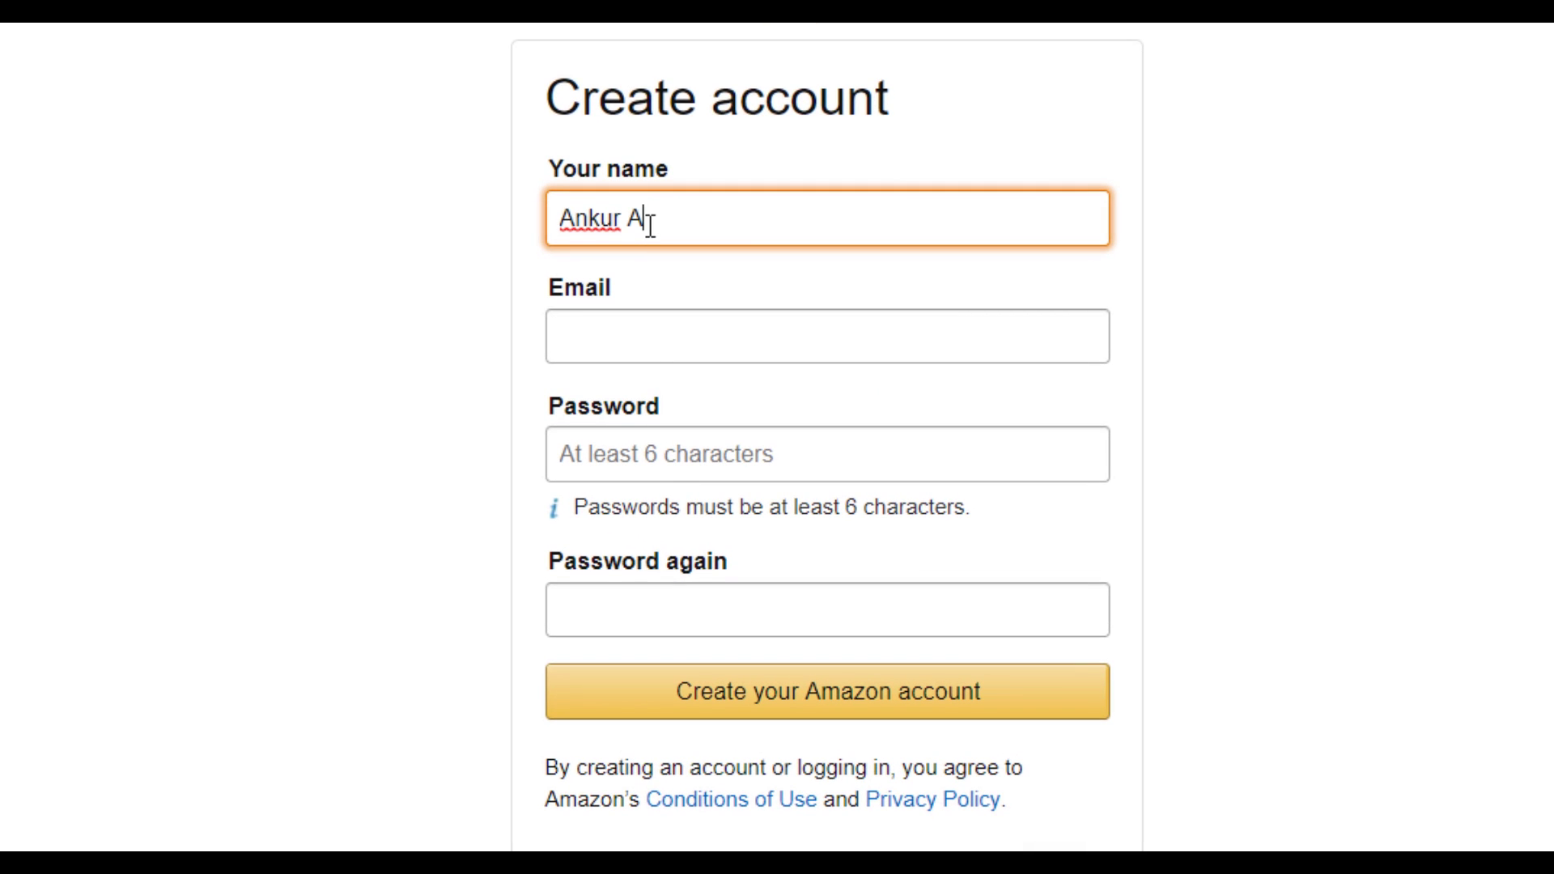
key("Tab")
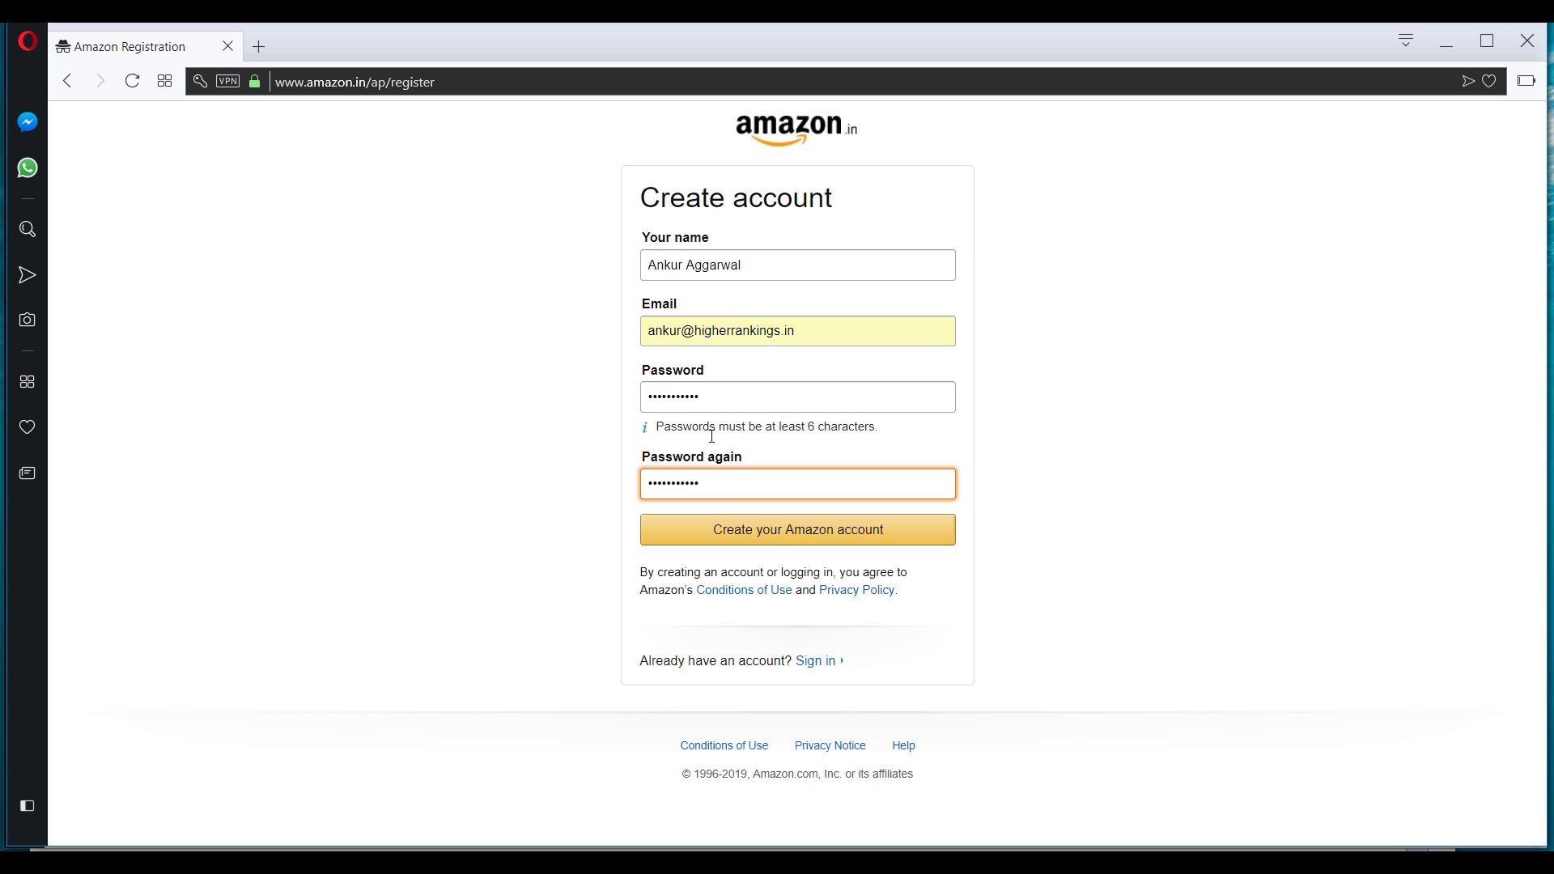
left_click(770, 540)
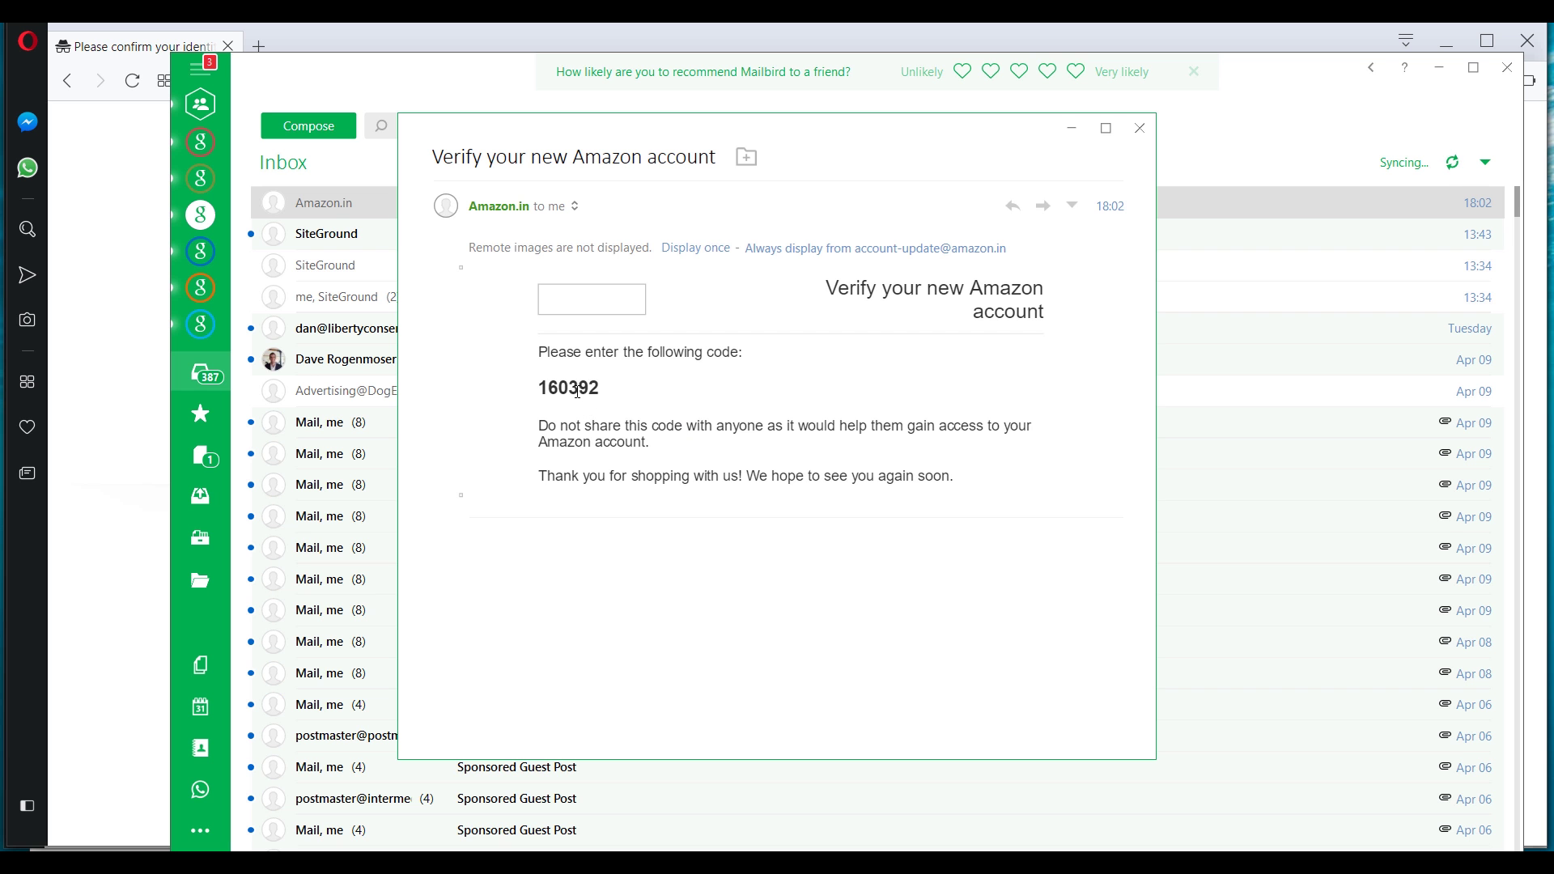
Copy the one-time code from Amazon's e-mail in Mailbird and verify the new account with it.
double_click(576, 388)
left_click(800, 387)
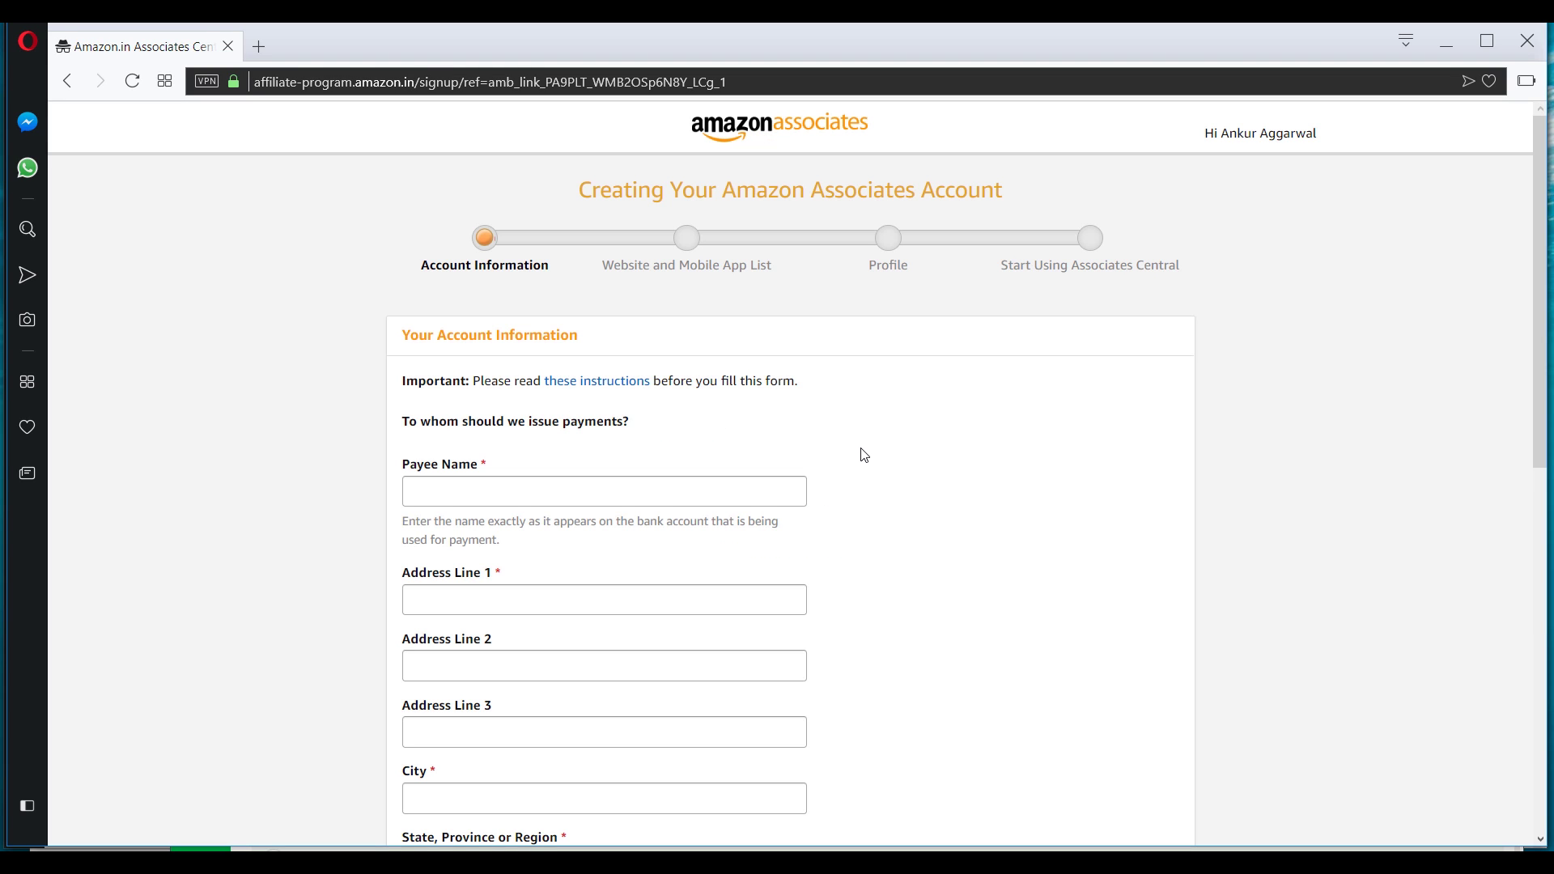
Fill in the payee name, address and phone details, answering No to the U.S. person question.
scroll(863, 453, "down", 6)
scroll(862, 455, "up", 6)
scroll(862, 455, "down", 2)
scroll(854, 452, "up", 1)
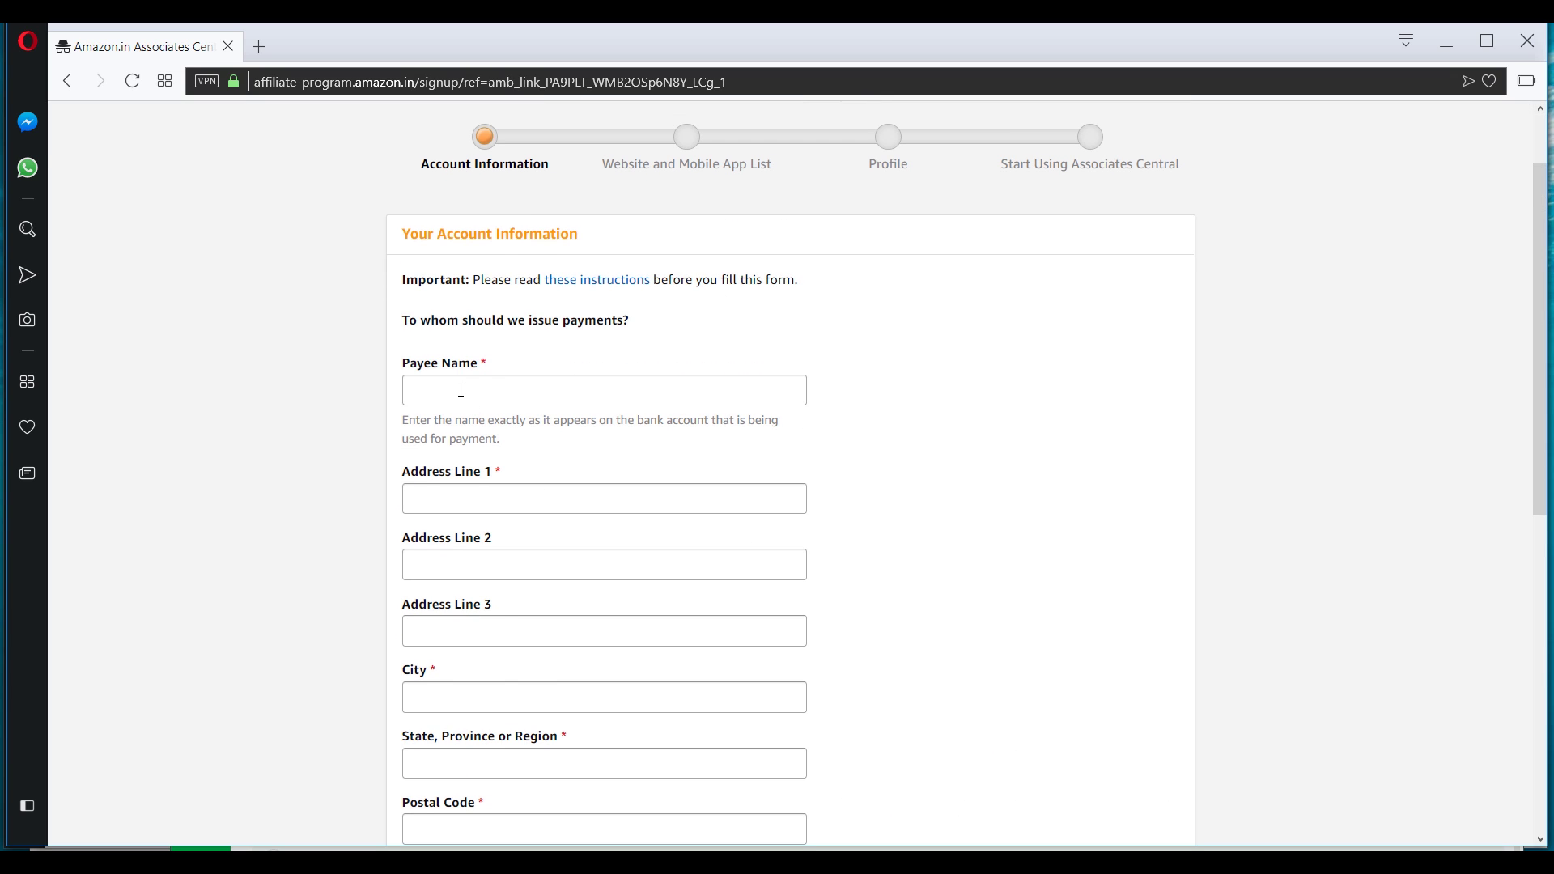
left_click(564, 390)
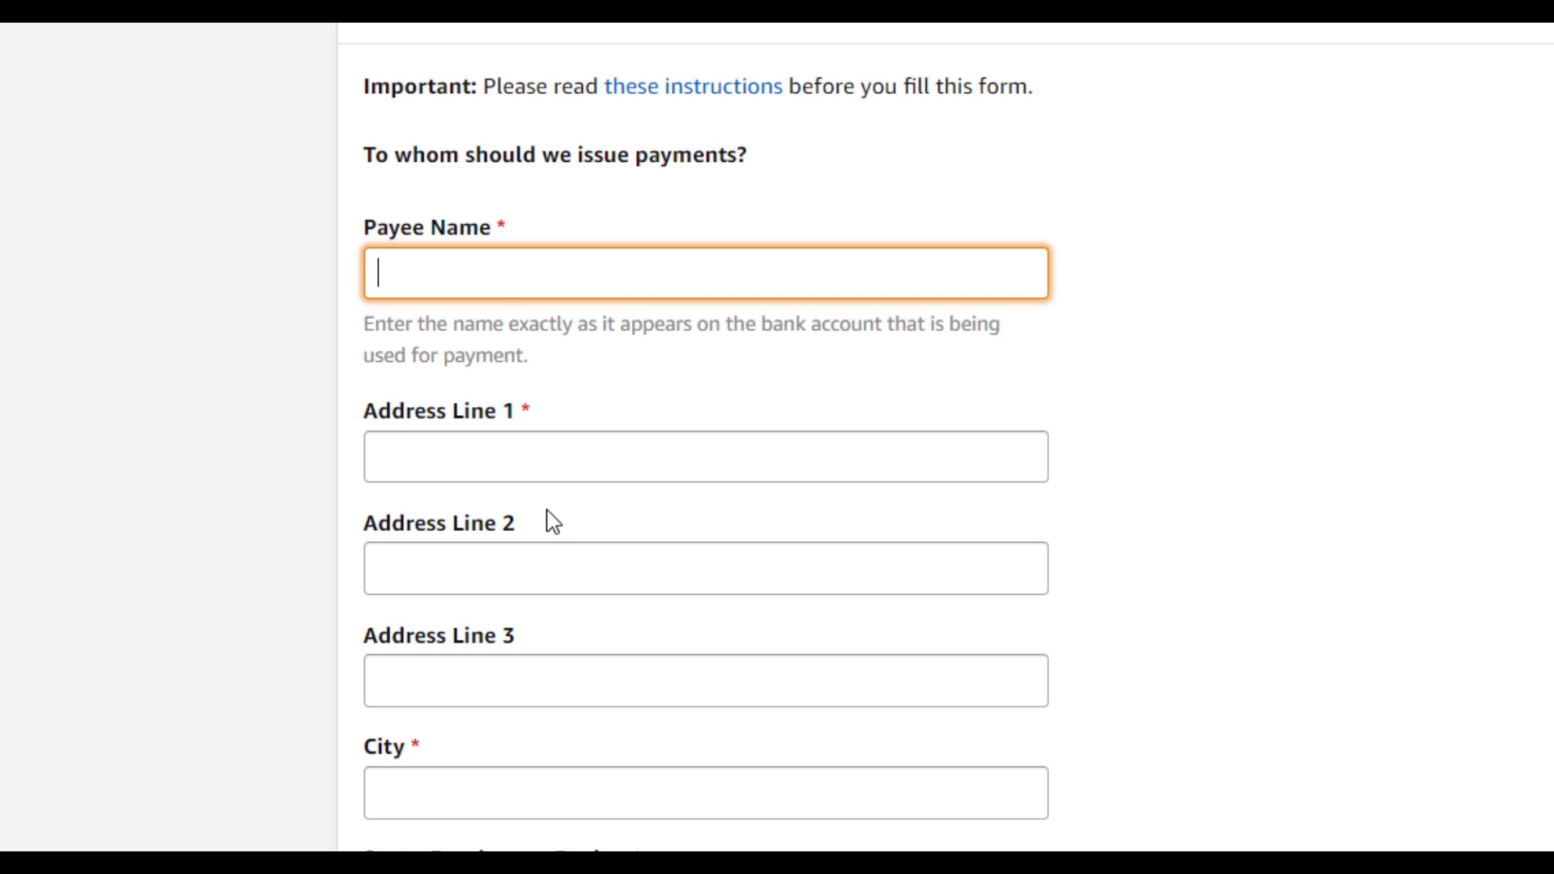
scroll(607, 489, "down", 5)
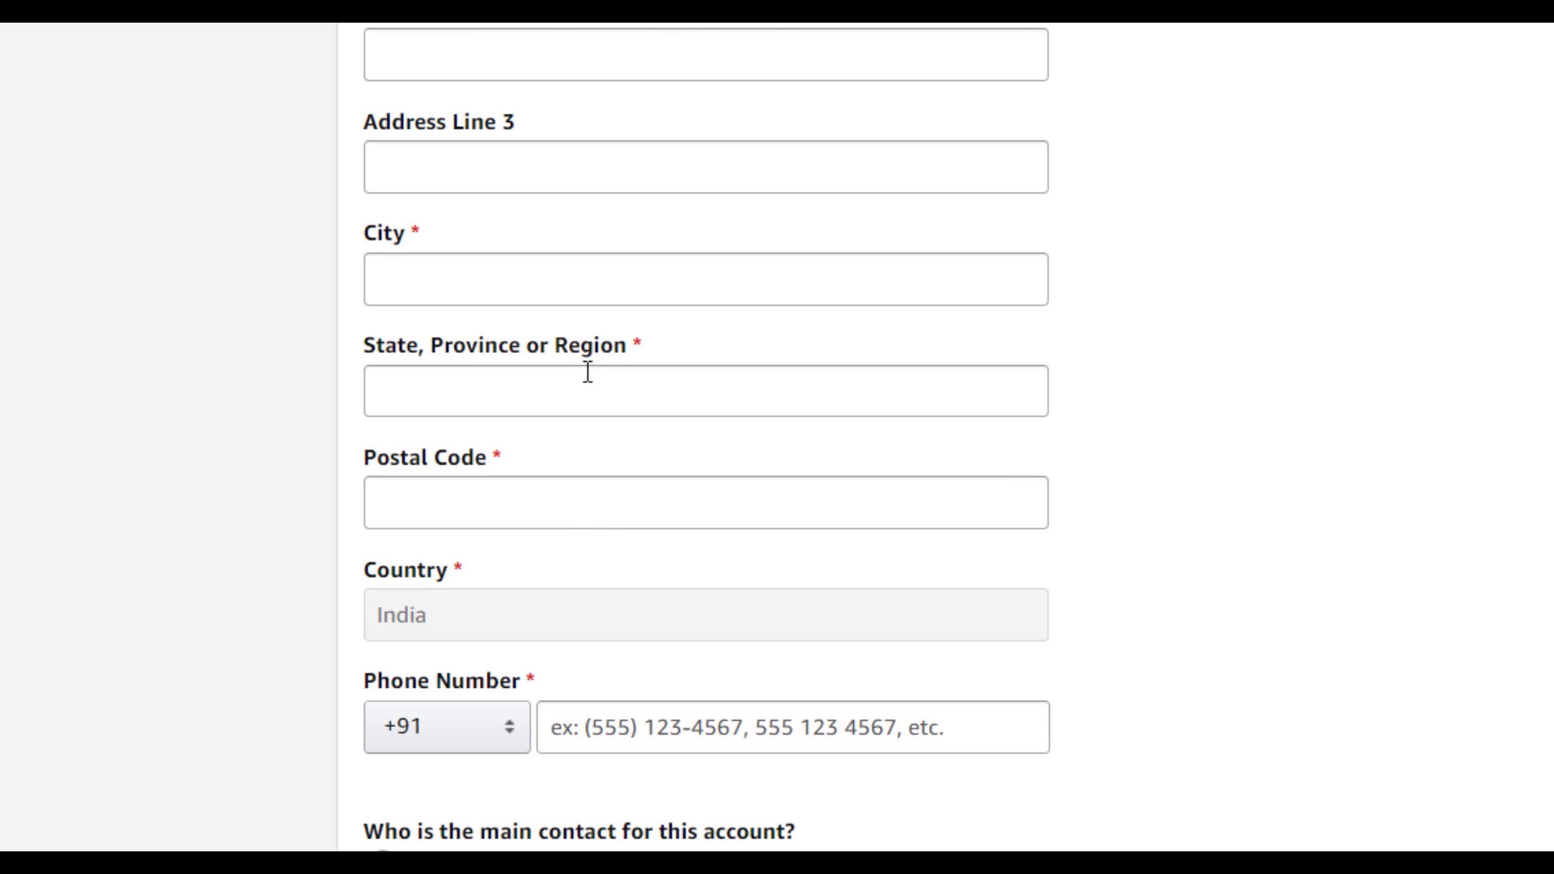
scroll(597, 725, "down", 3)
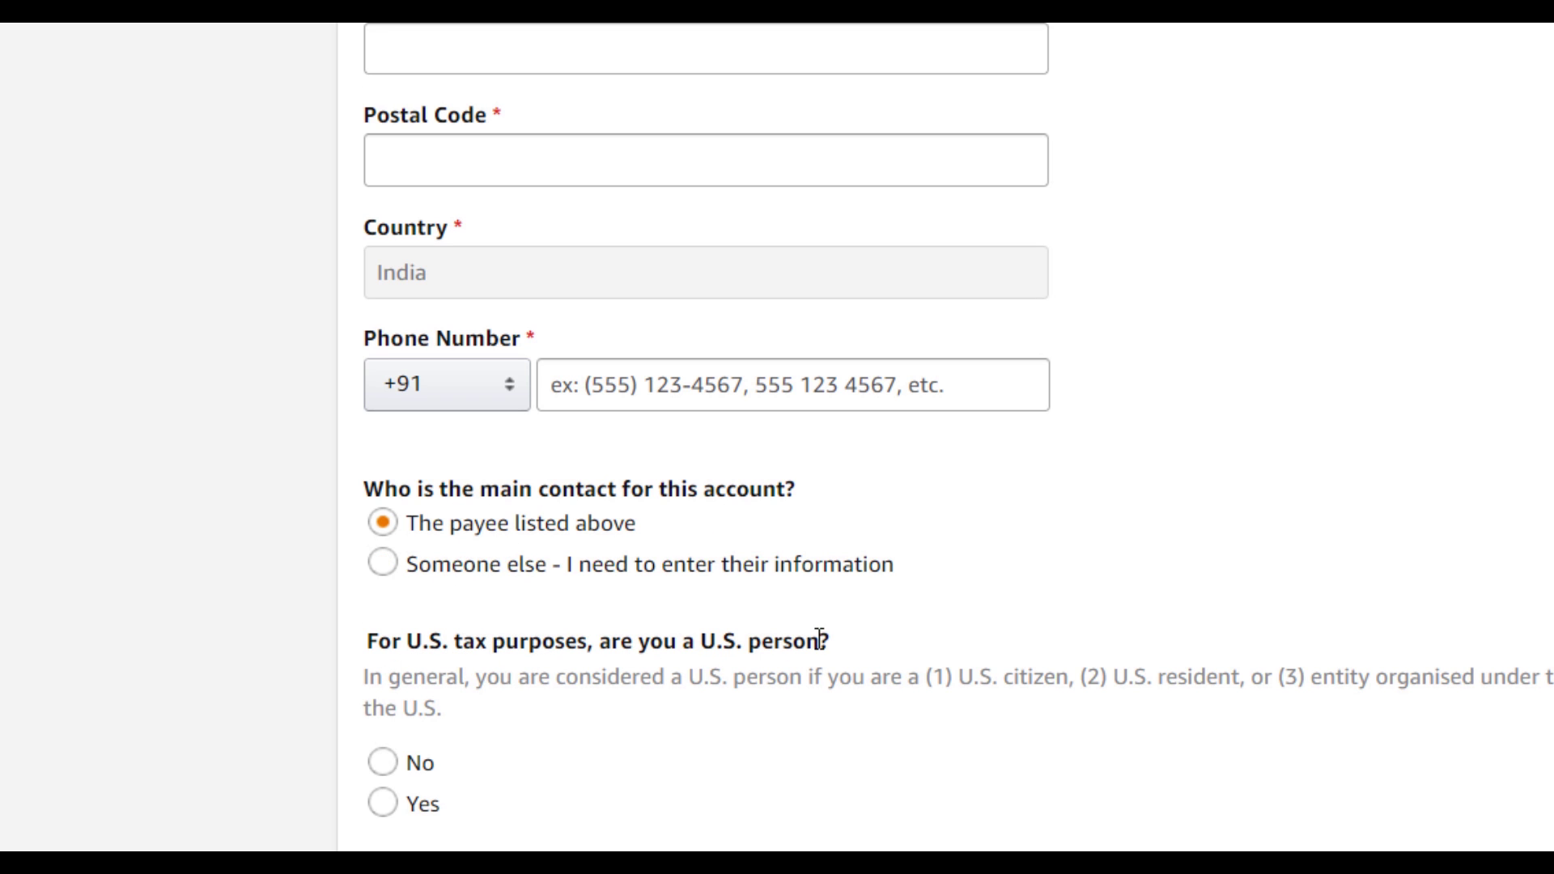
left_click(380, 767)
scroll(635, 822, "up", 8)
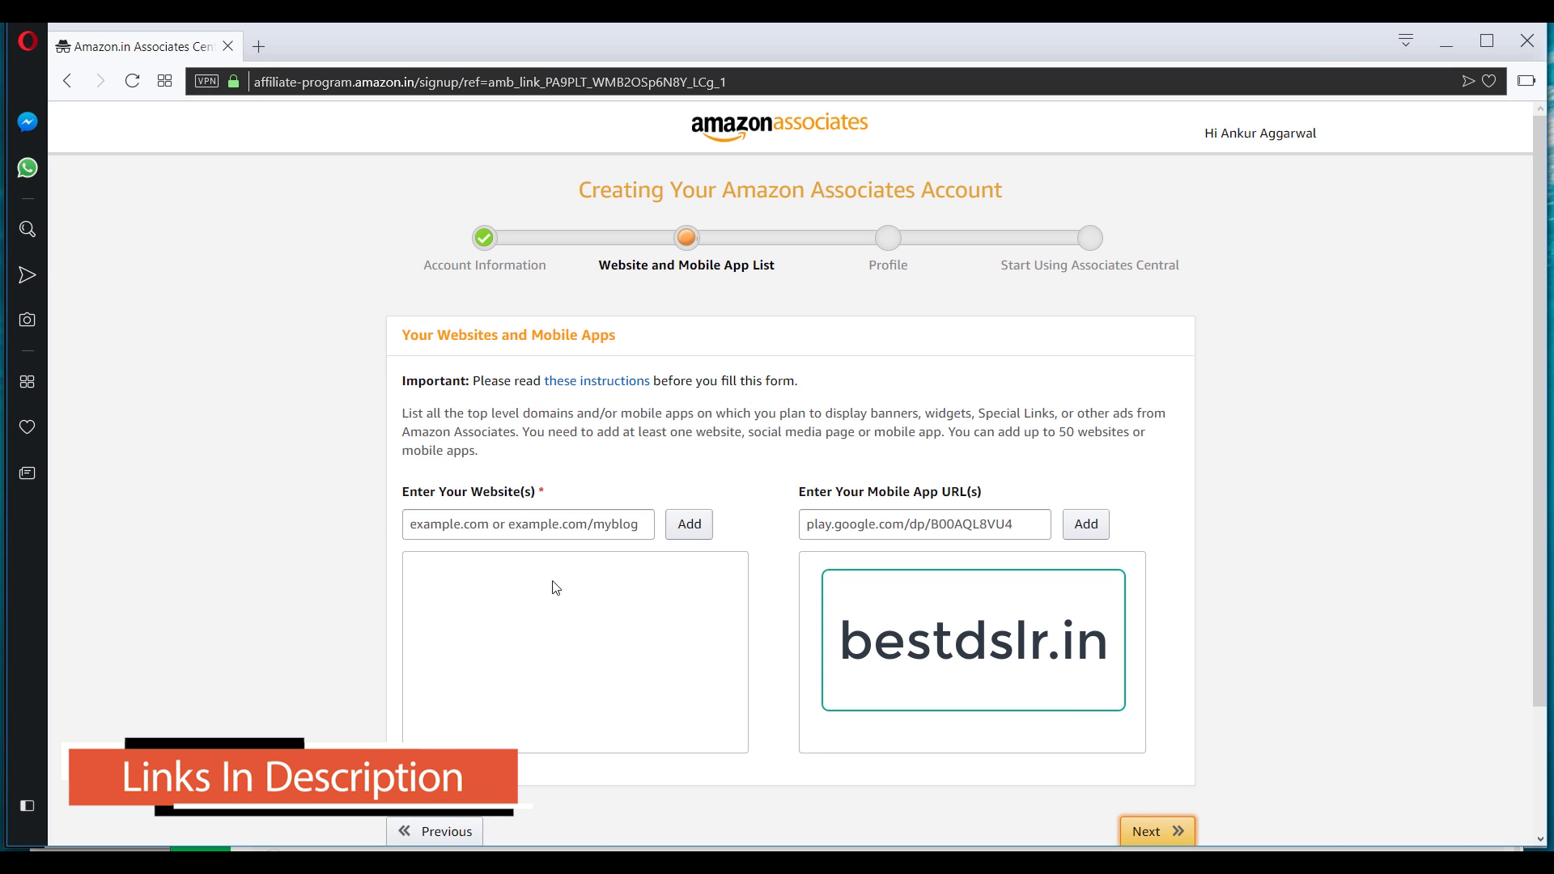
Add bestdslr.in to the website list.
left_click(515, 515)
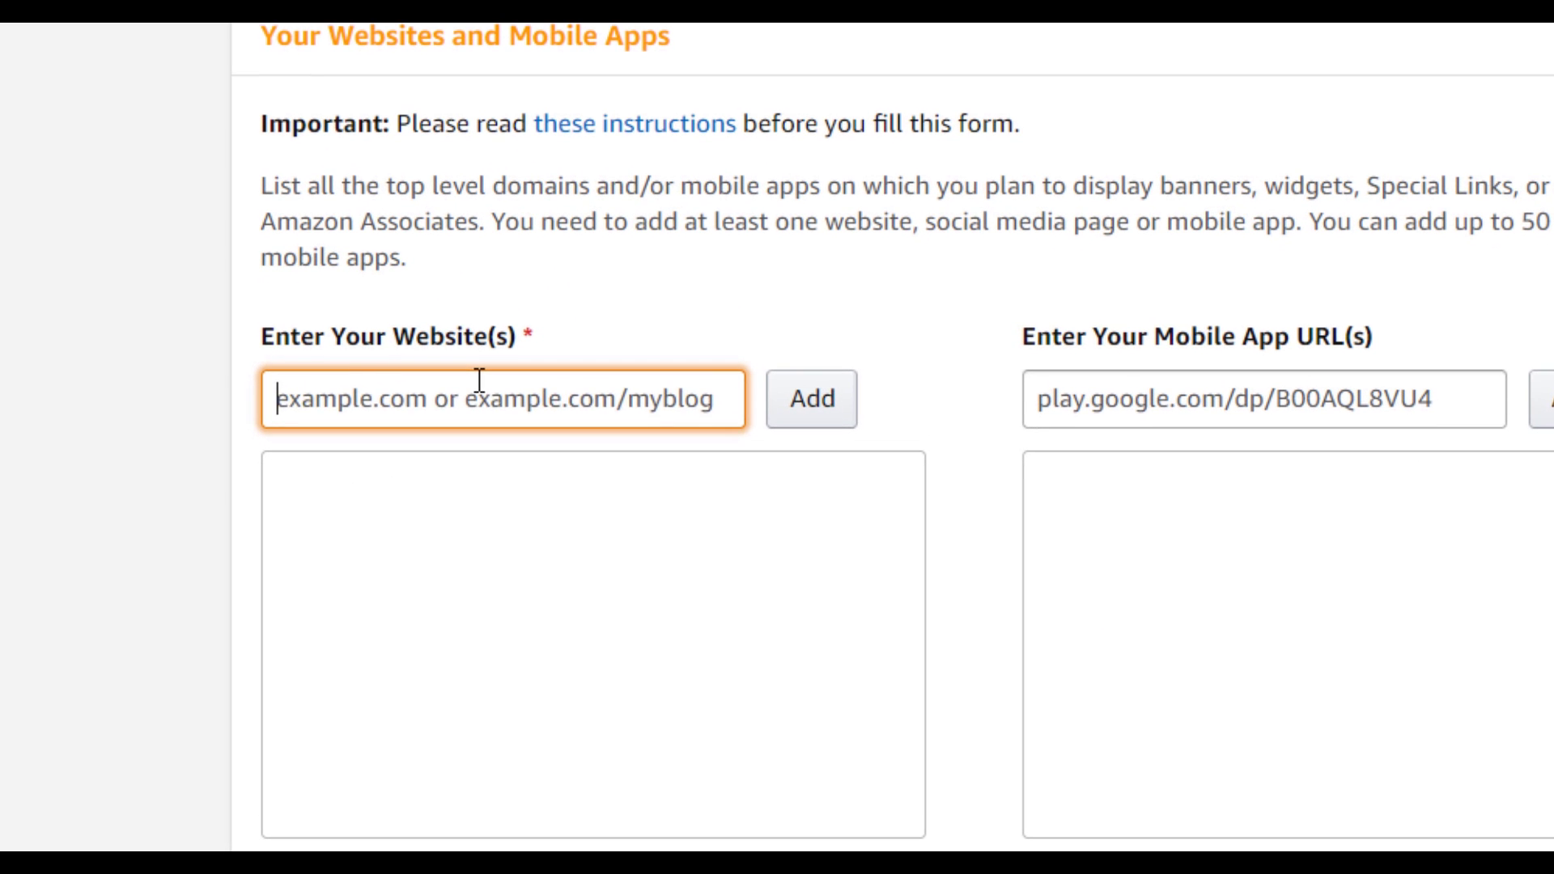
type("best")
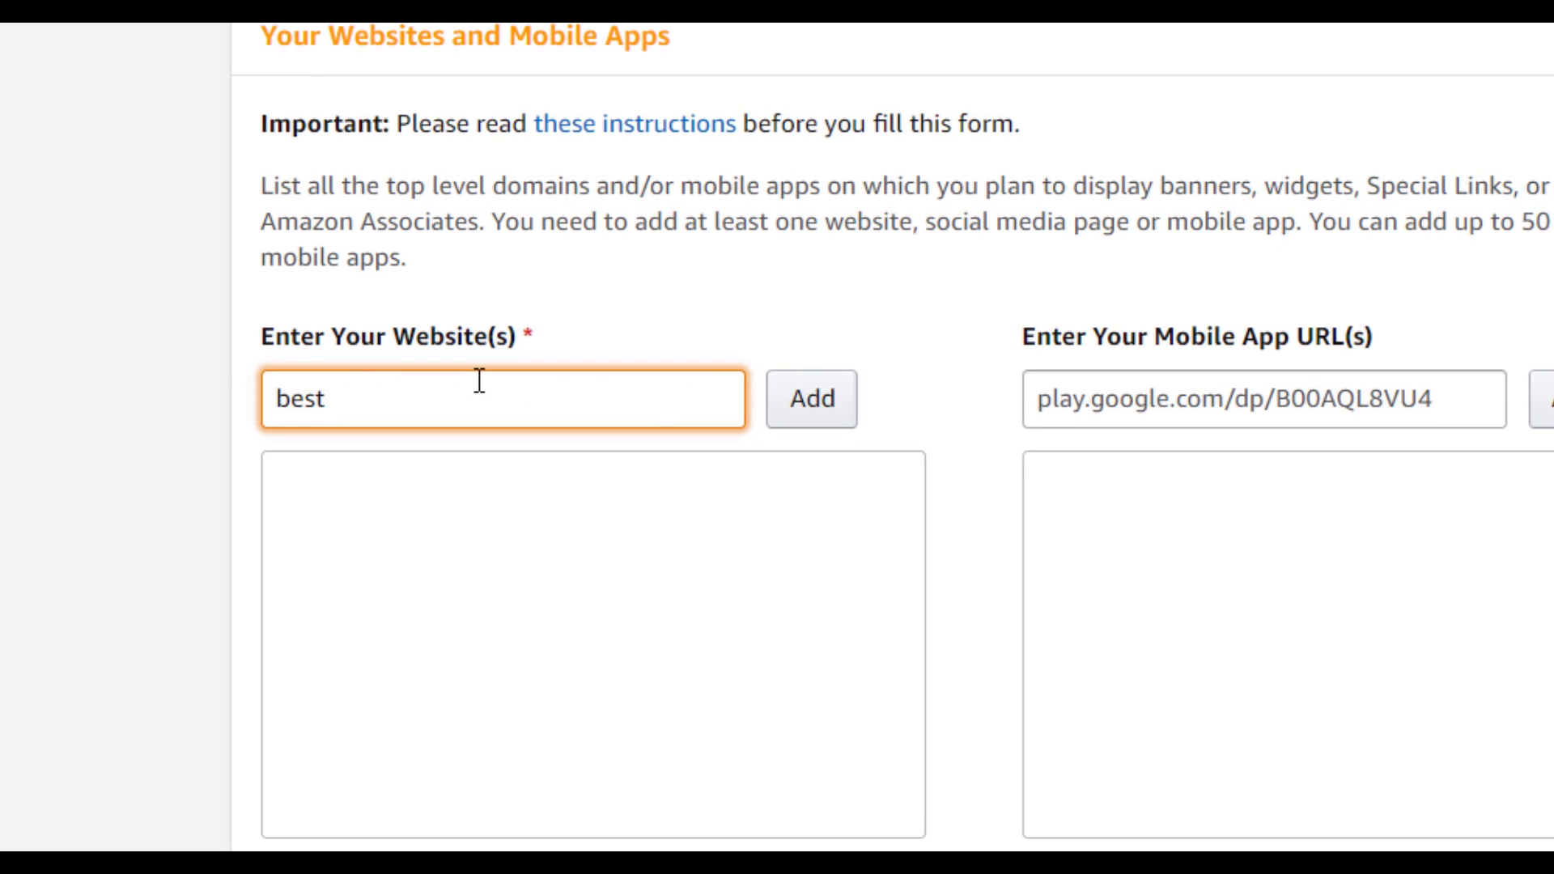
type("dslr.in")
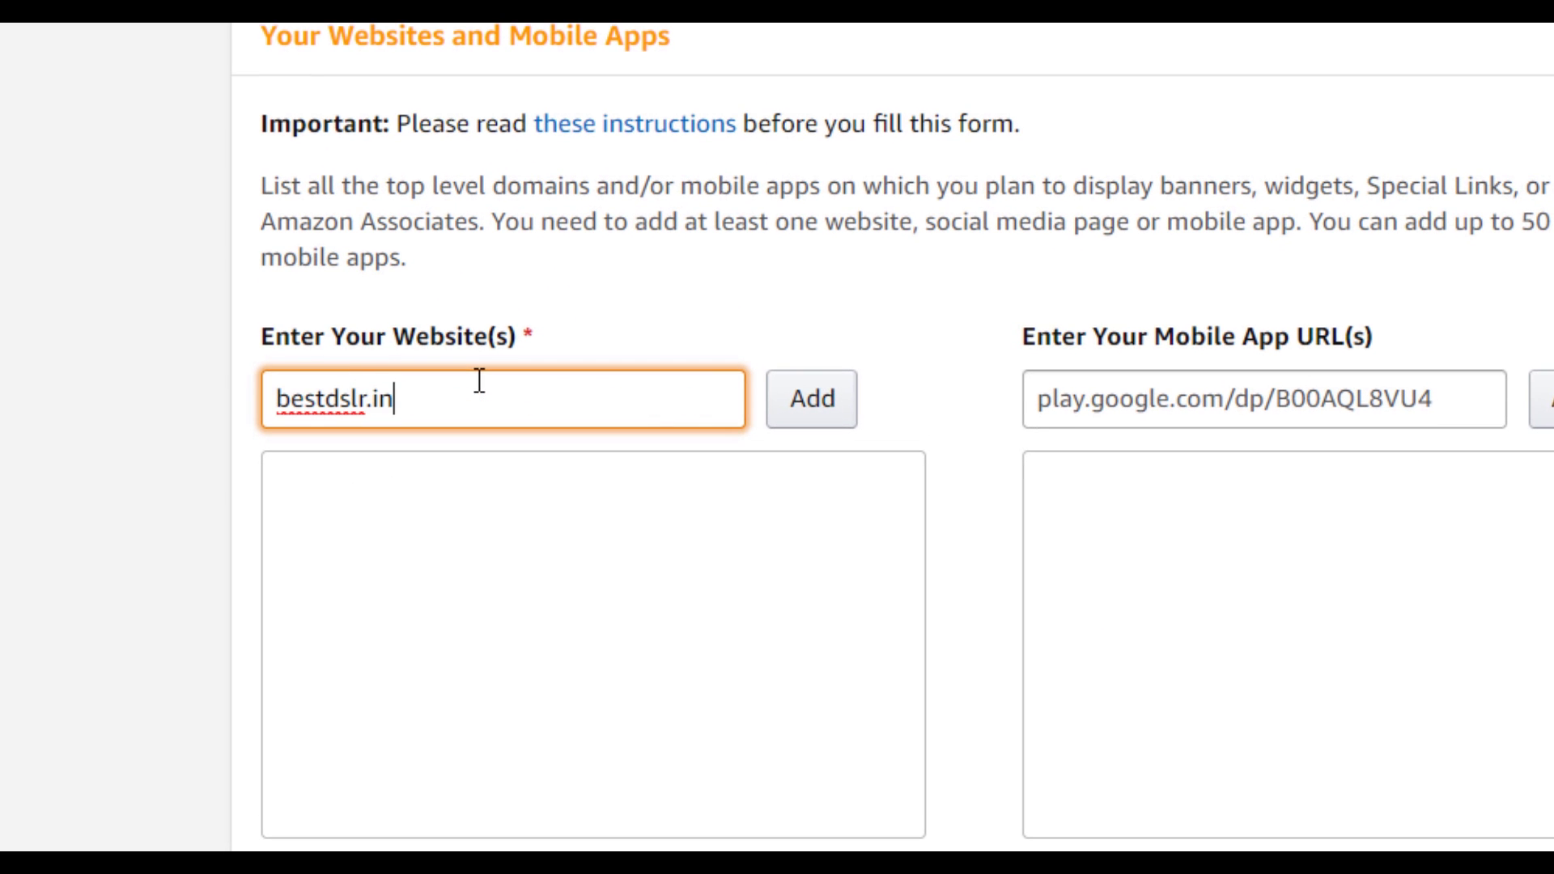
left_click(805, 405)
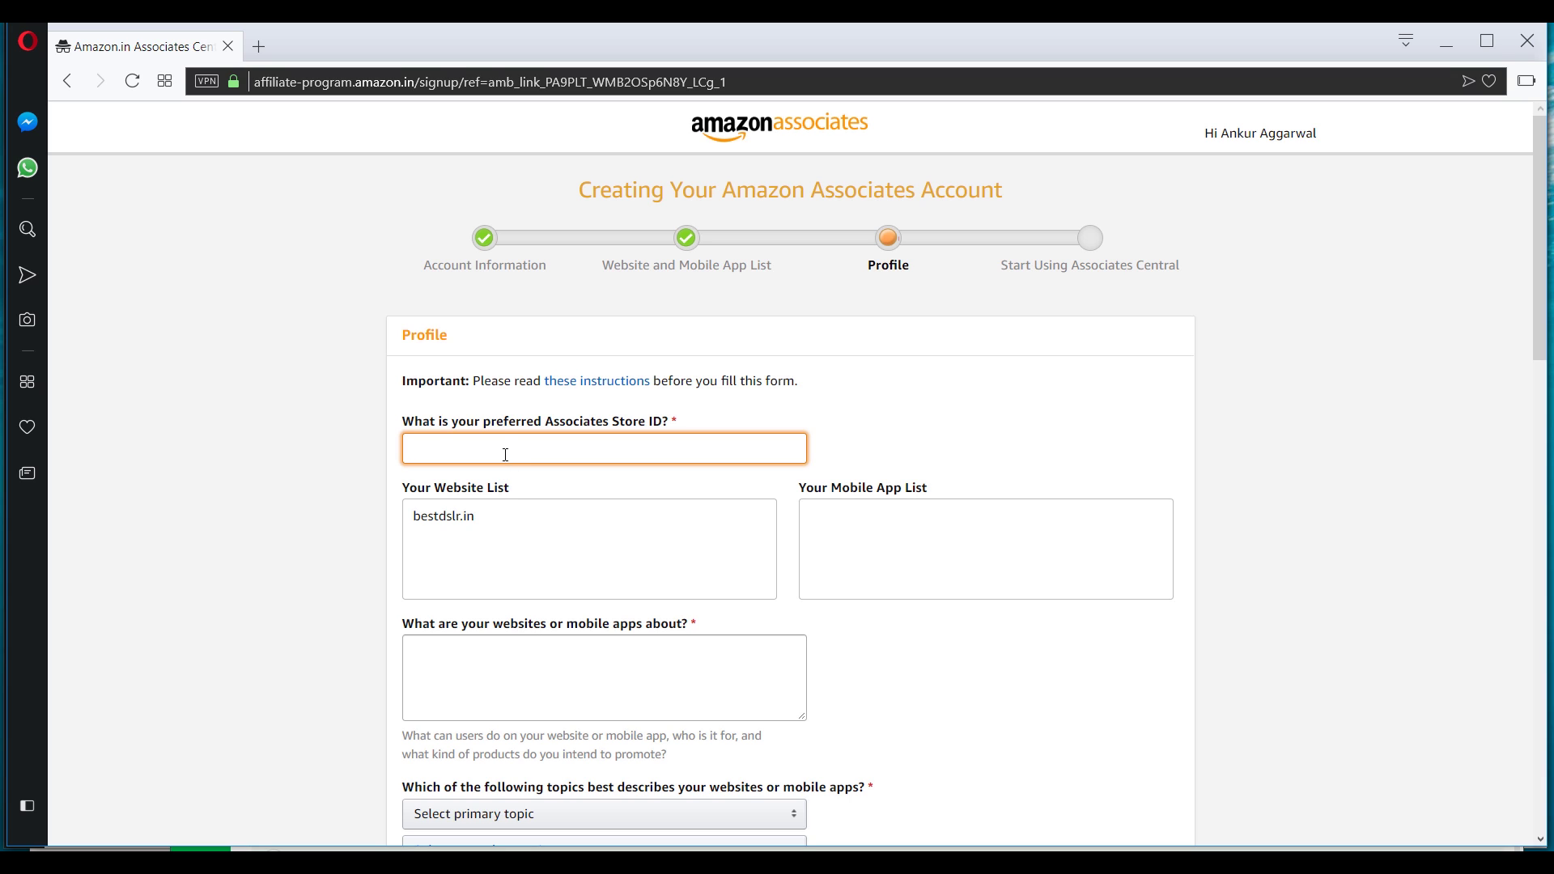
Enter Store ID bestdslr and describe it as a DSLR review site with interviews and YouTube videos.
type("bestdslr")
scroll(502, 523, "down", 3)
left_click(607, 361)
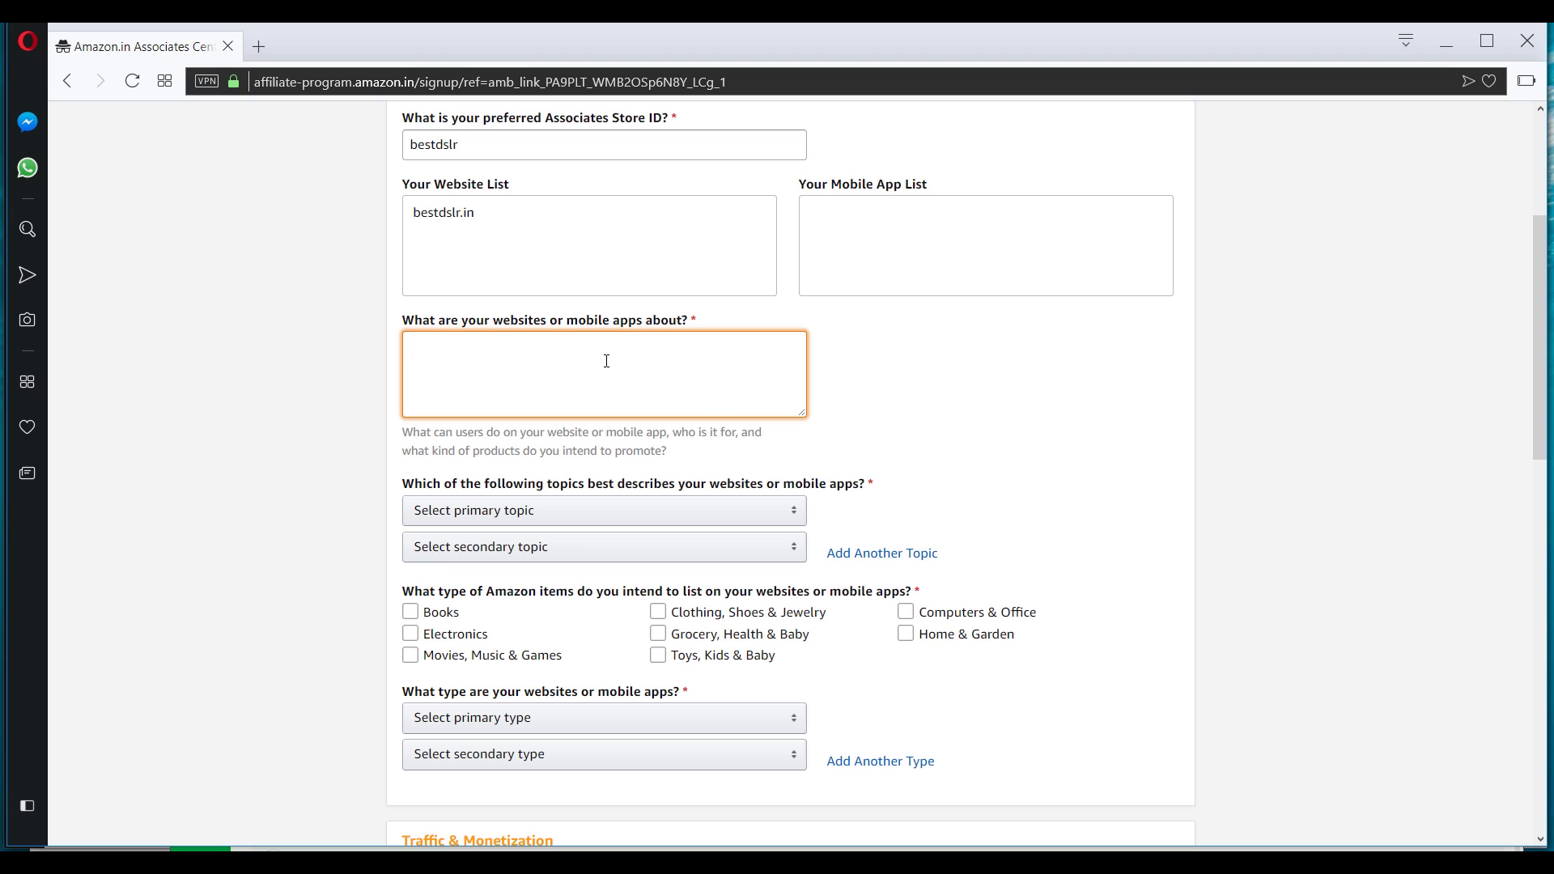
type("bestdslr is a review website where we comprehen")
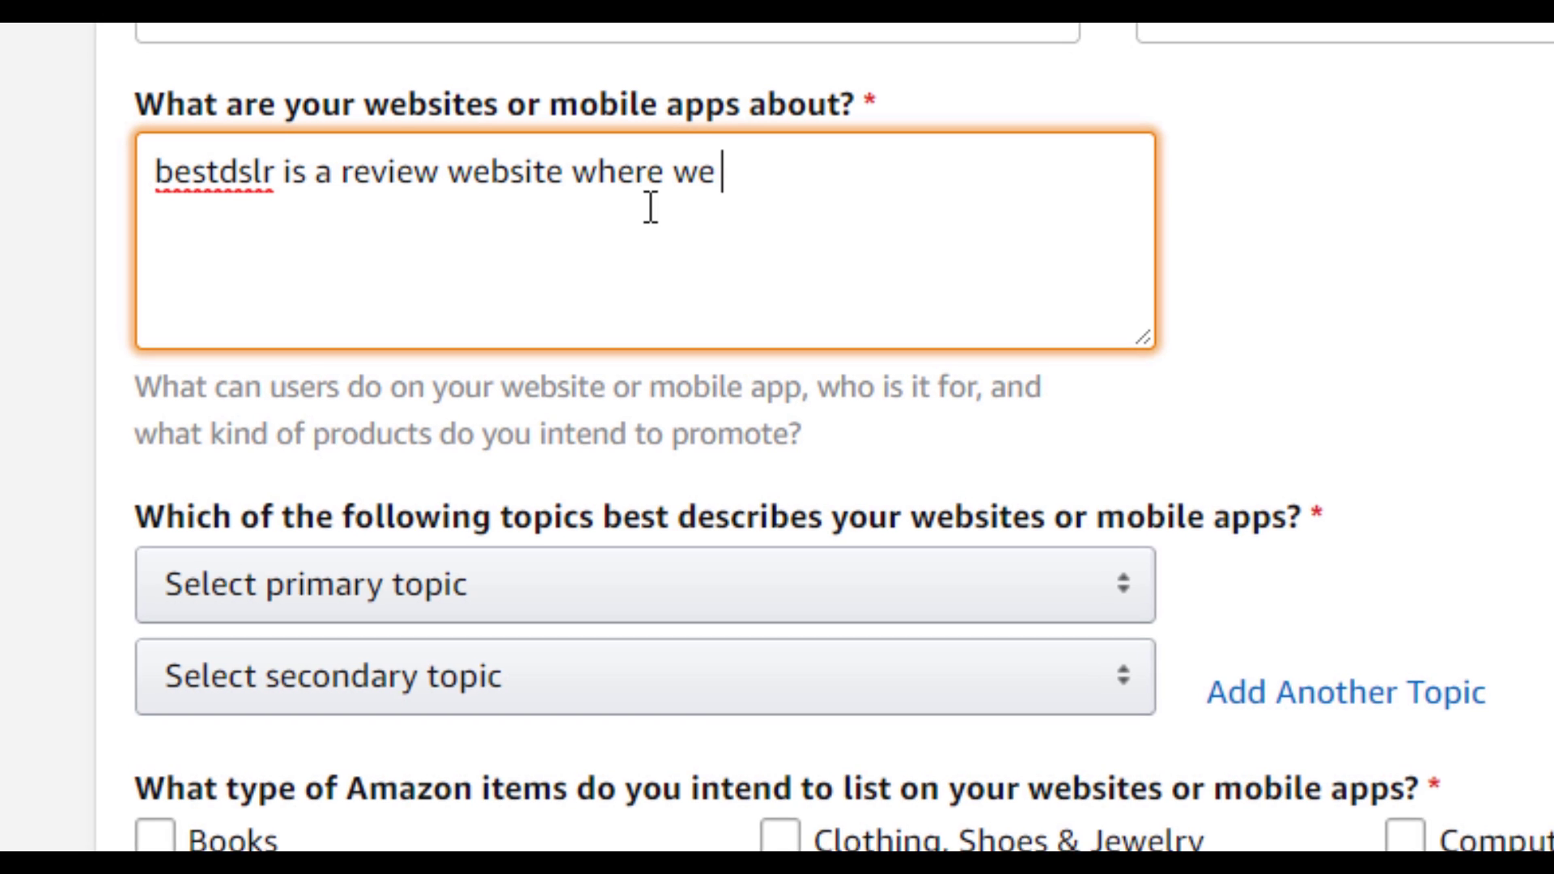
type("sive co")
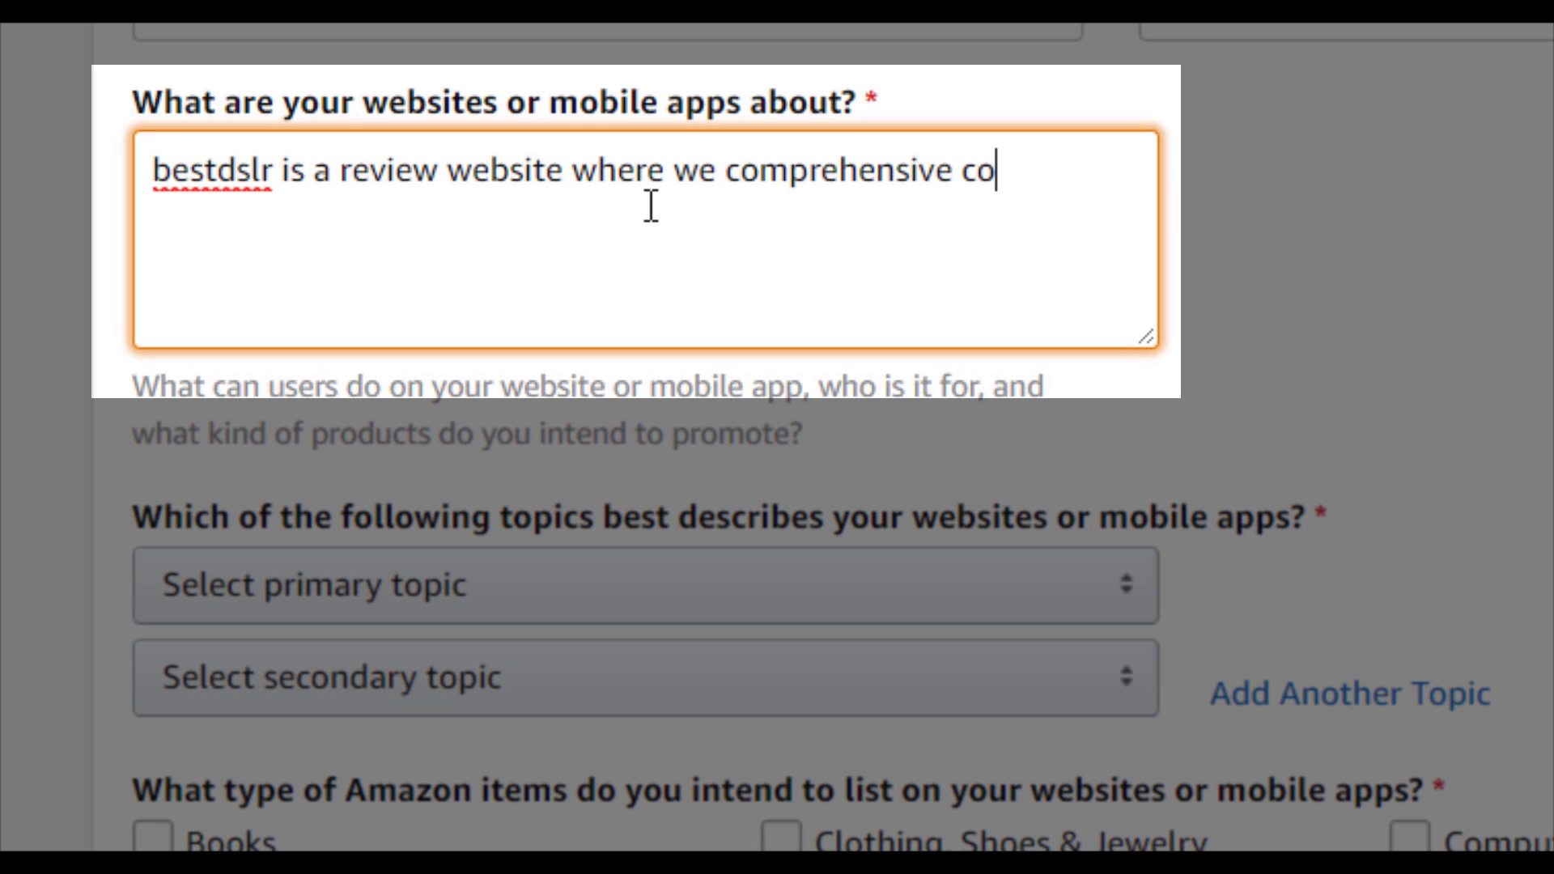
type("ver everything a")
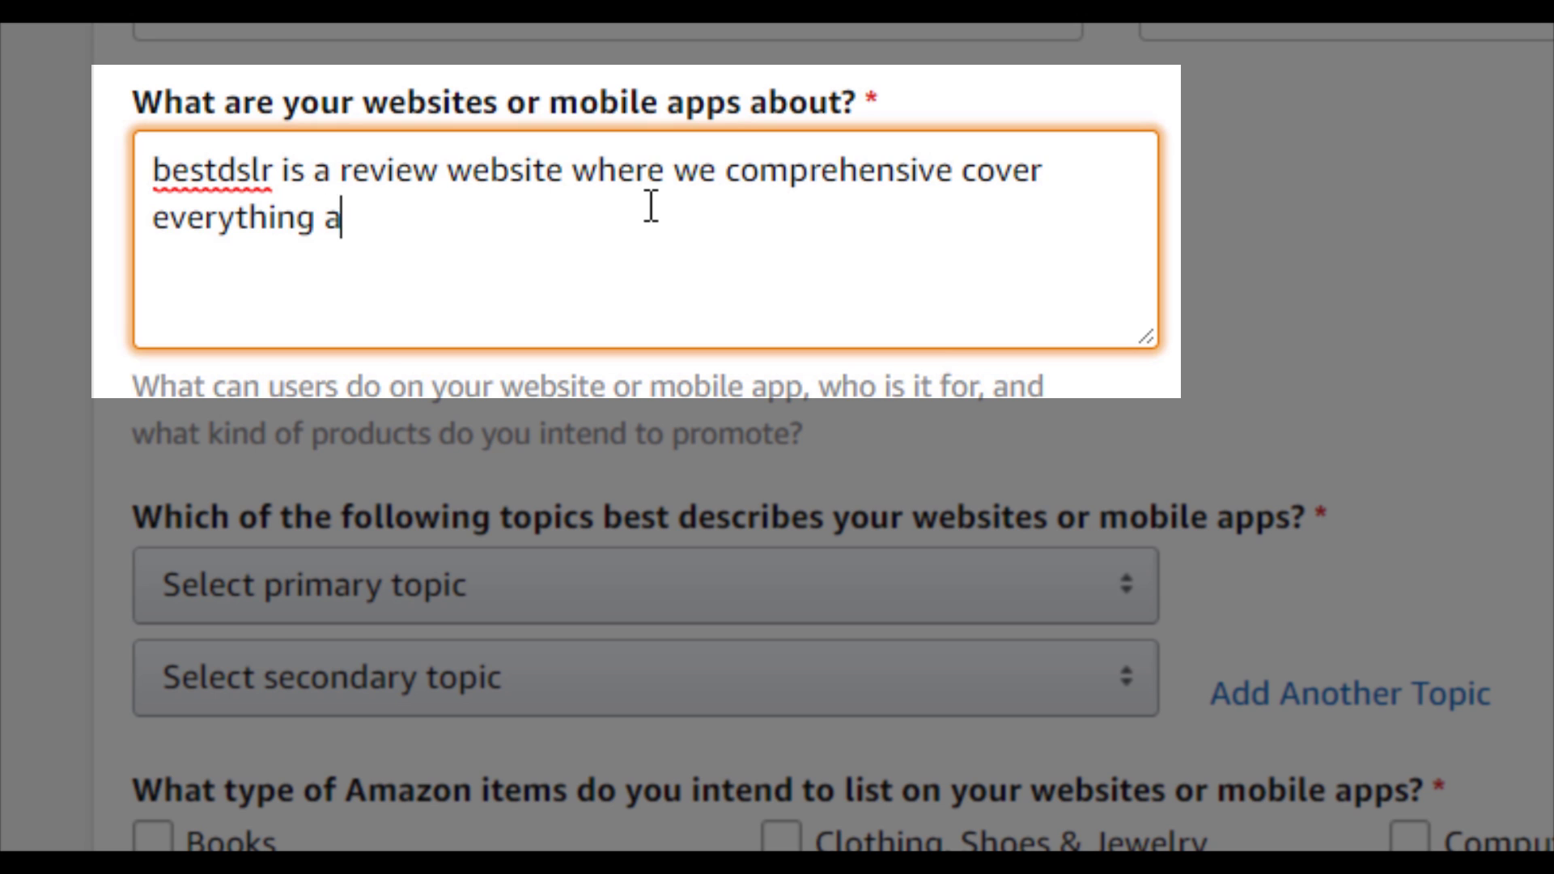
type("bout DSLR, ")
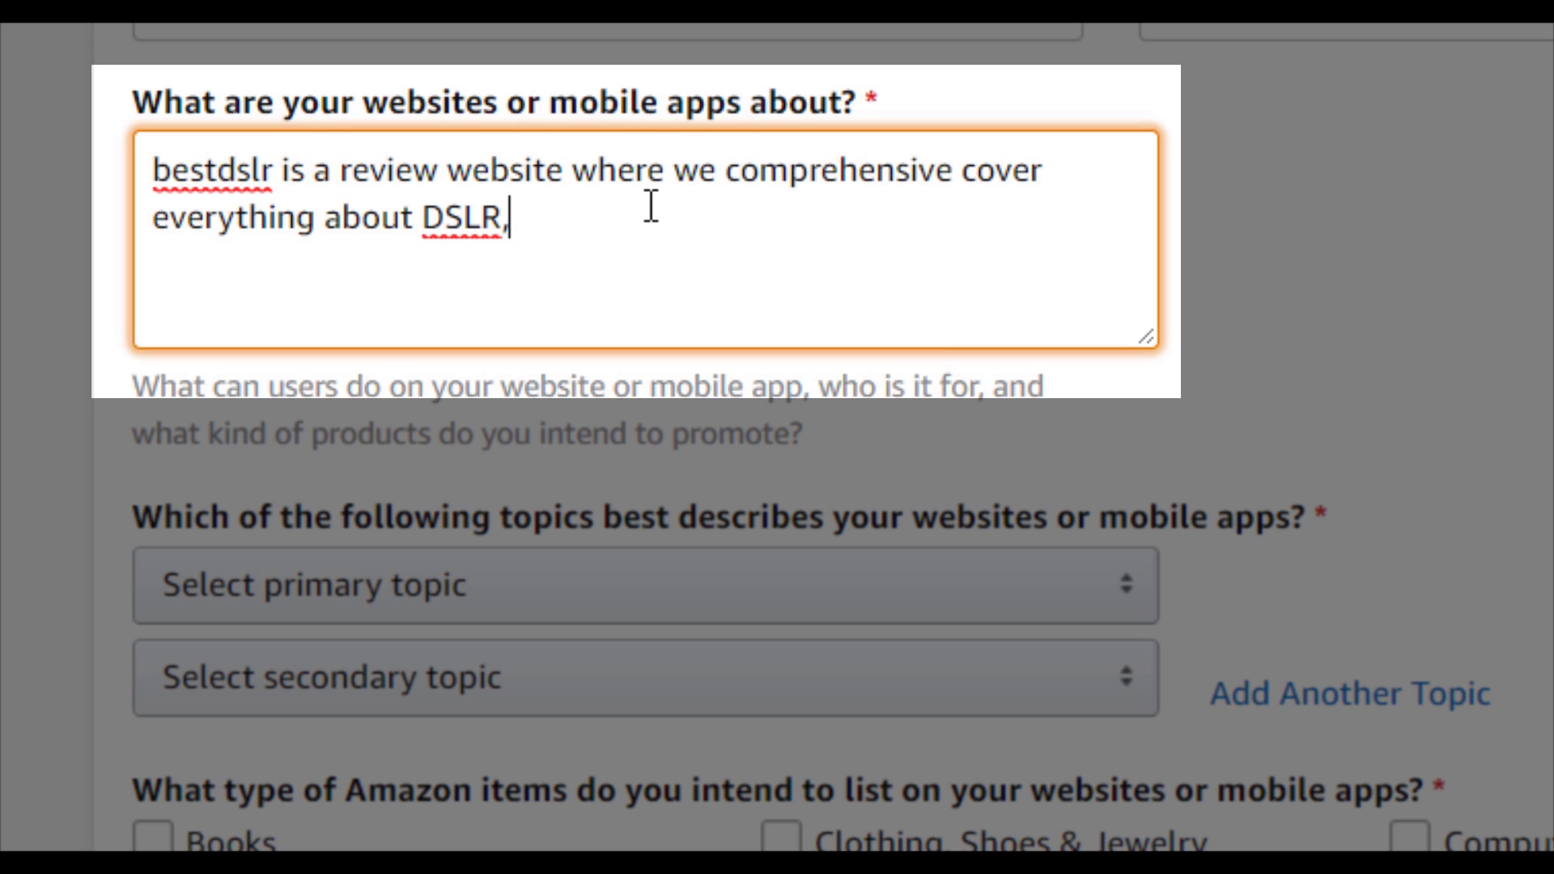
type("reviews, ")
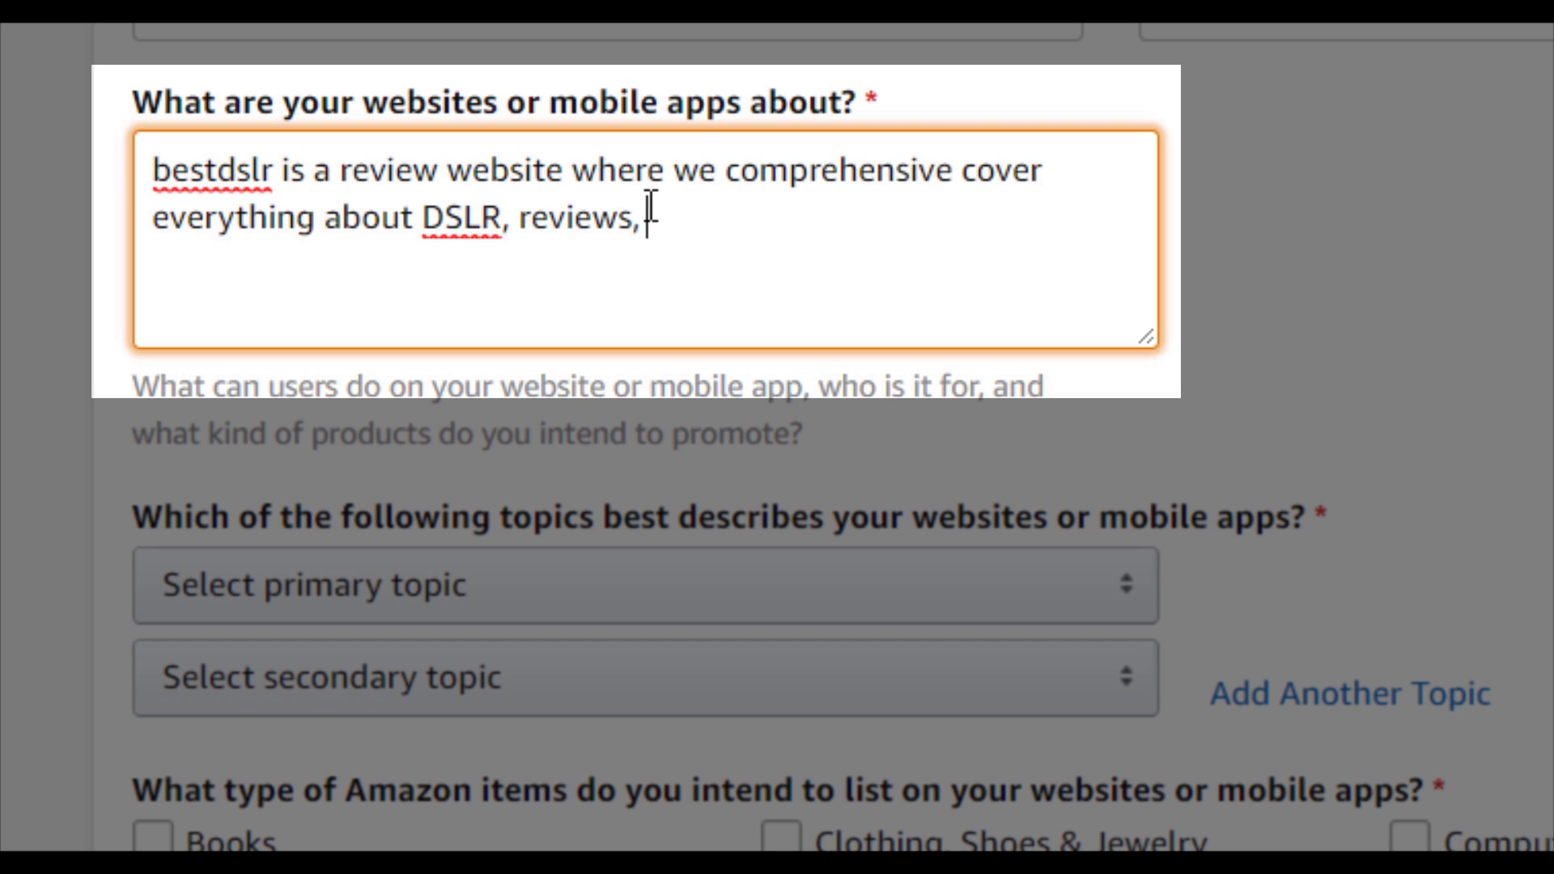
type("net")
key("BackSpace")
key("BackSpace")
type("terviews , youtube ")
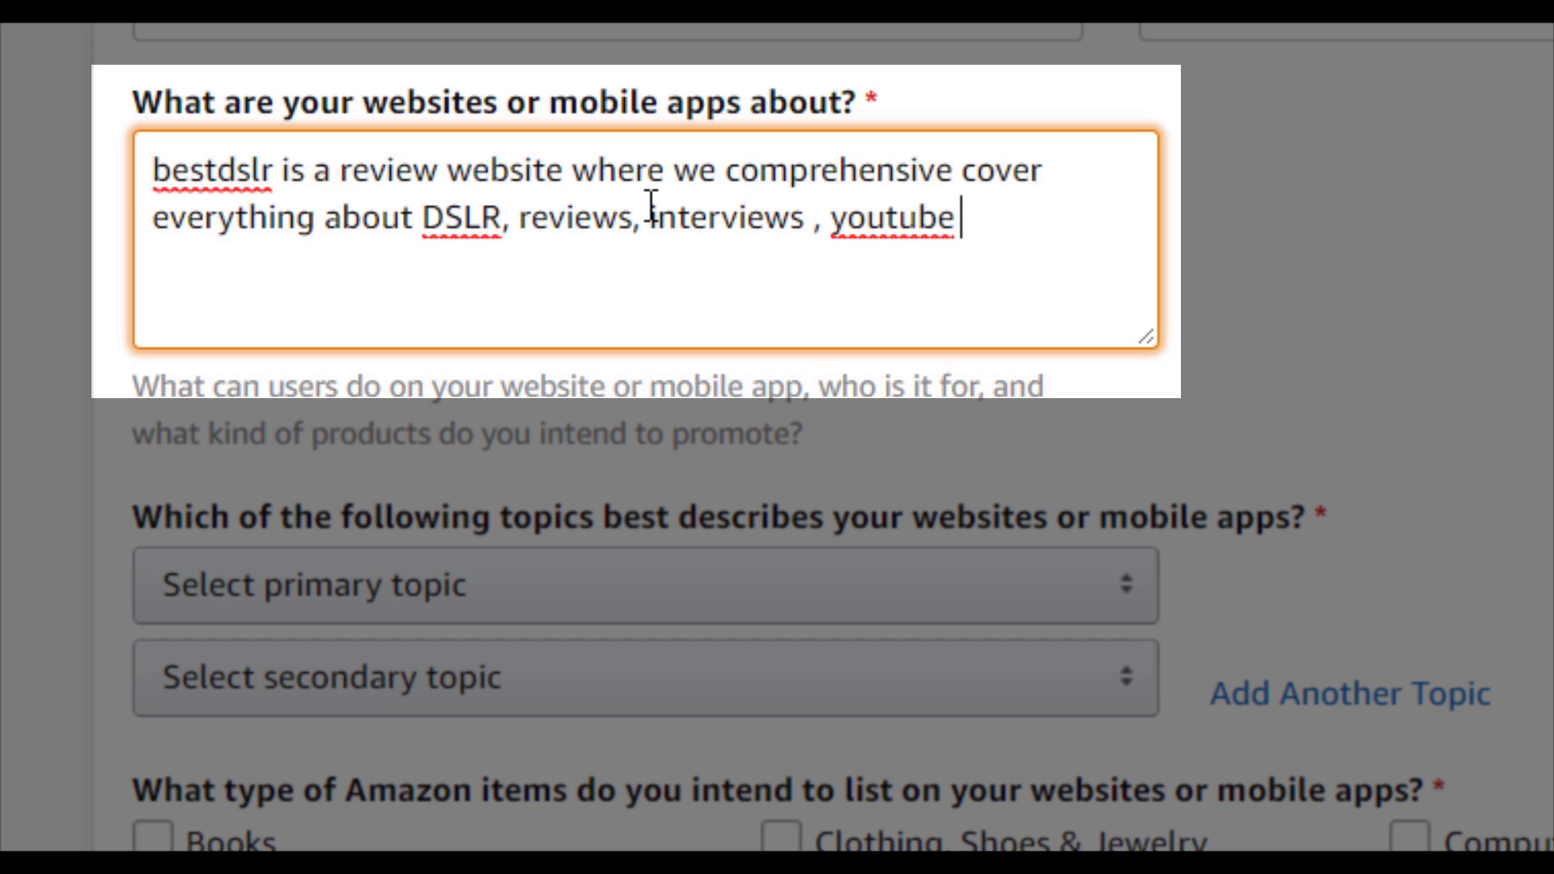
type("videos and much more")
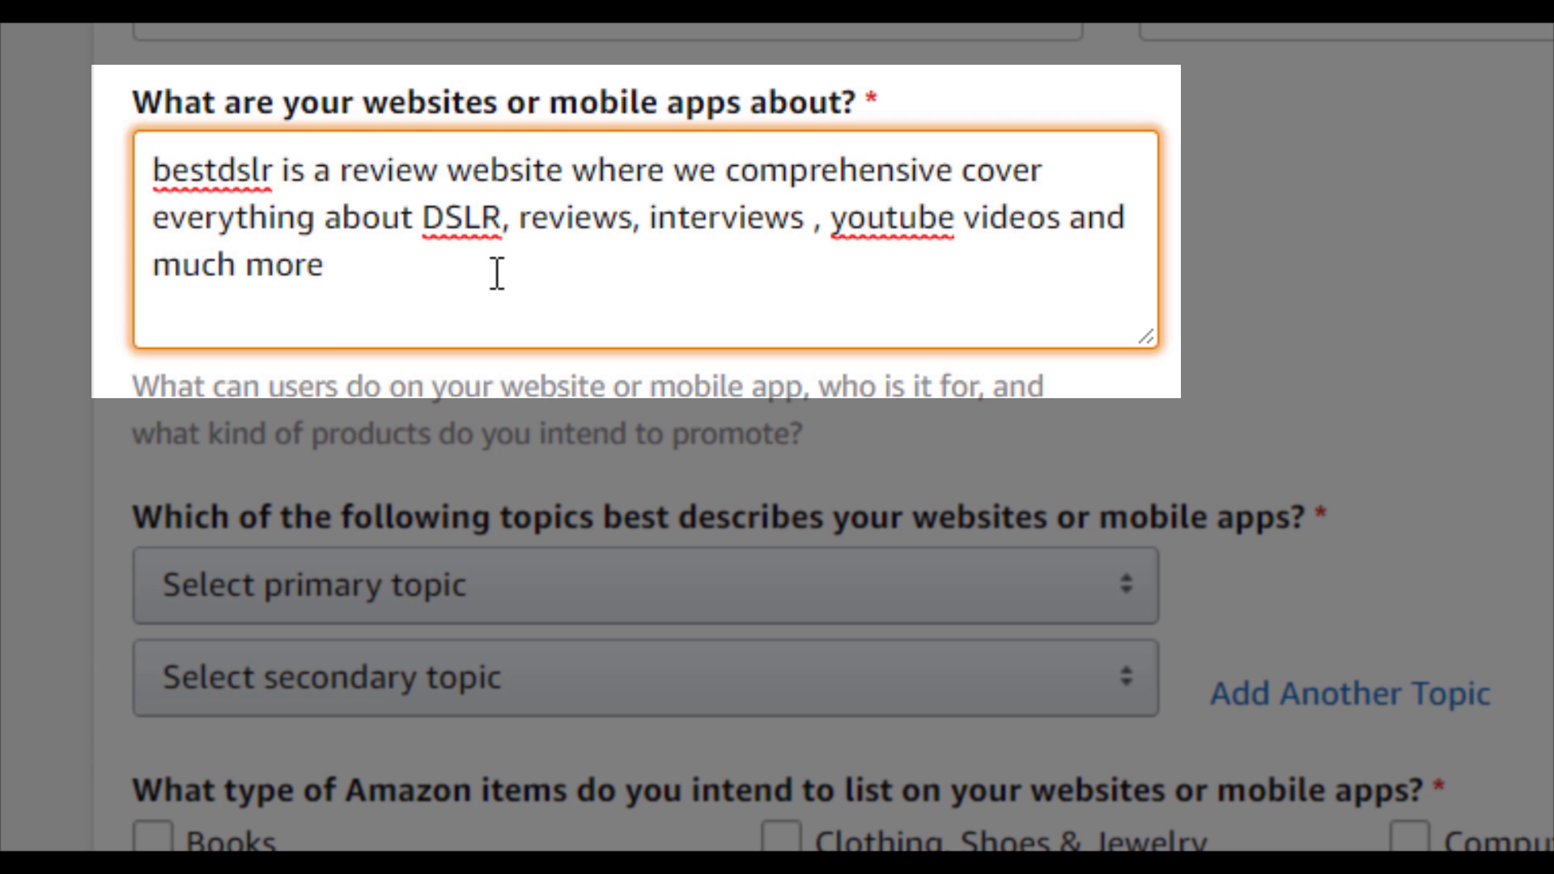
Choose Computers/Software/Technology as primary topic and Photography as secondary topic.
scroll(631, 381, "down", 3)
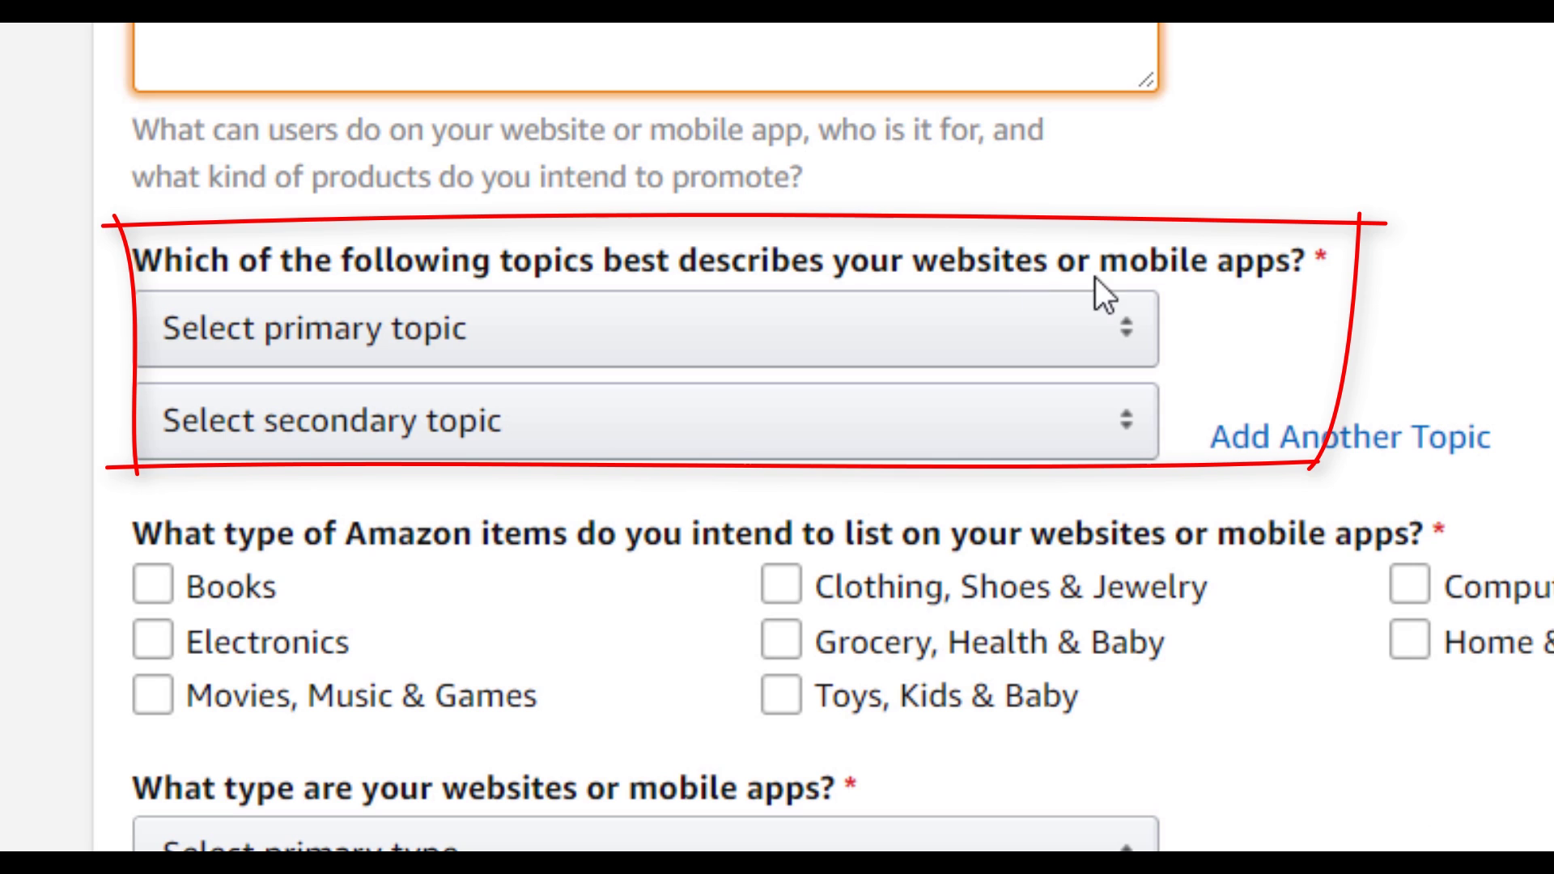
left_click(770, 363)
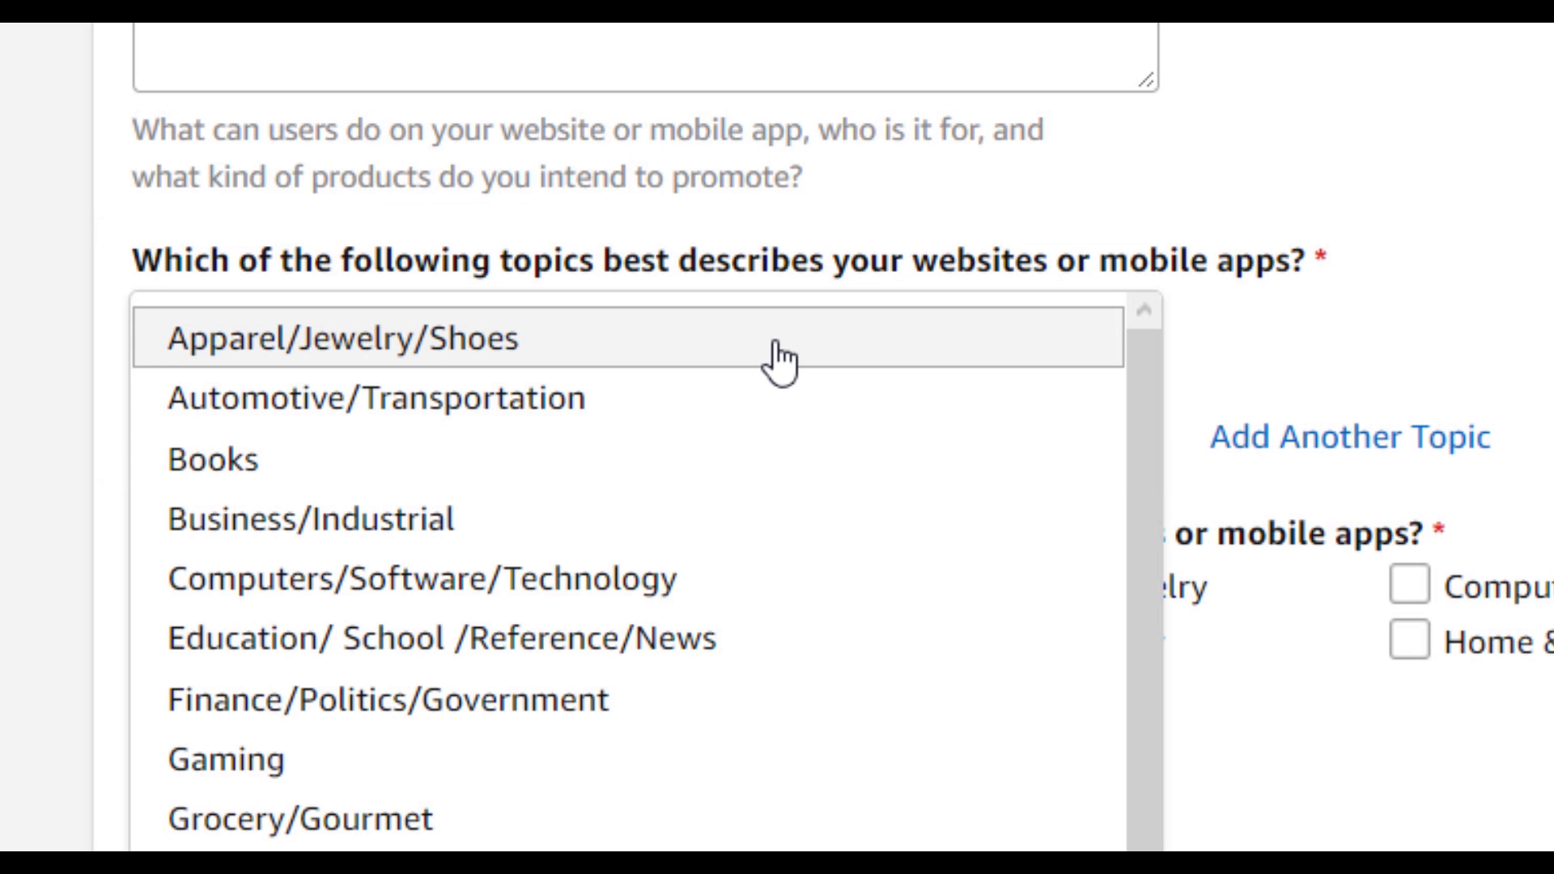
mouse_move(1152, 402)
left_mouse_down()
mouse_move(1110, 566)
mouse_move(1145, 381)
left_mouse_up()
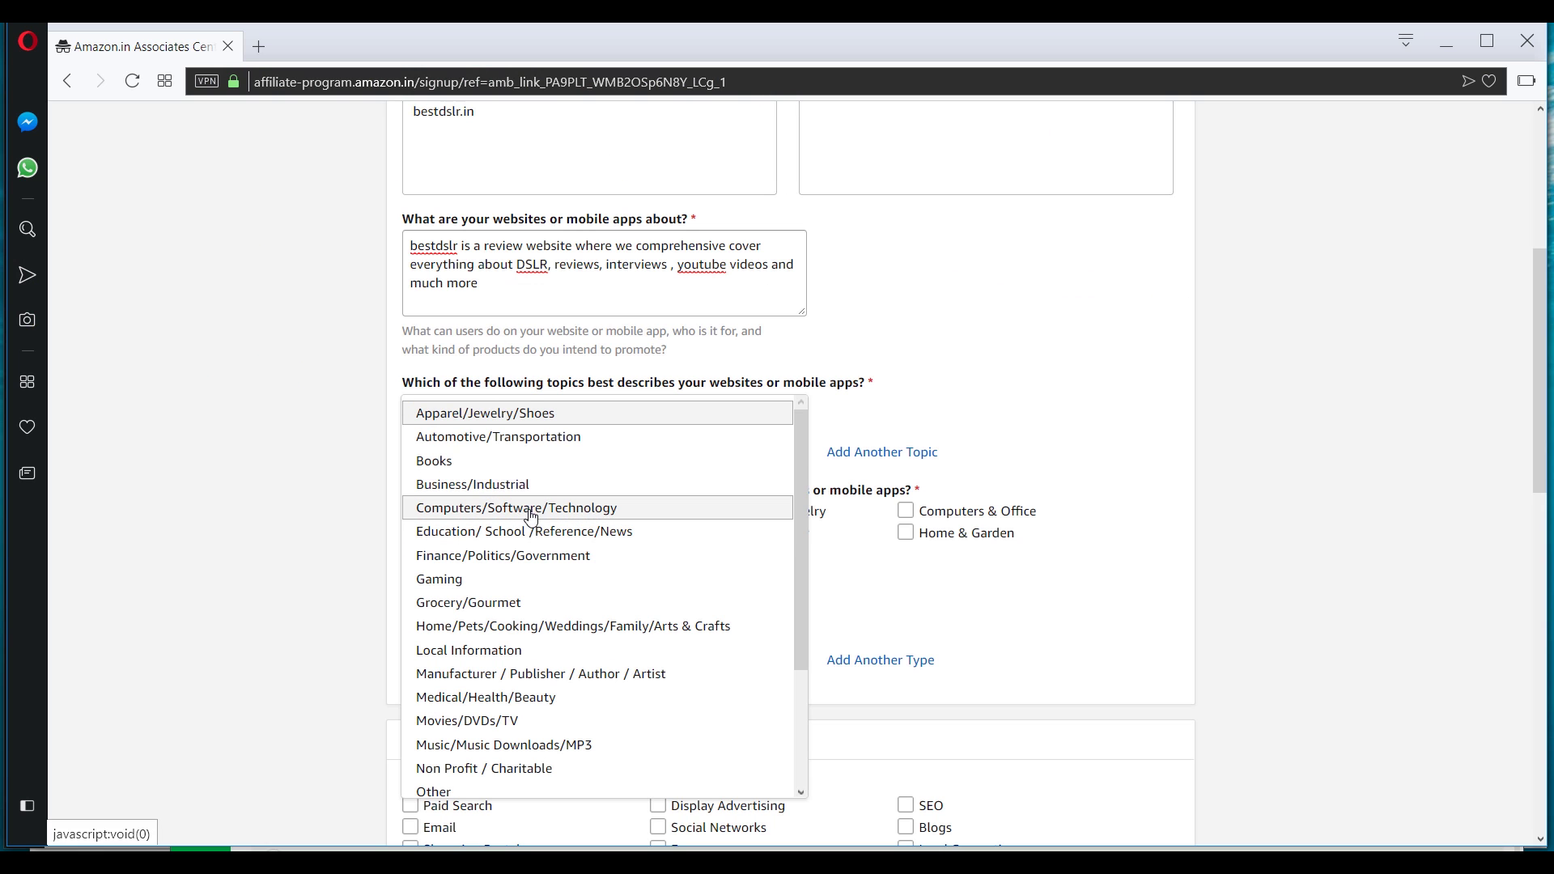
left_click(544, 518)
left_click(500, 453)
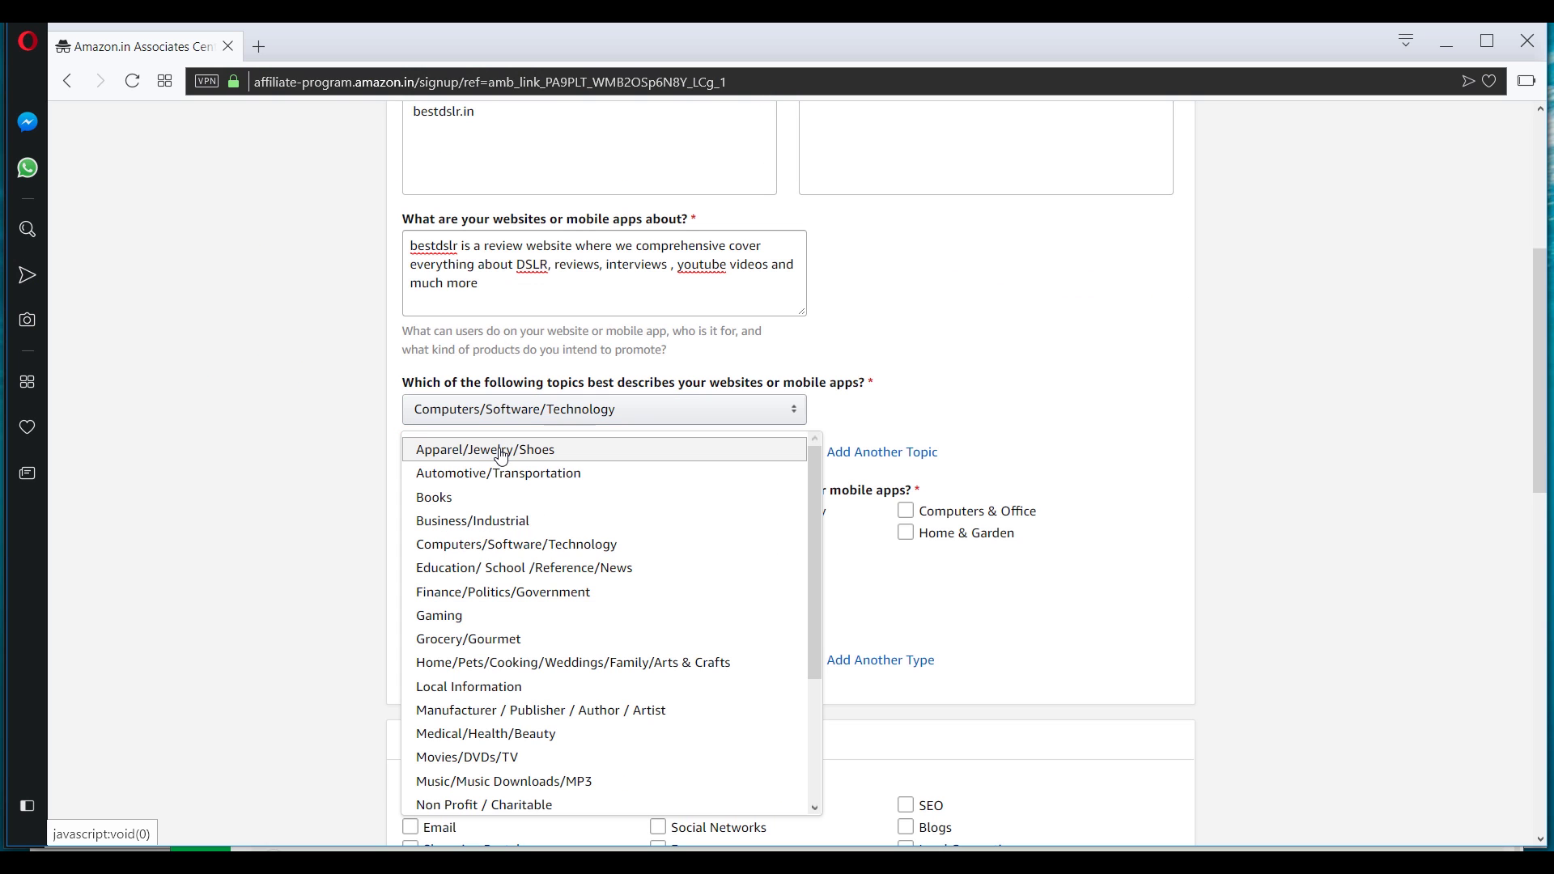
scroll(486, 607, "down", 3)
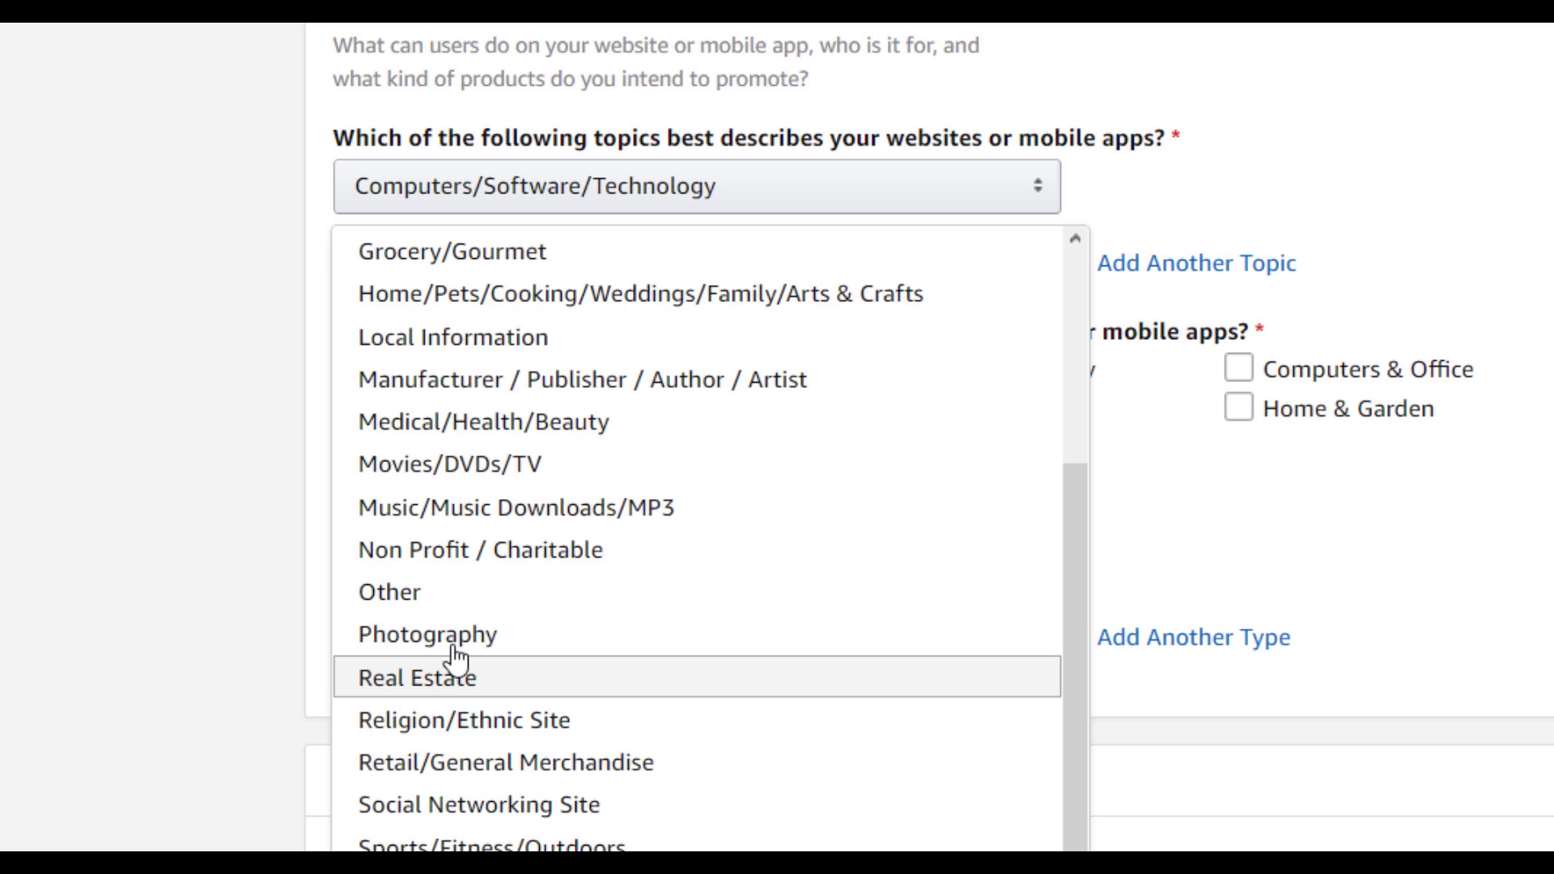
left_click(466, 660)
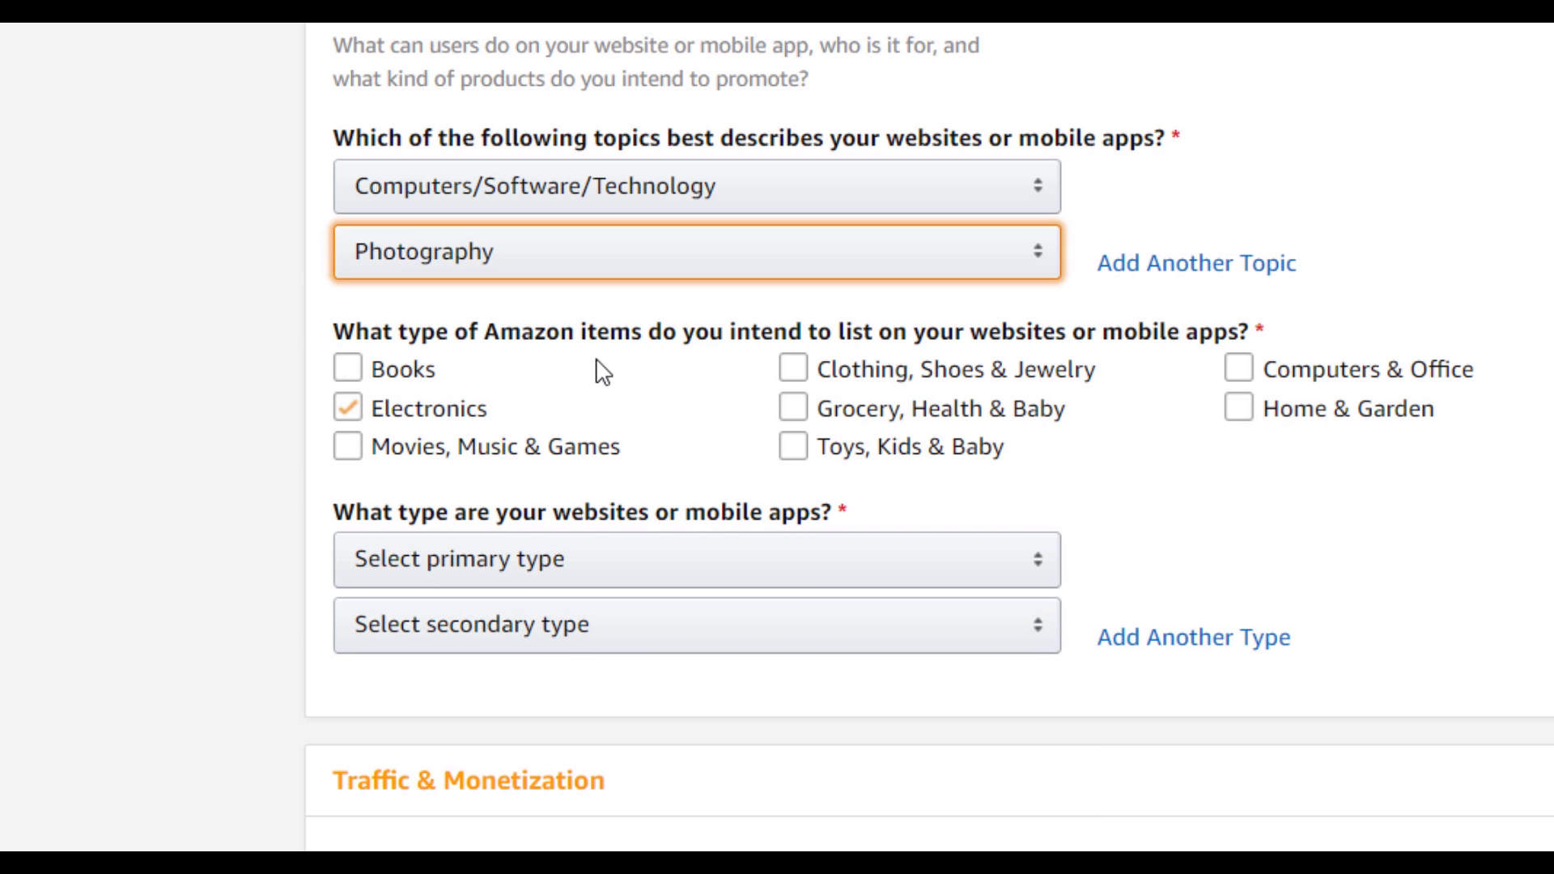
Tick the item categories, including Books, Clothing, Electronics, Computers & Office and Home & Garden.
left_click(597, 368)
left_click(596, 368)
left_click(981, 347)
left_click(886, 350)
left_click(347, 408)
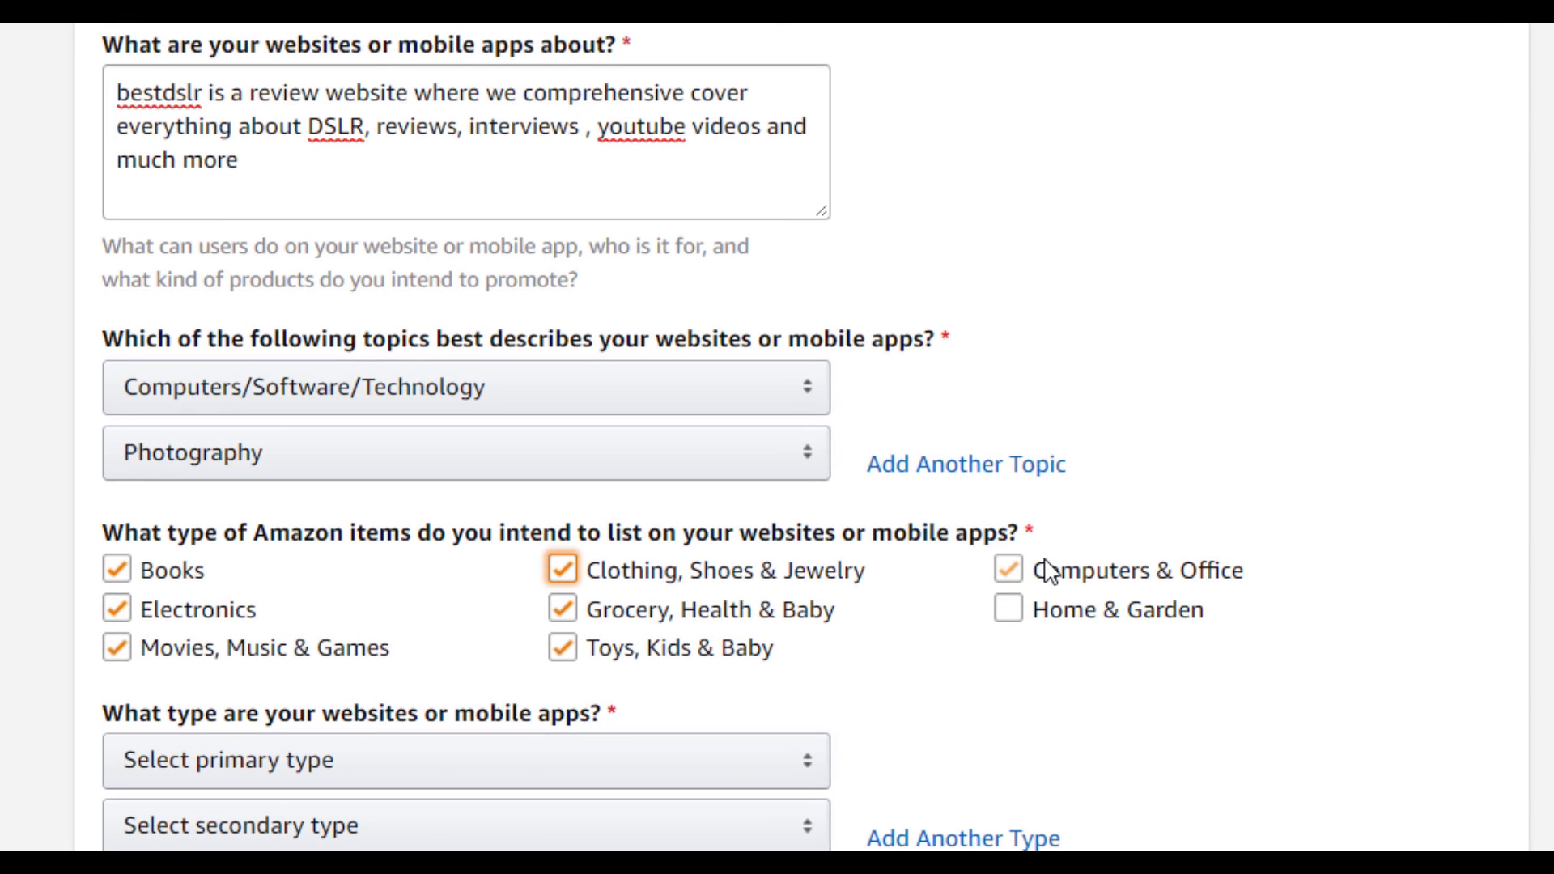
left_click(1048, 573)
left_click(1040, 618)
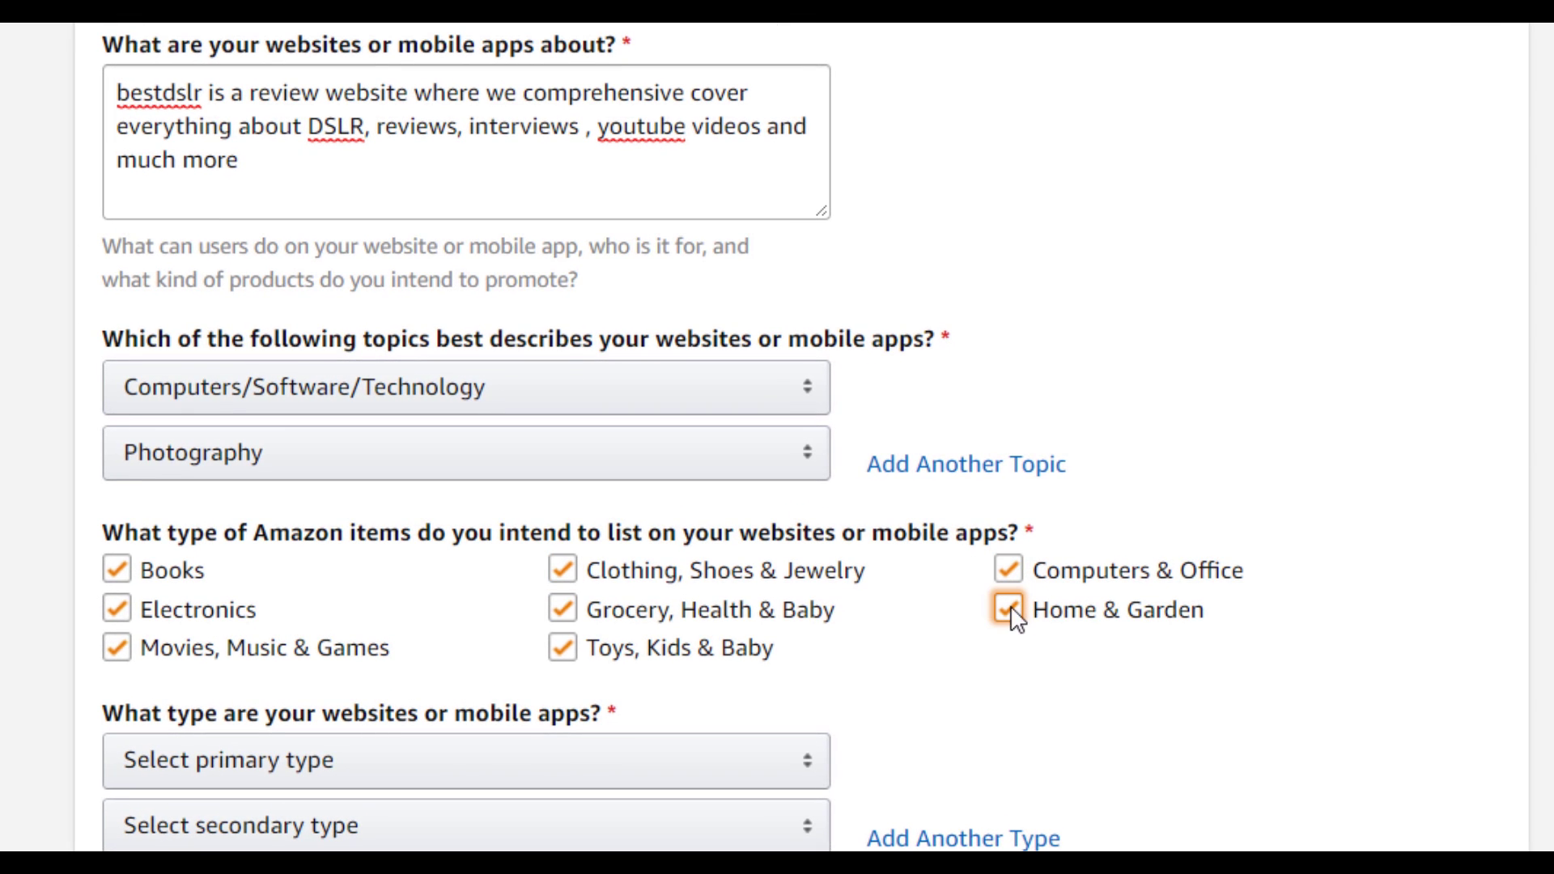
Set website types to A Content or Niche Website (primary) and A Blog (secondary).
left_click(310, 778)
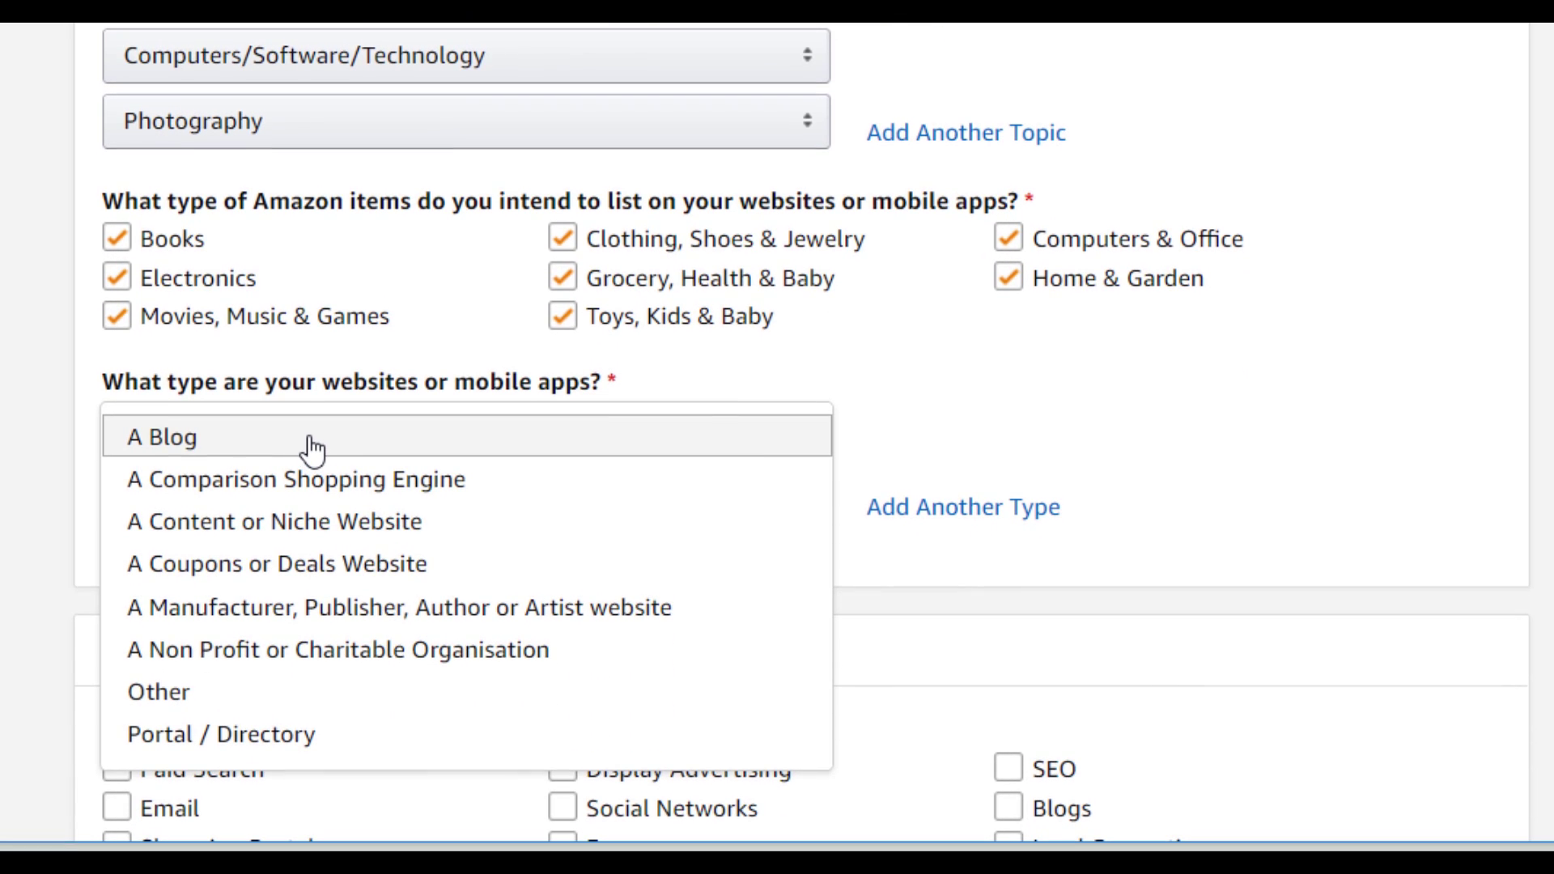
left_click(302, 524)
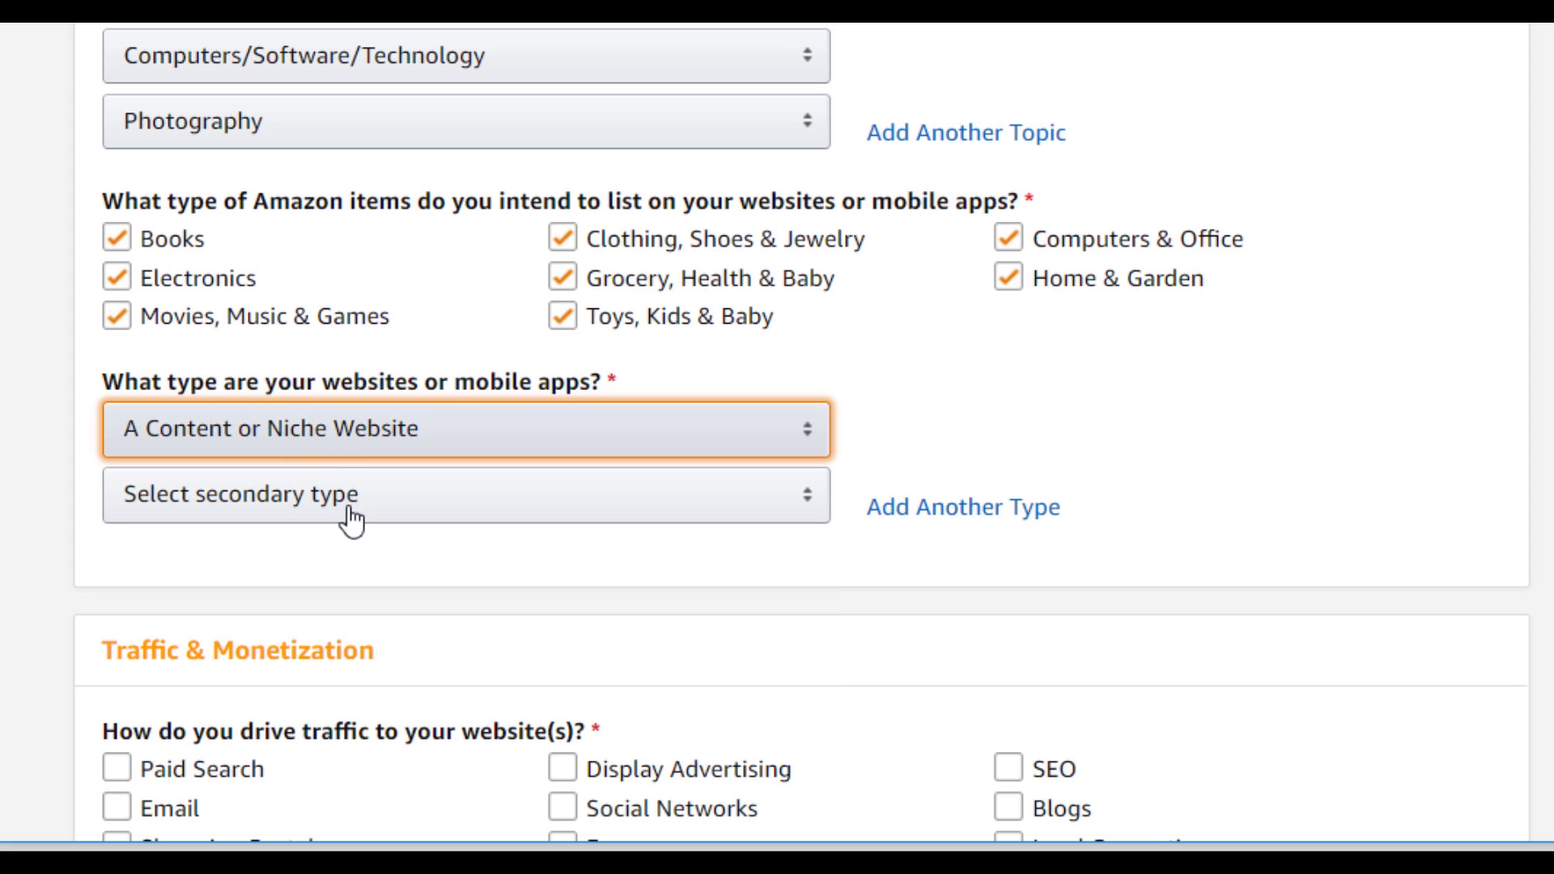
left_click(342, 510)
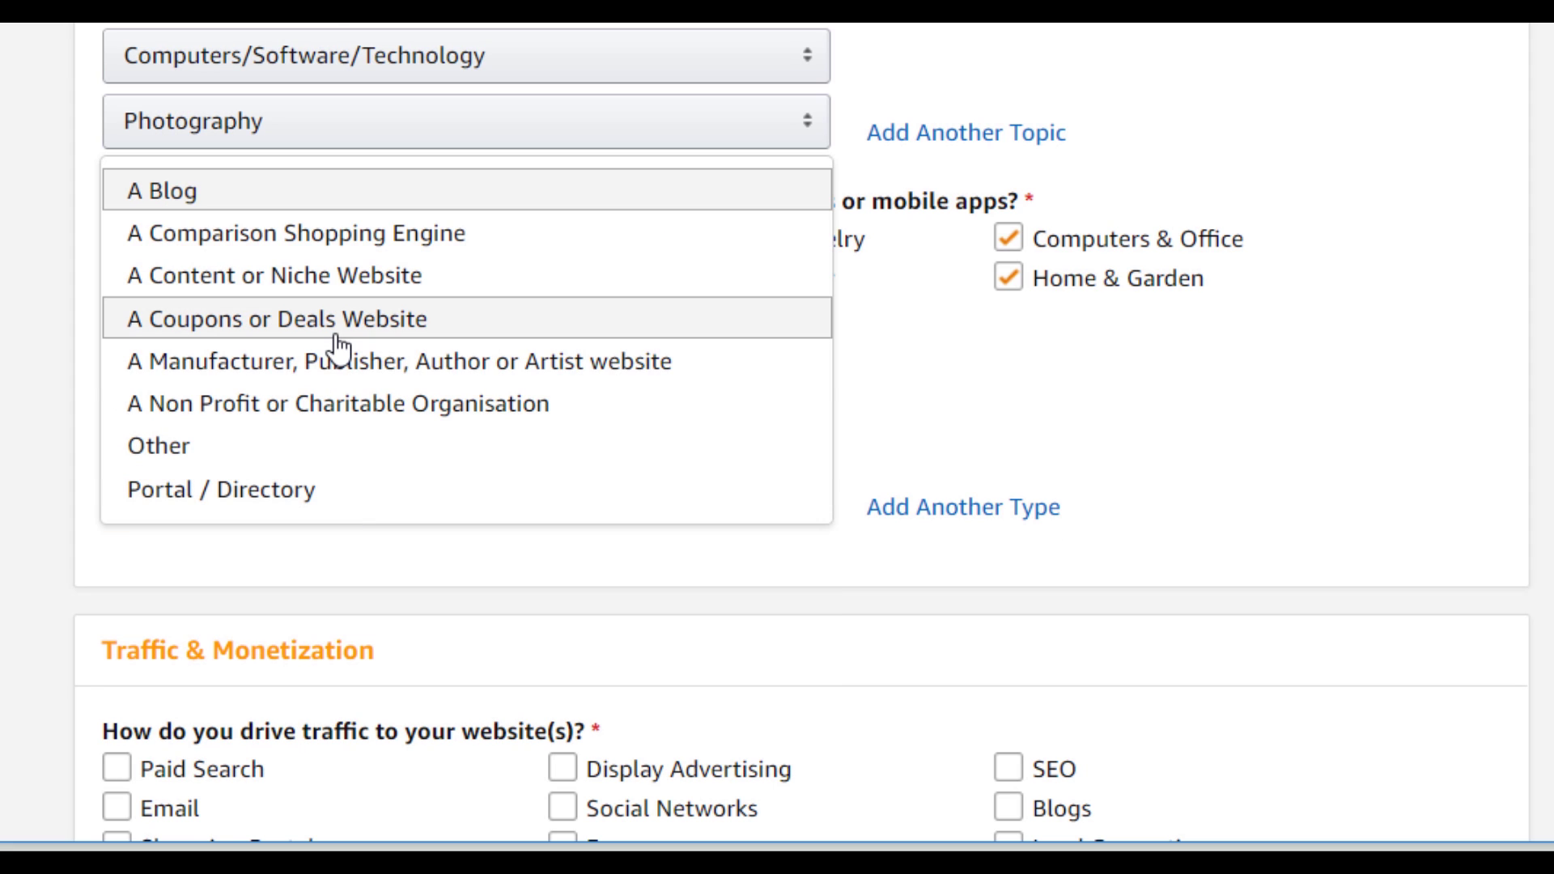
left_click(172, 195)
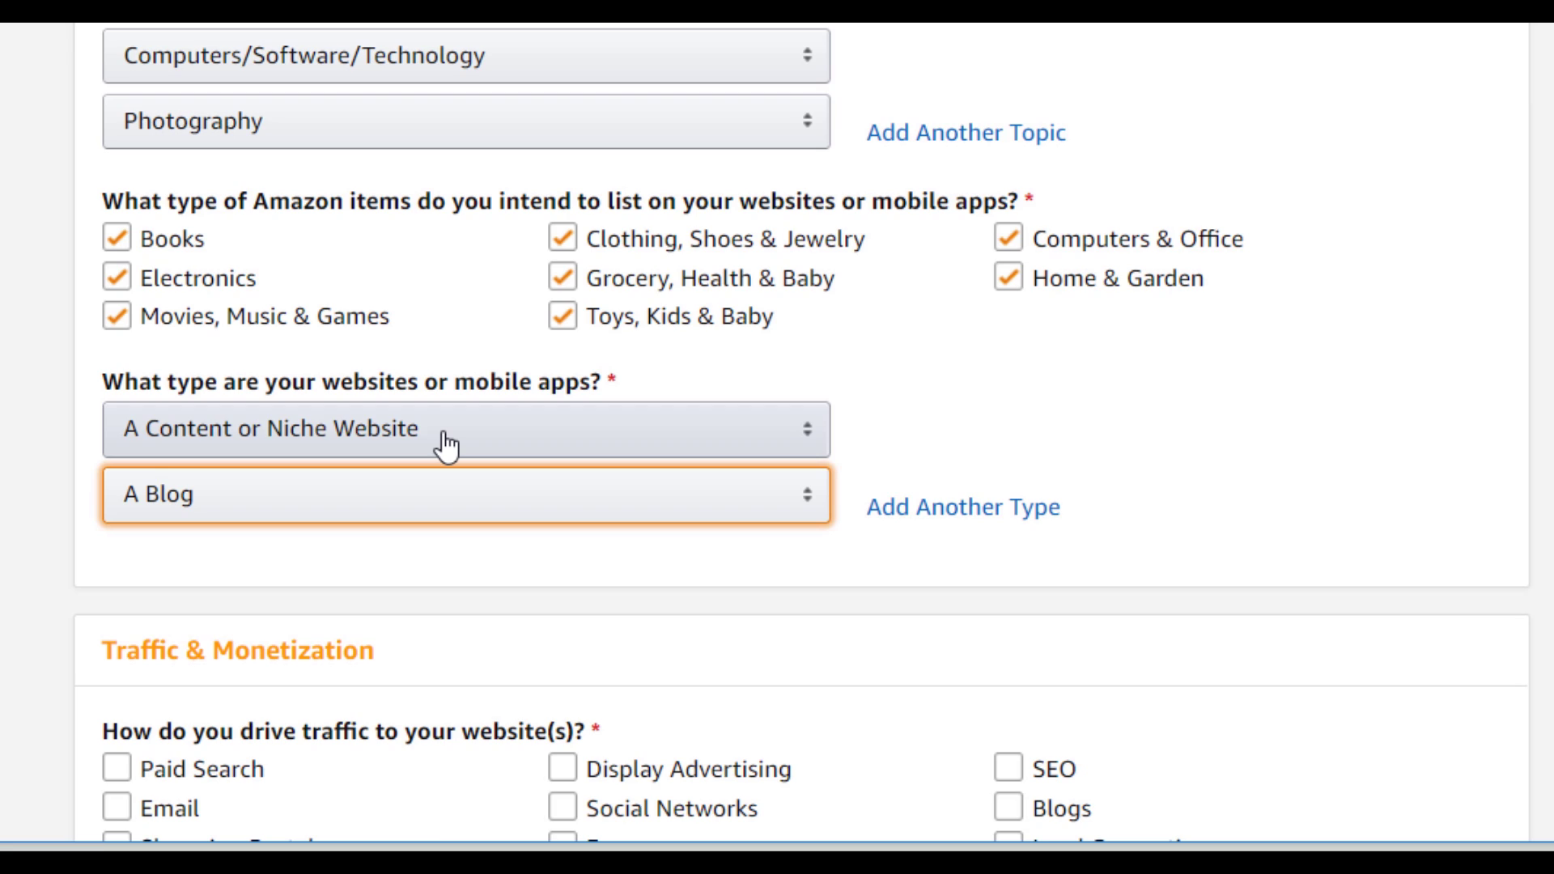
scroll(447, 445, "down", 5)
Select SEO and Social Networks as the traffic sources.
left_click(458, 184)
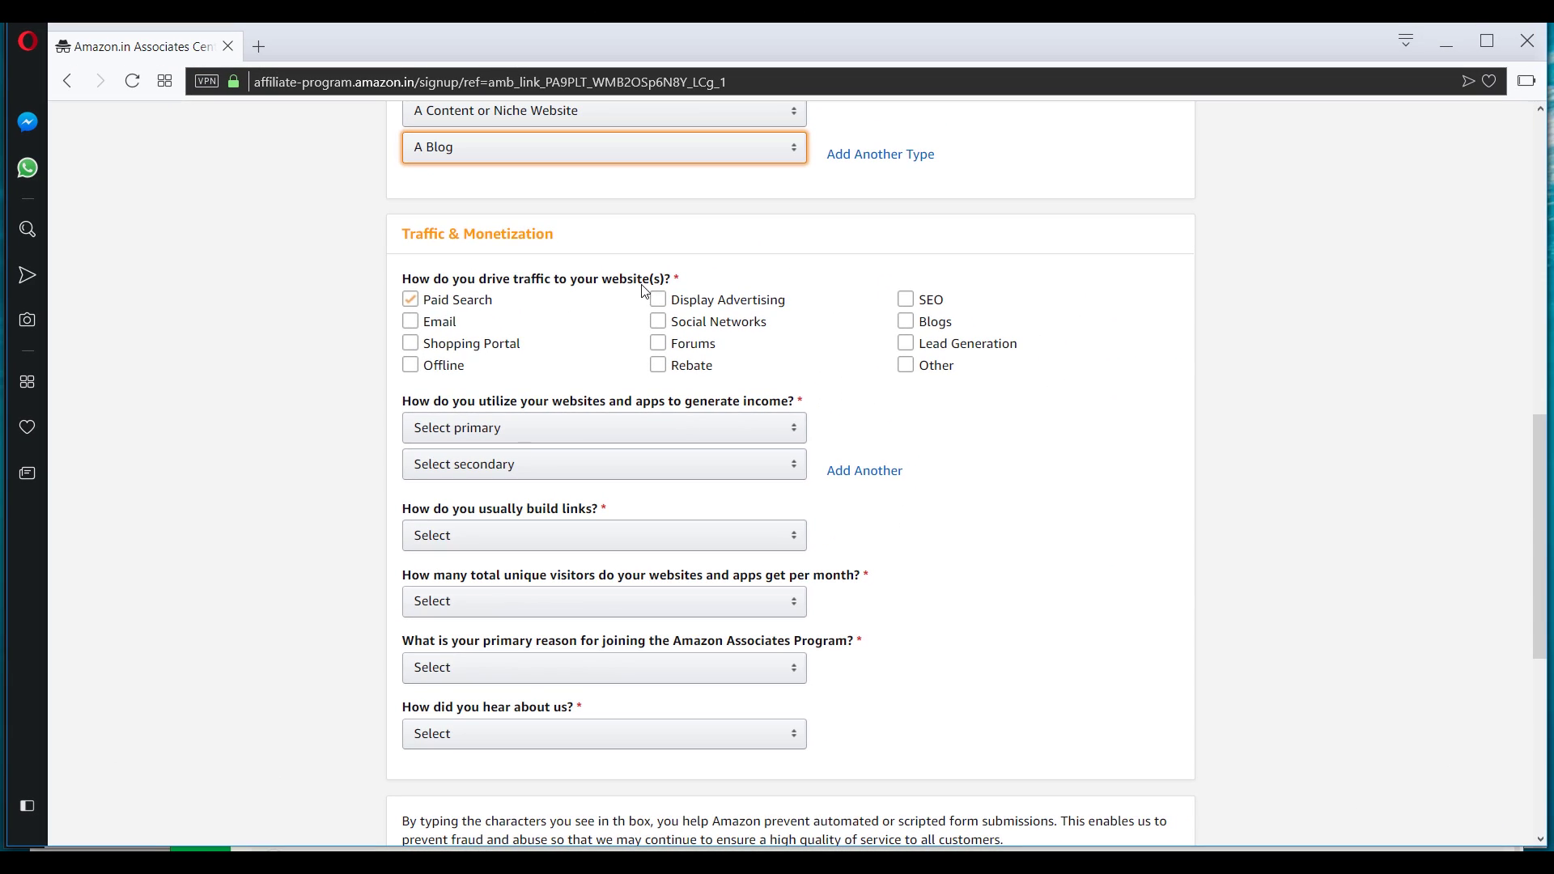
left_click(458, 301)
left_click(441, 322)
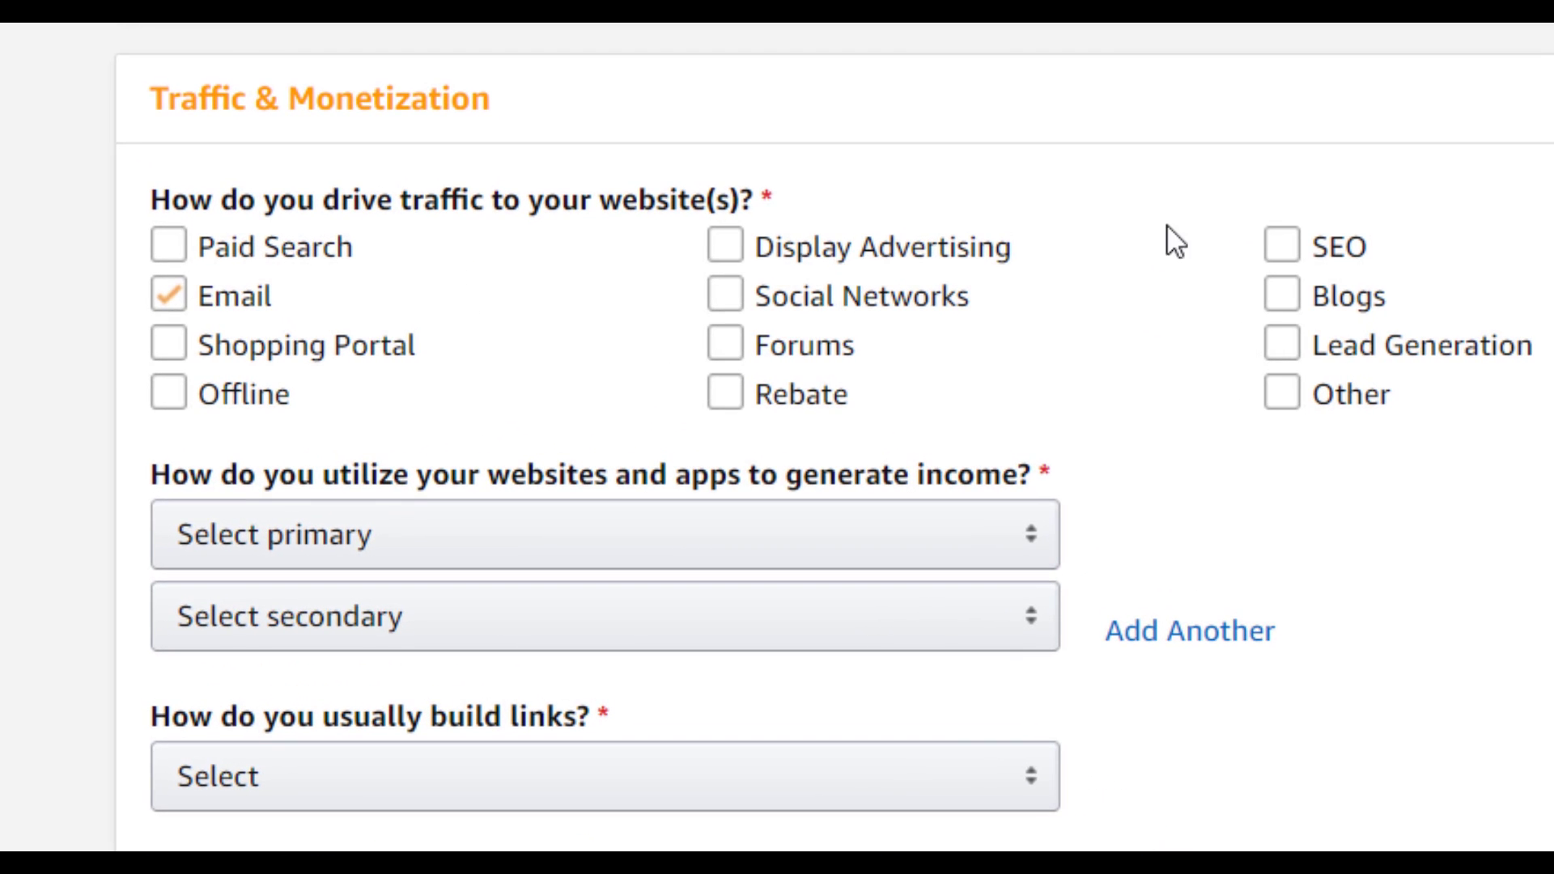
left_click(923, 303)
left_click(798, 303)
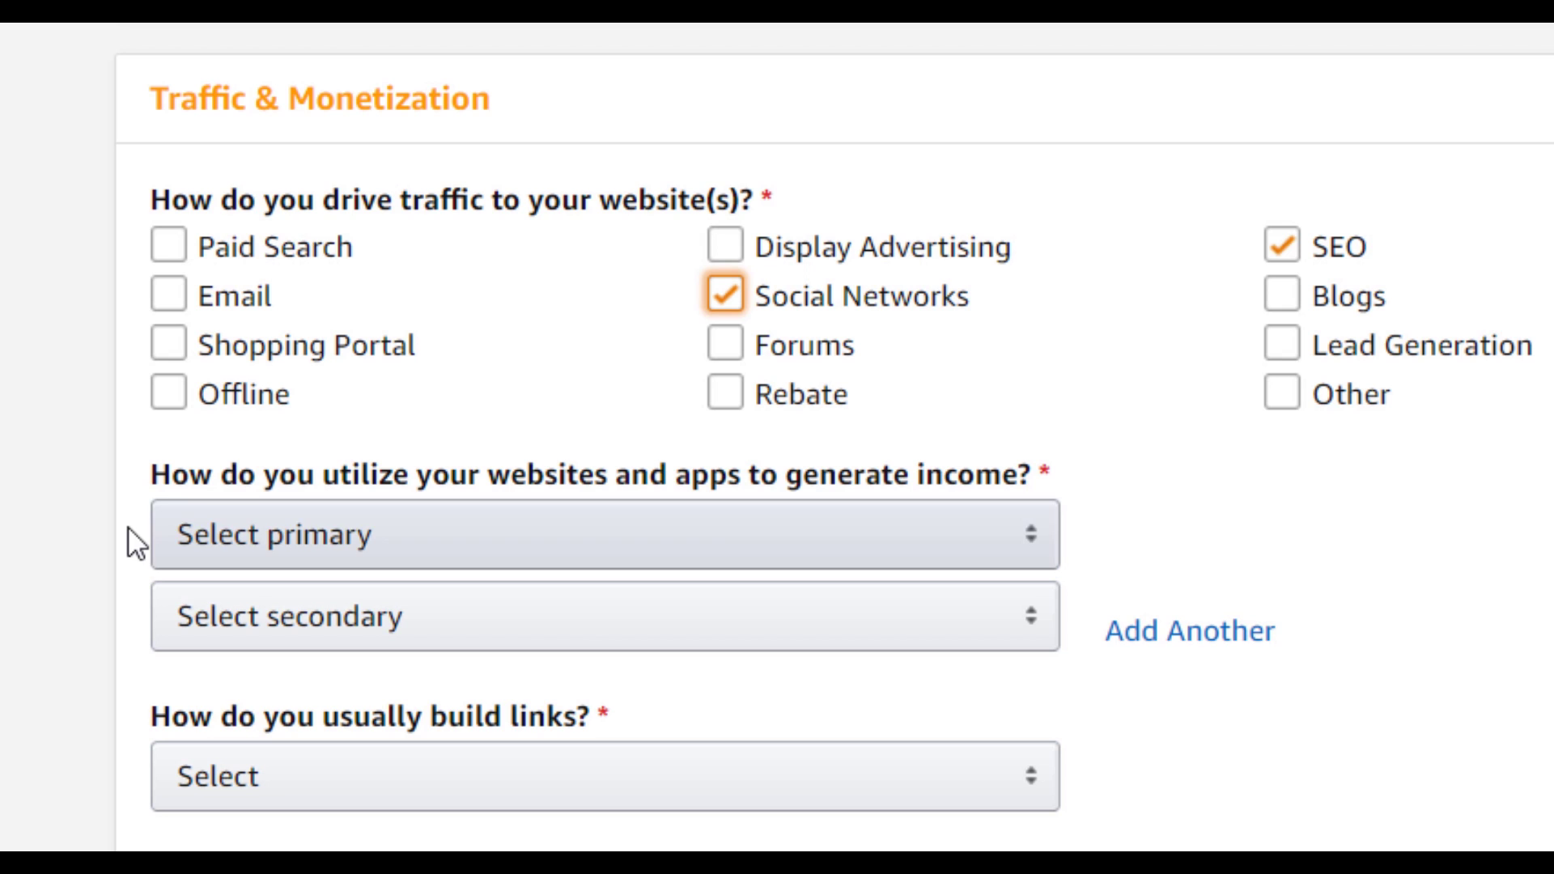
Set monetization to Amazon Associates only plus Display Advertising, with Blog Editor for link building.
left_click(429, 561)
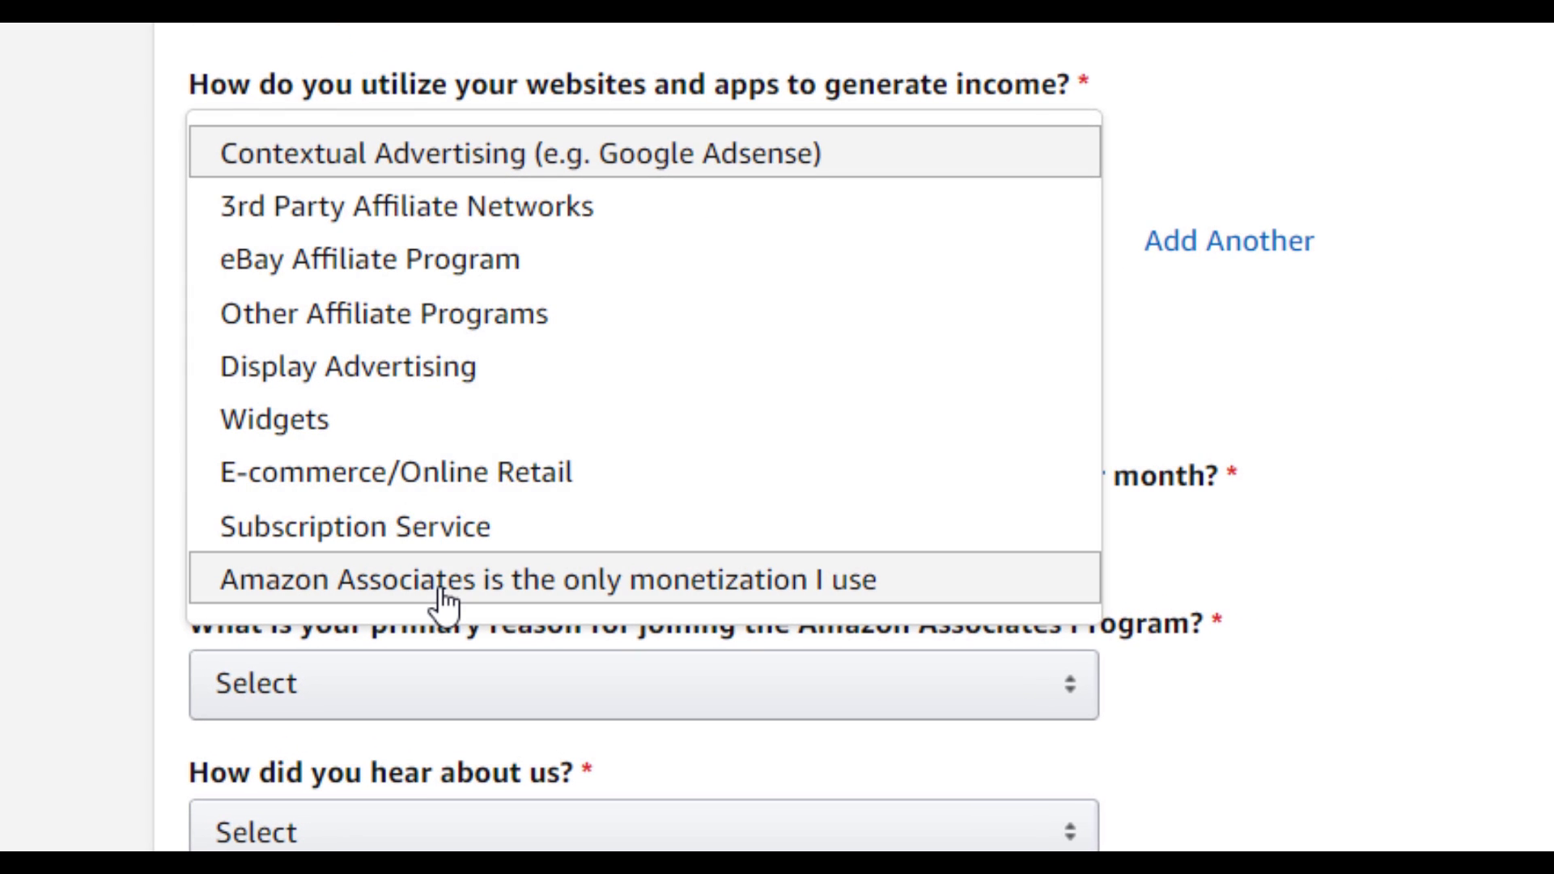
left_click(438, 586)
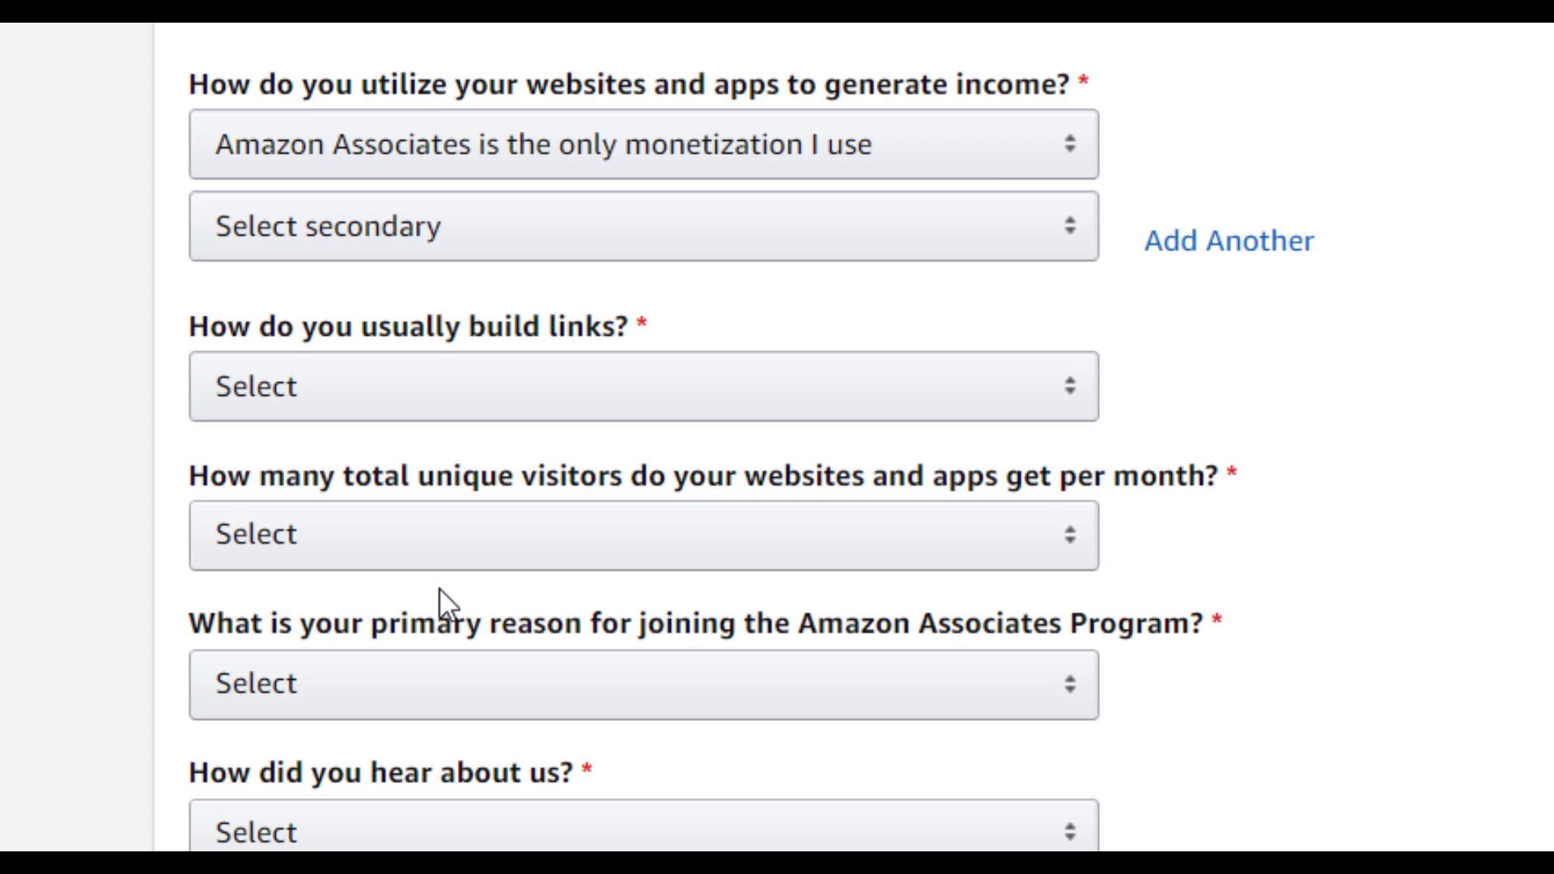
left_click(388, 273)
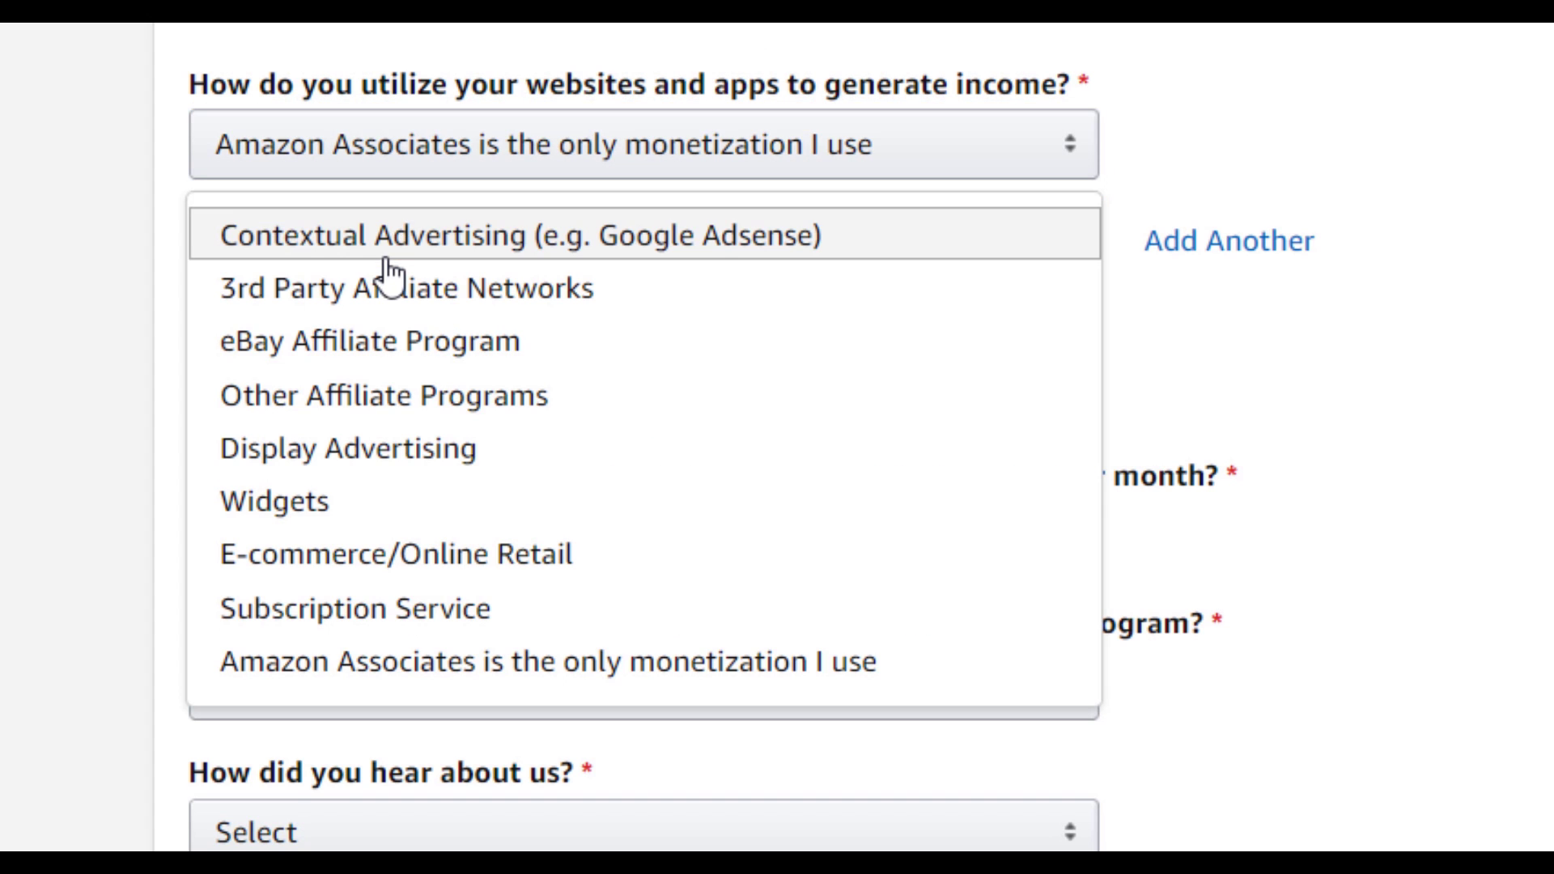
left_click(364, 448)
left_click(438, 360)
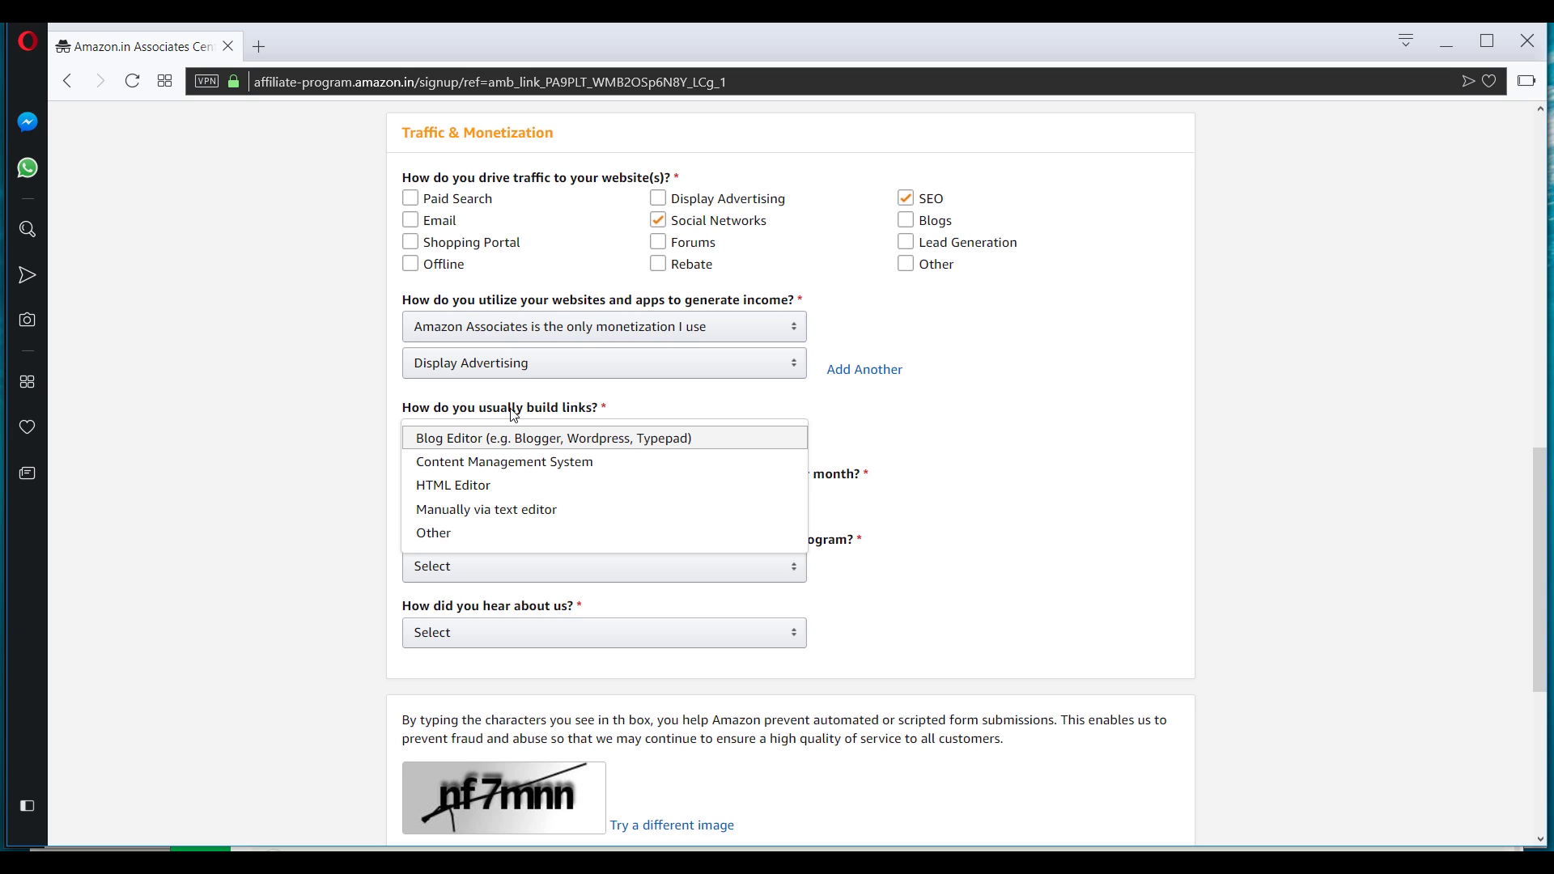
left_click(544, 443)
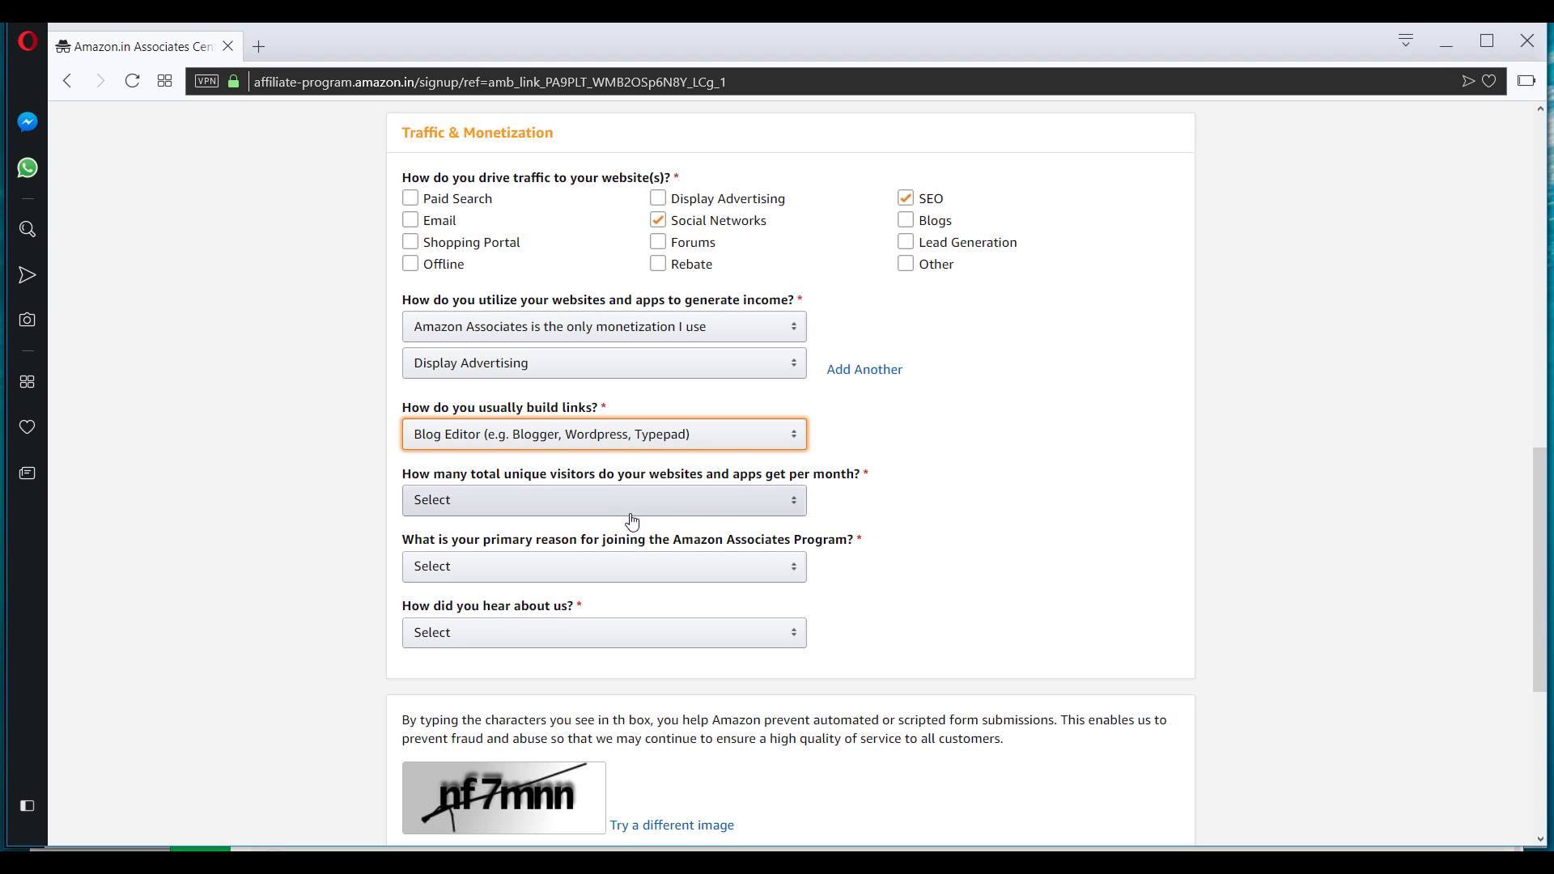
Answer Less than 500 monthly visitors, To monetize my site, and Blog Post as referral source.
left_click(582, 502)
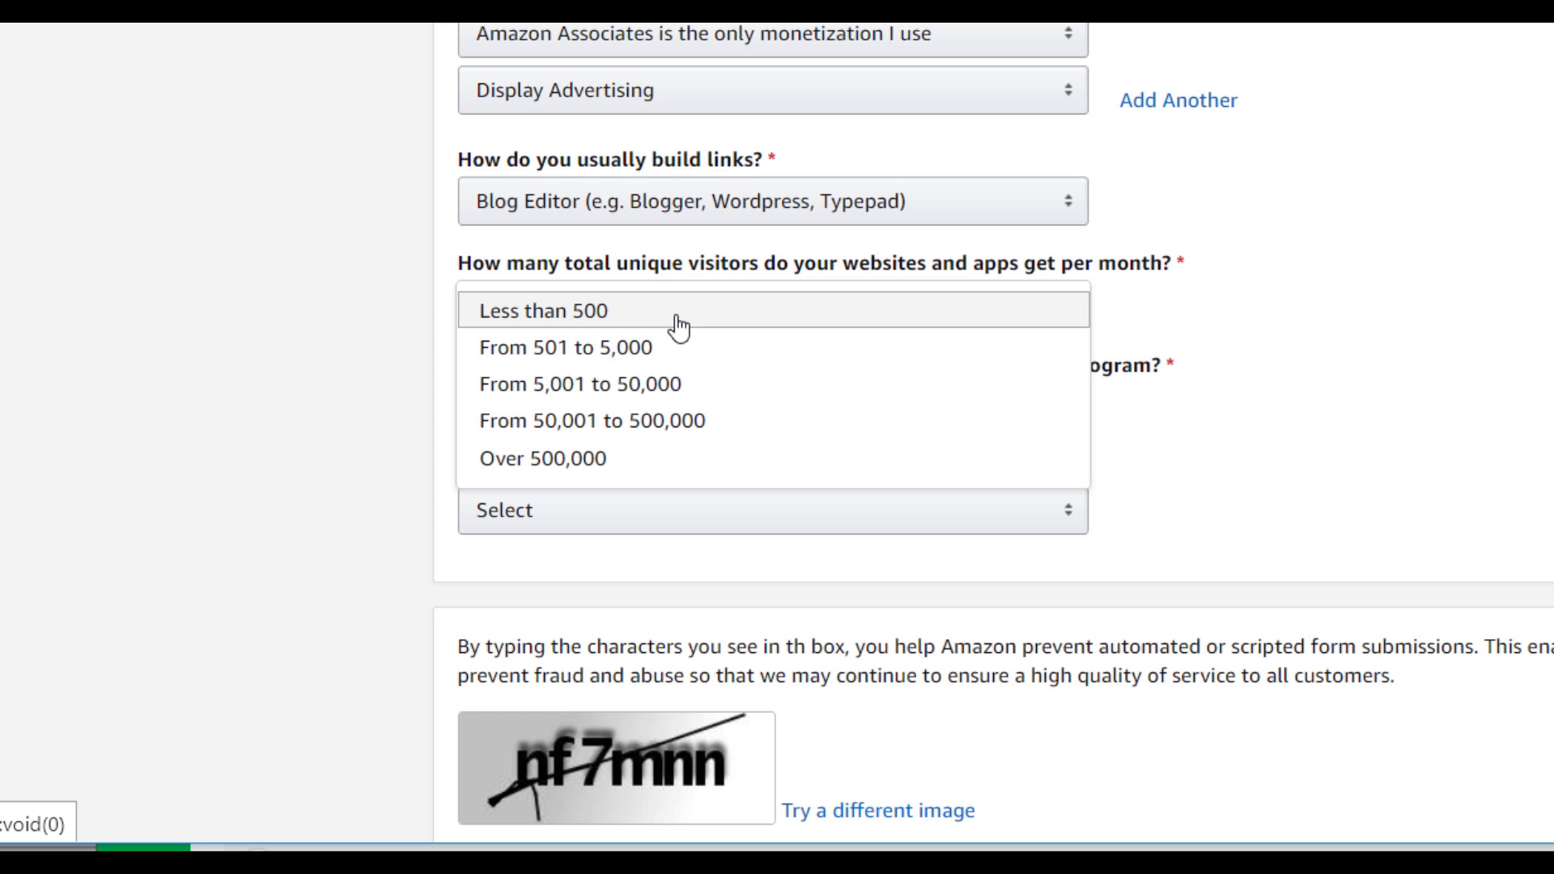
left_click(606, 323)
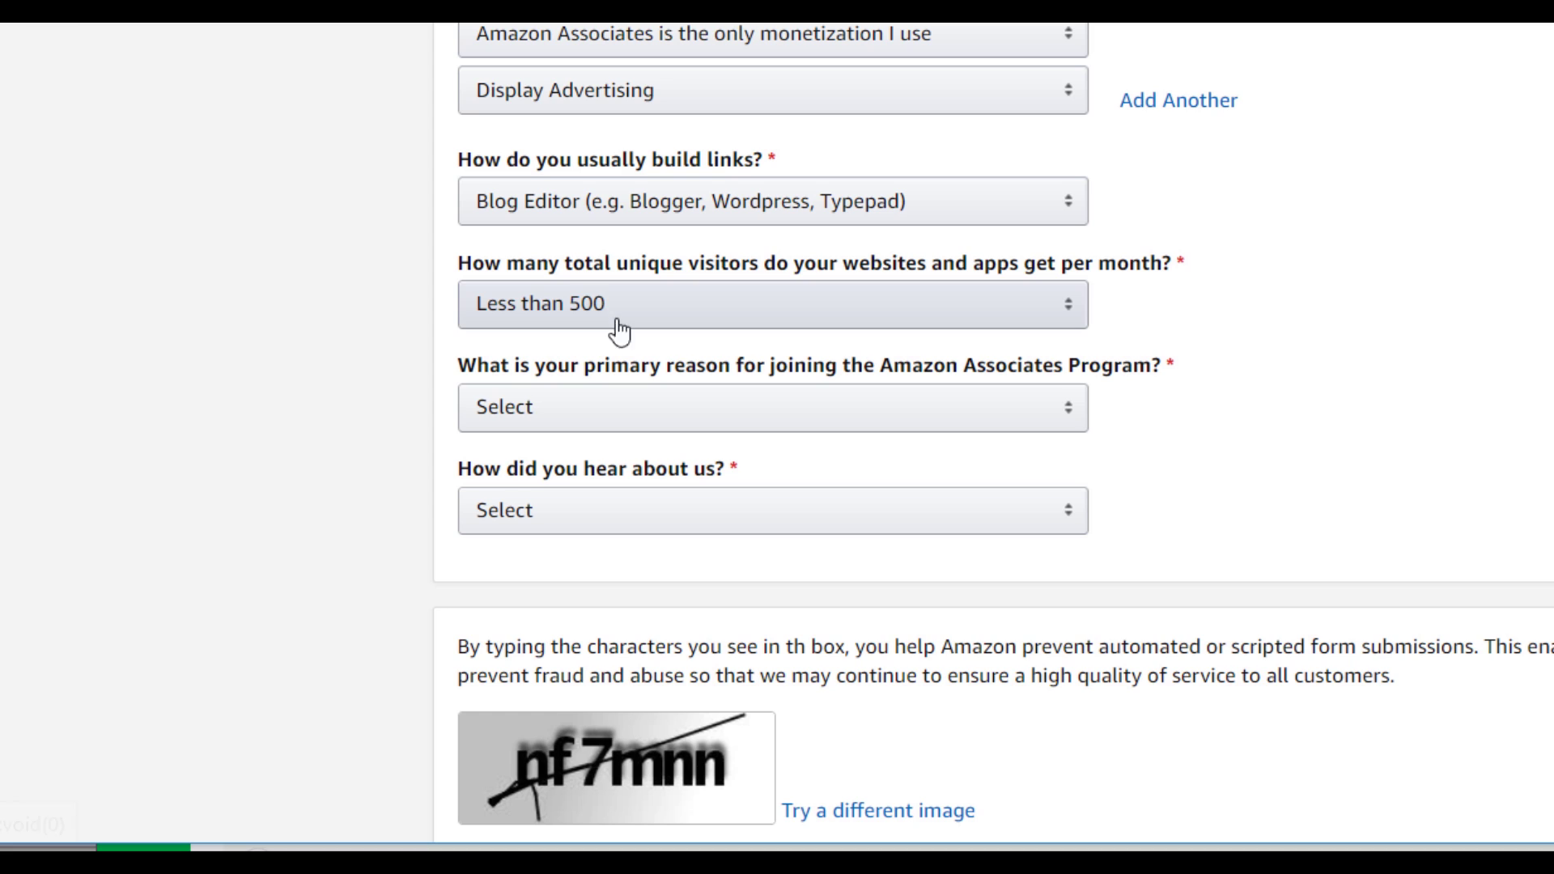
left_click(706, 418)
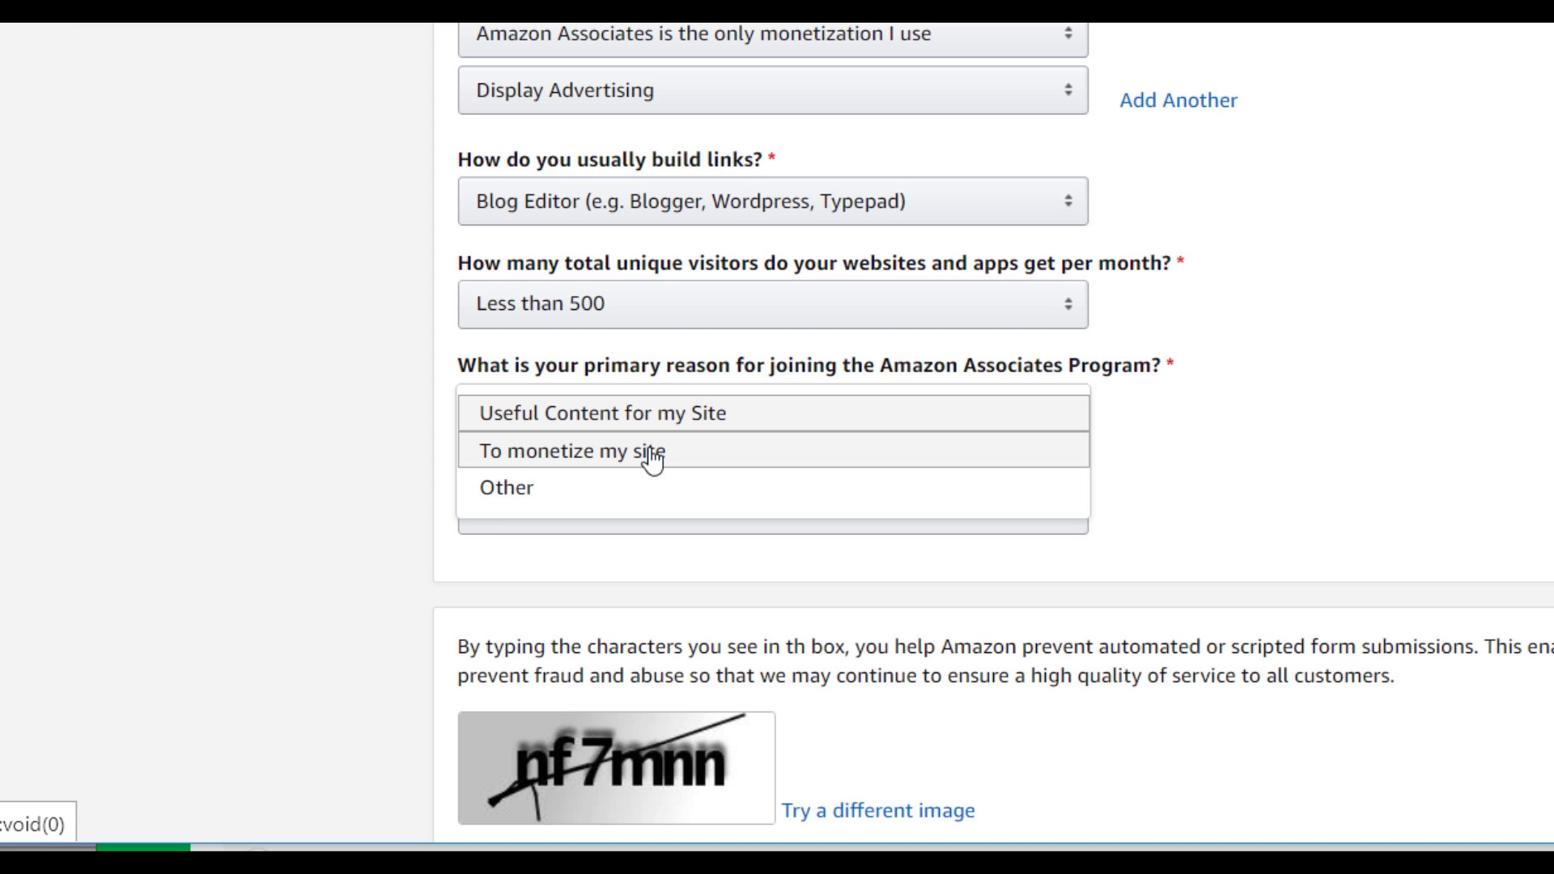
left_click(620, 463)
scroll(780, 465, "down", 3)
left_click(655, 215)
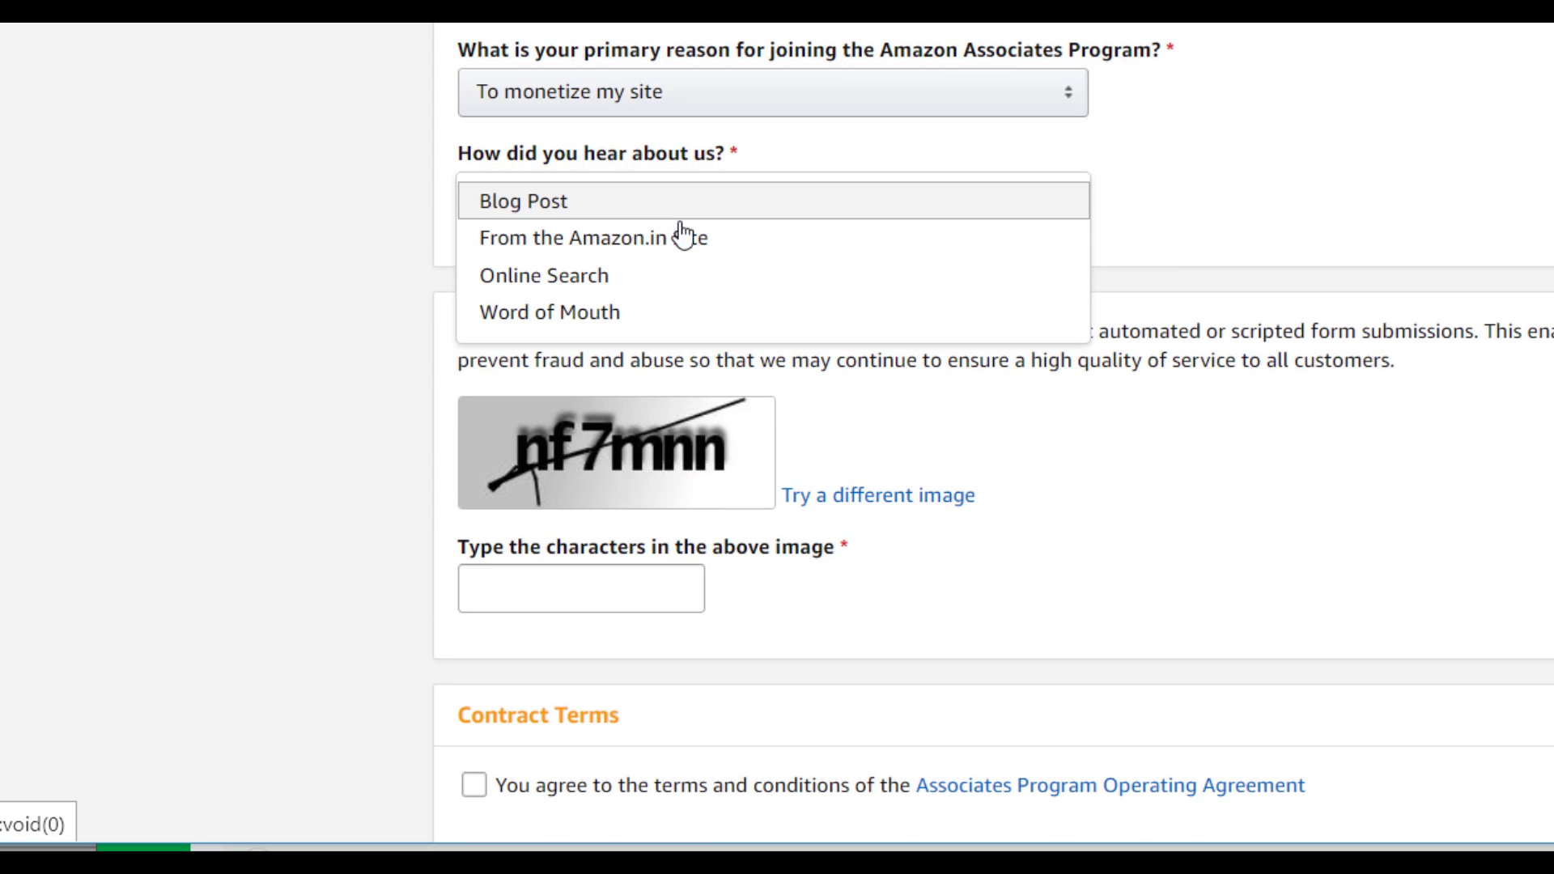
left_click(537, 215)
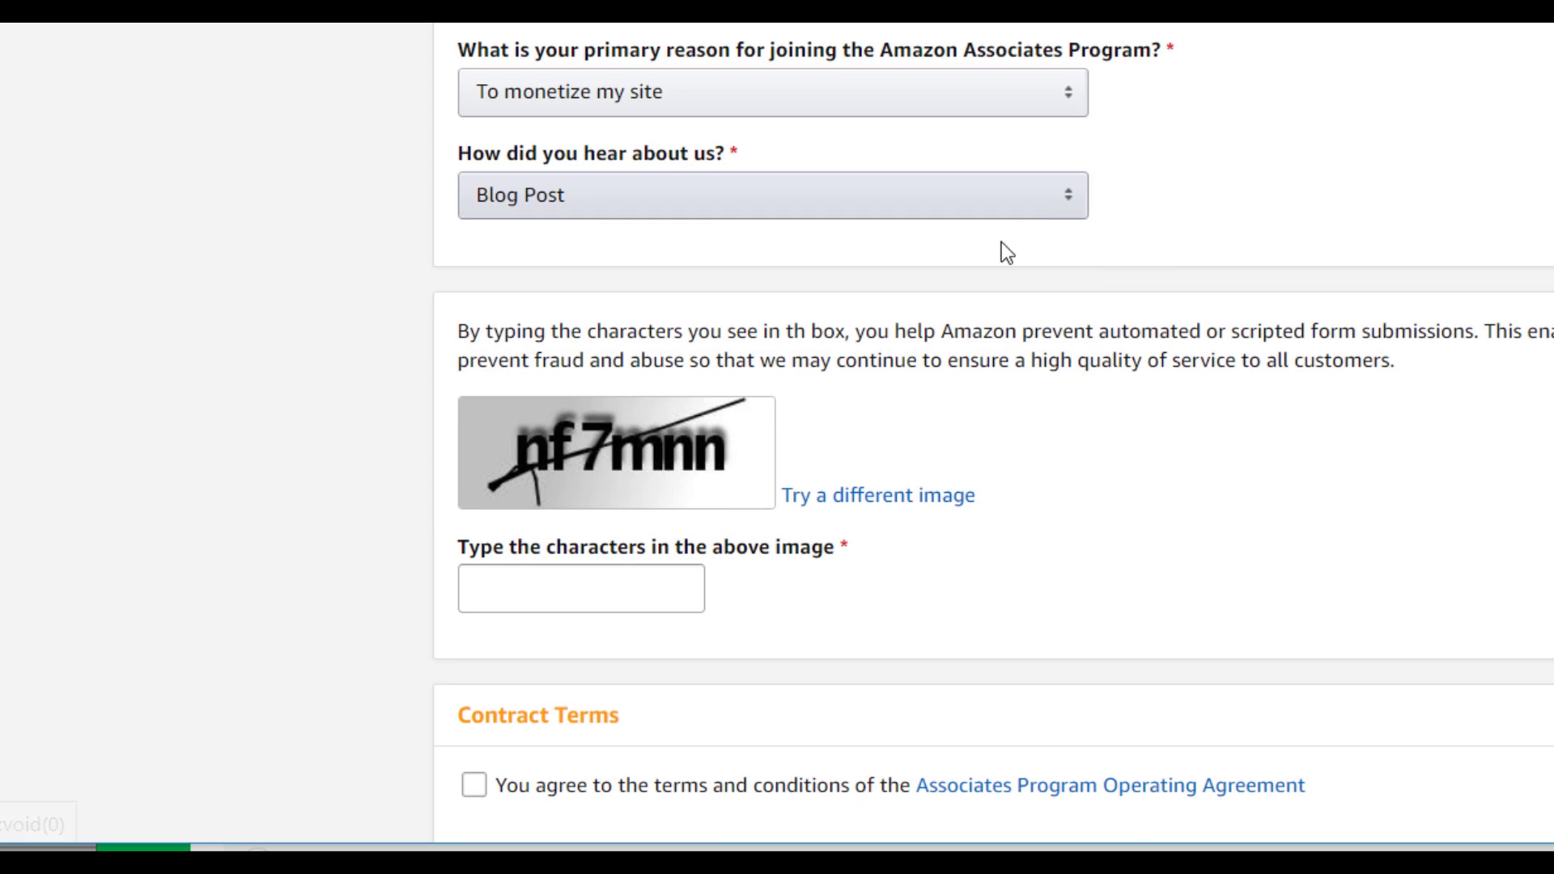
Enter captcha nf7mnn, accept the Operating Agreement, and submit the application.
left_click(540, 581)
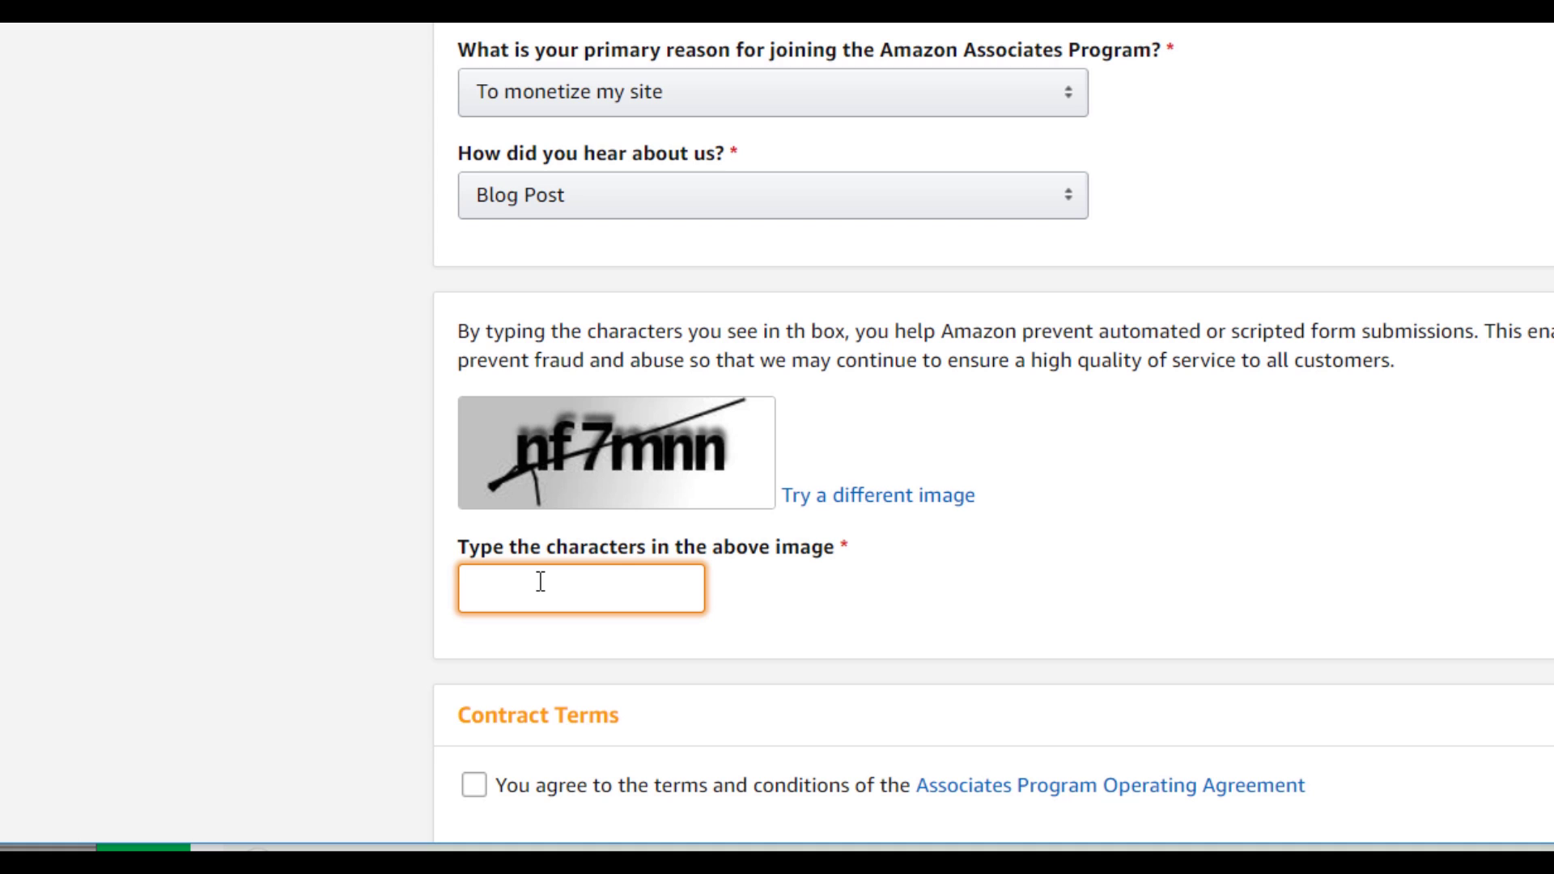
type("nf7mnn")
scroll(565, 607, "down", 4)
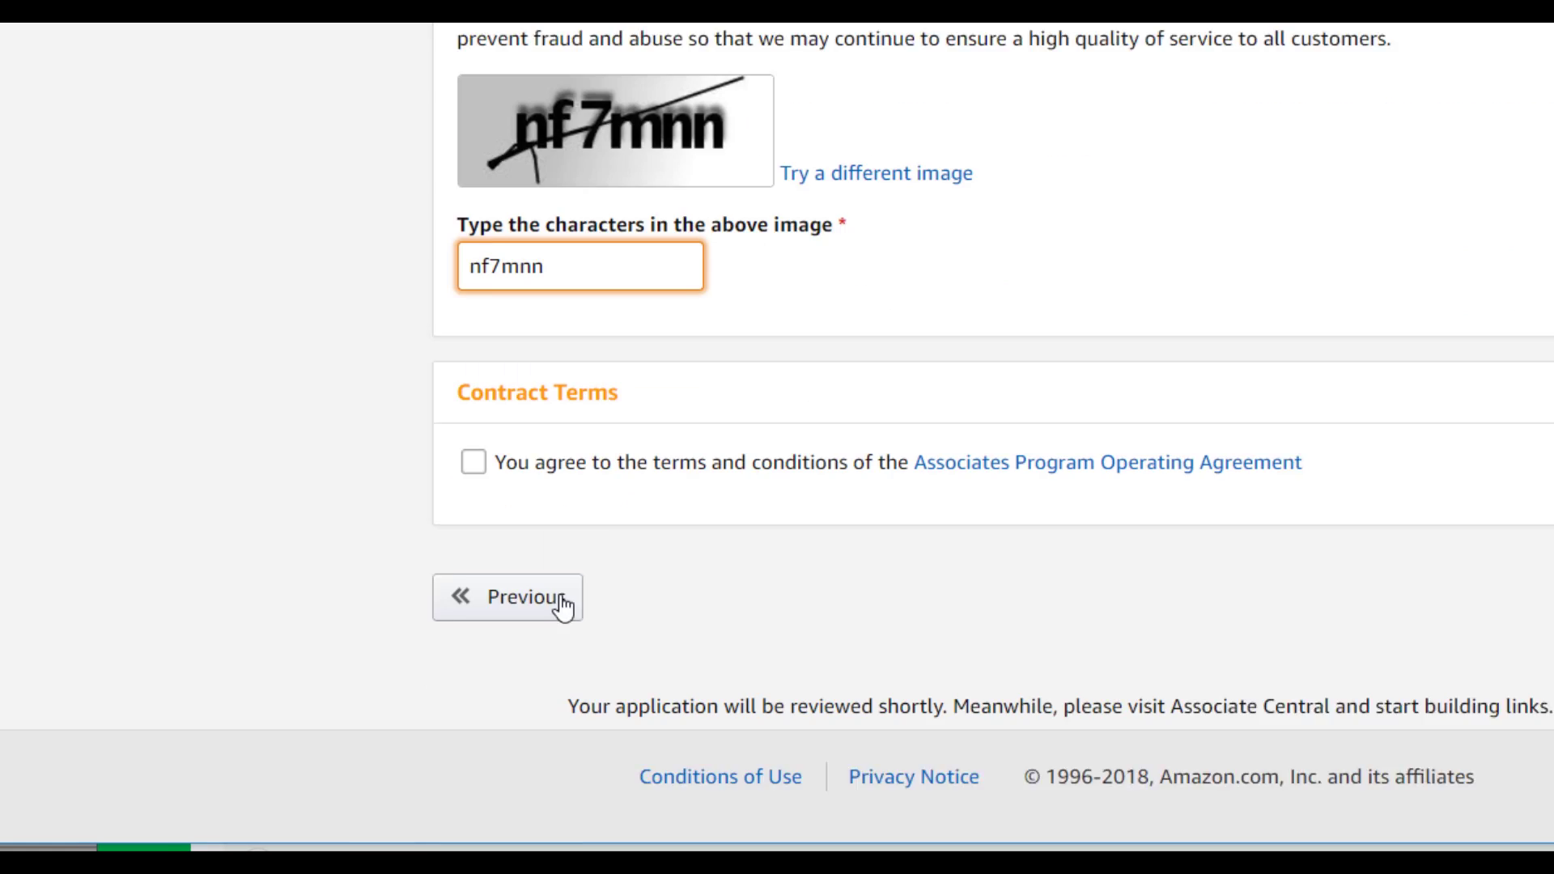
left_click(474, 459)
left_click(1326, 647)
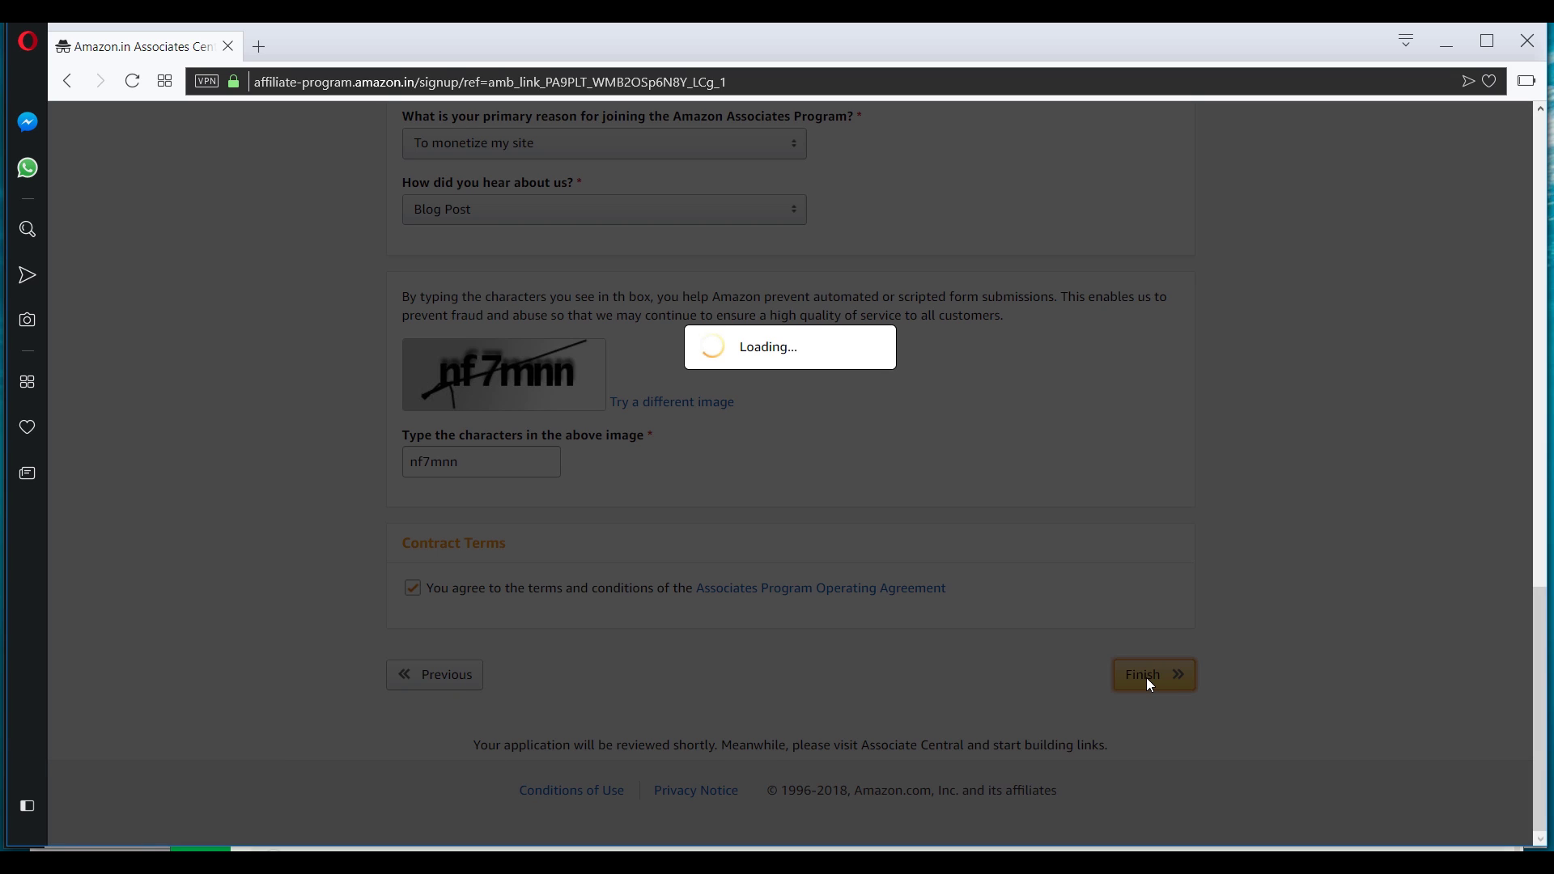
Select the new unique Associate ID shown on the congratulations page.
scroll(1150, 684, "up", 1)
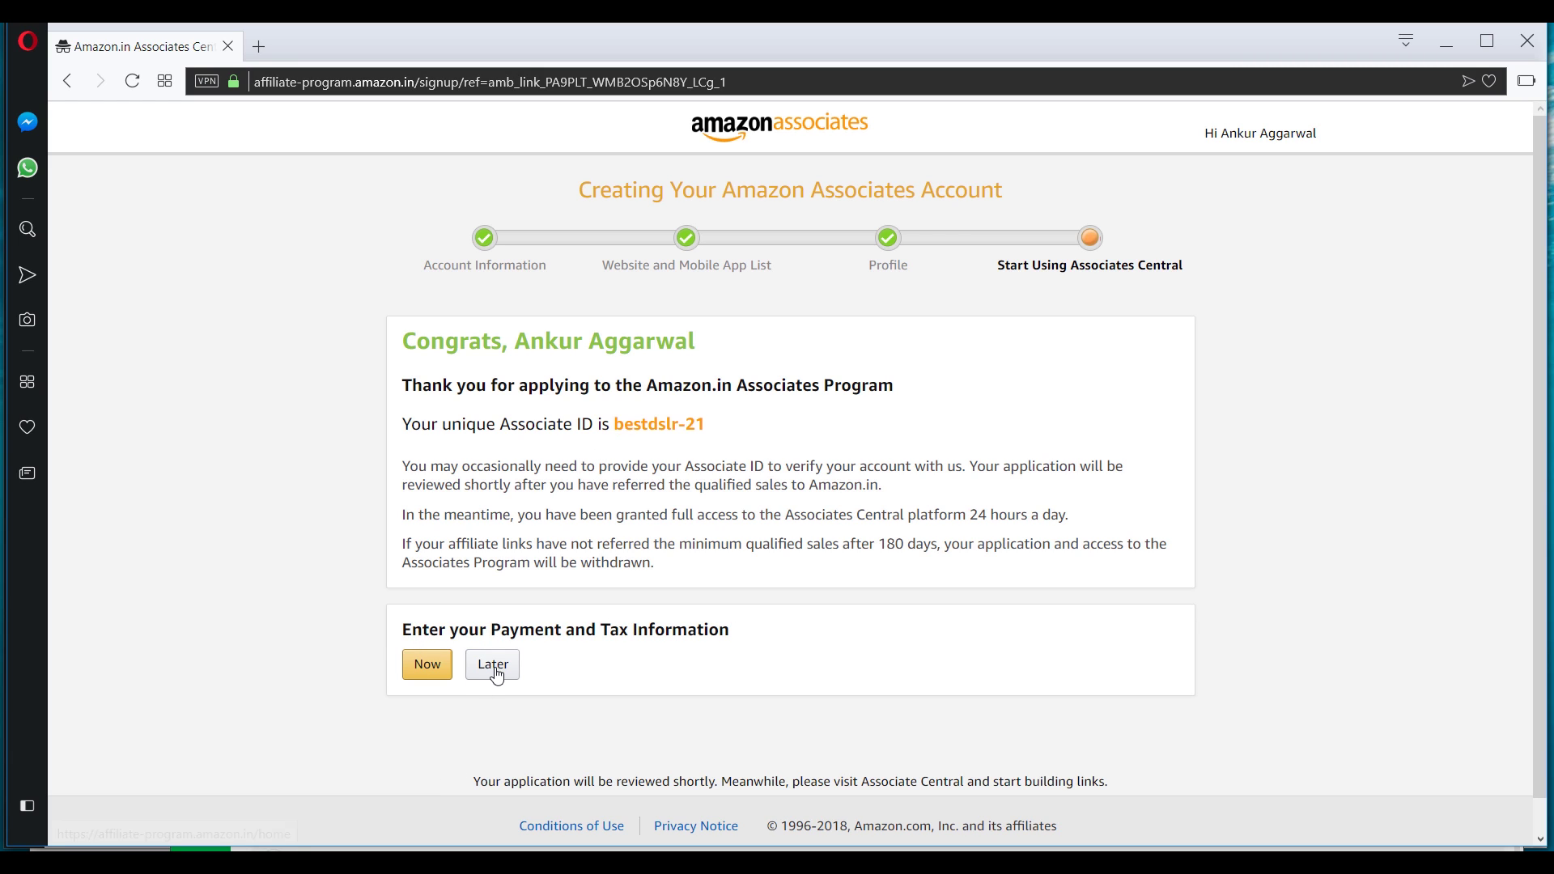
left_click_drag(615, 424, 710, 429)
left_click(629, 427)
double_click(684, 426)
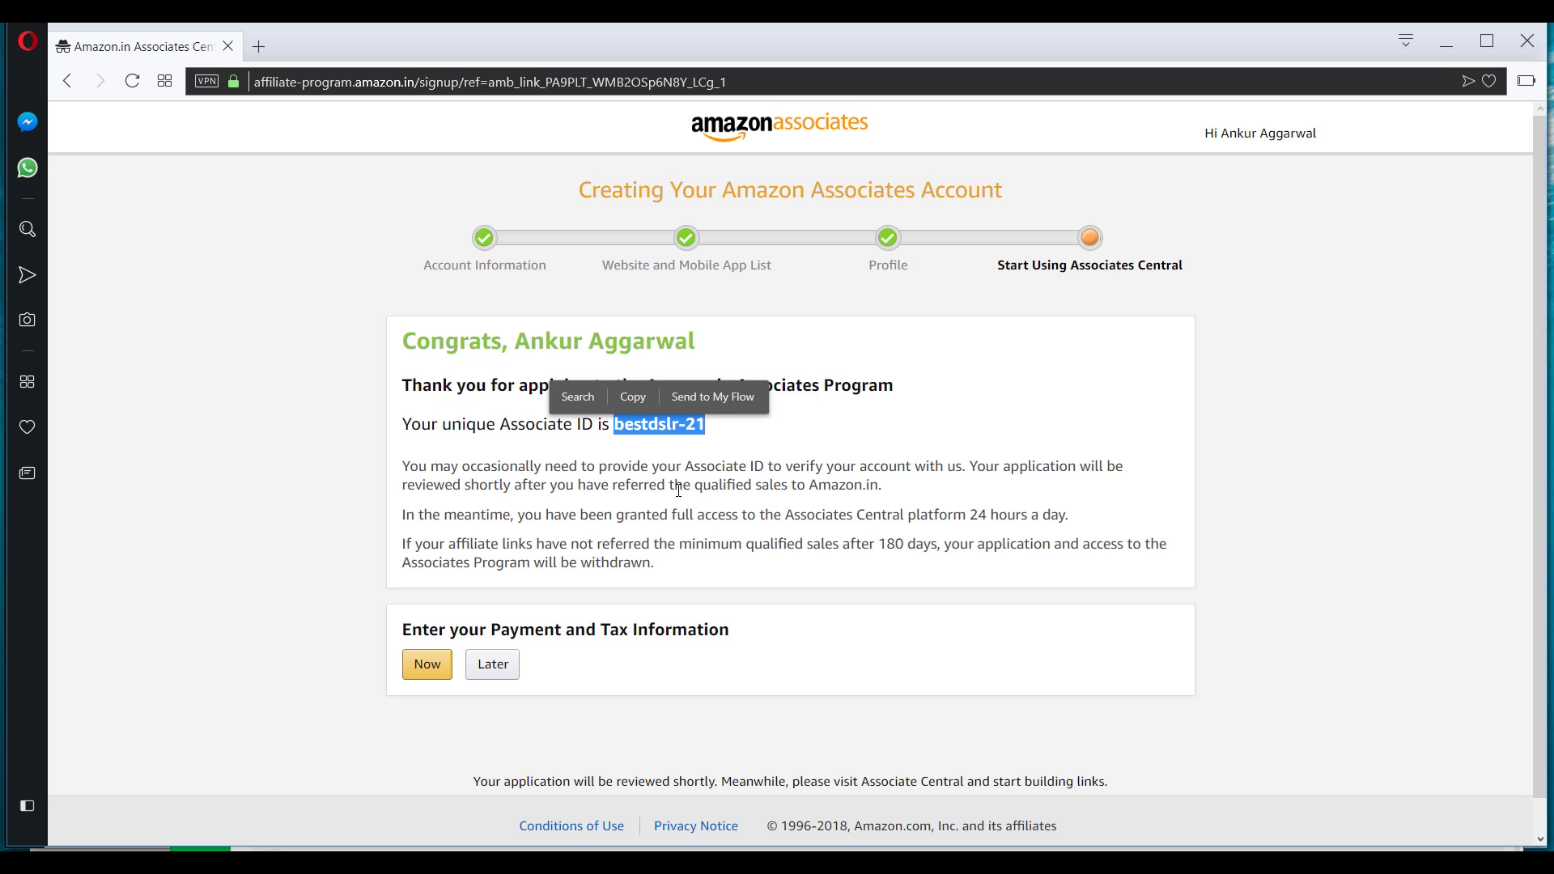
Postpone payment and tax information with Later and dismiss the welcome overlay.
left_click(505, 672)
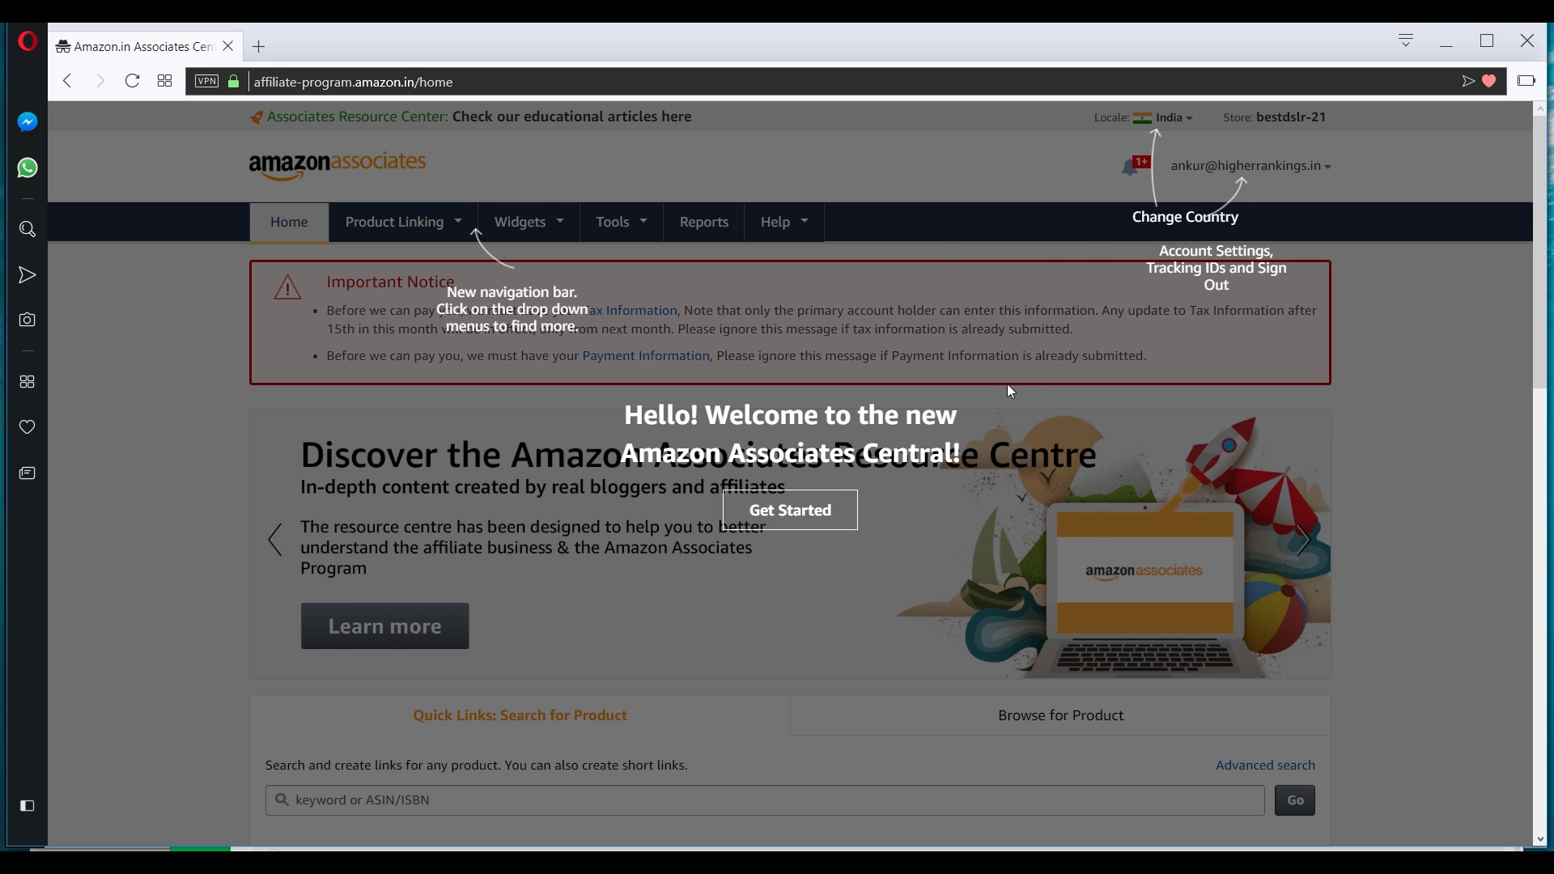
left_click(793, 511)
scroll(1424, 329, "down", 15)
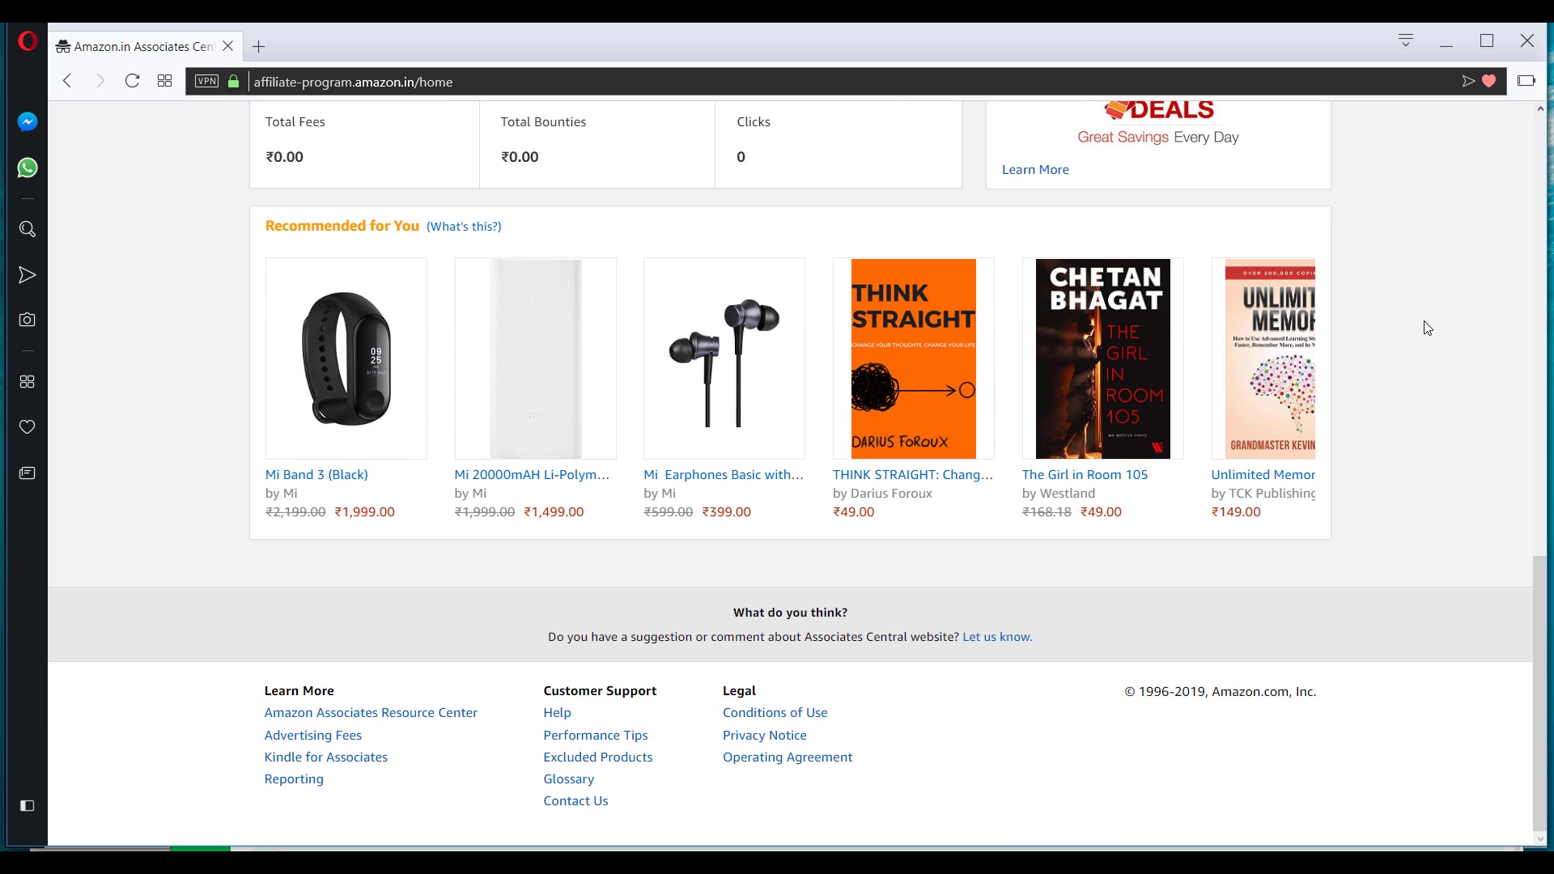
scroll(1425, 331, "up", 15)
Browse the Associates Central dashboard and show more recommended products.
scroll(1422, 332, "down", 6)
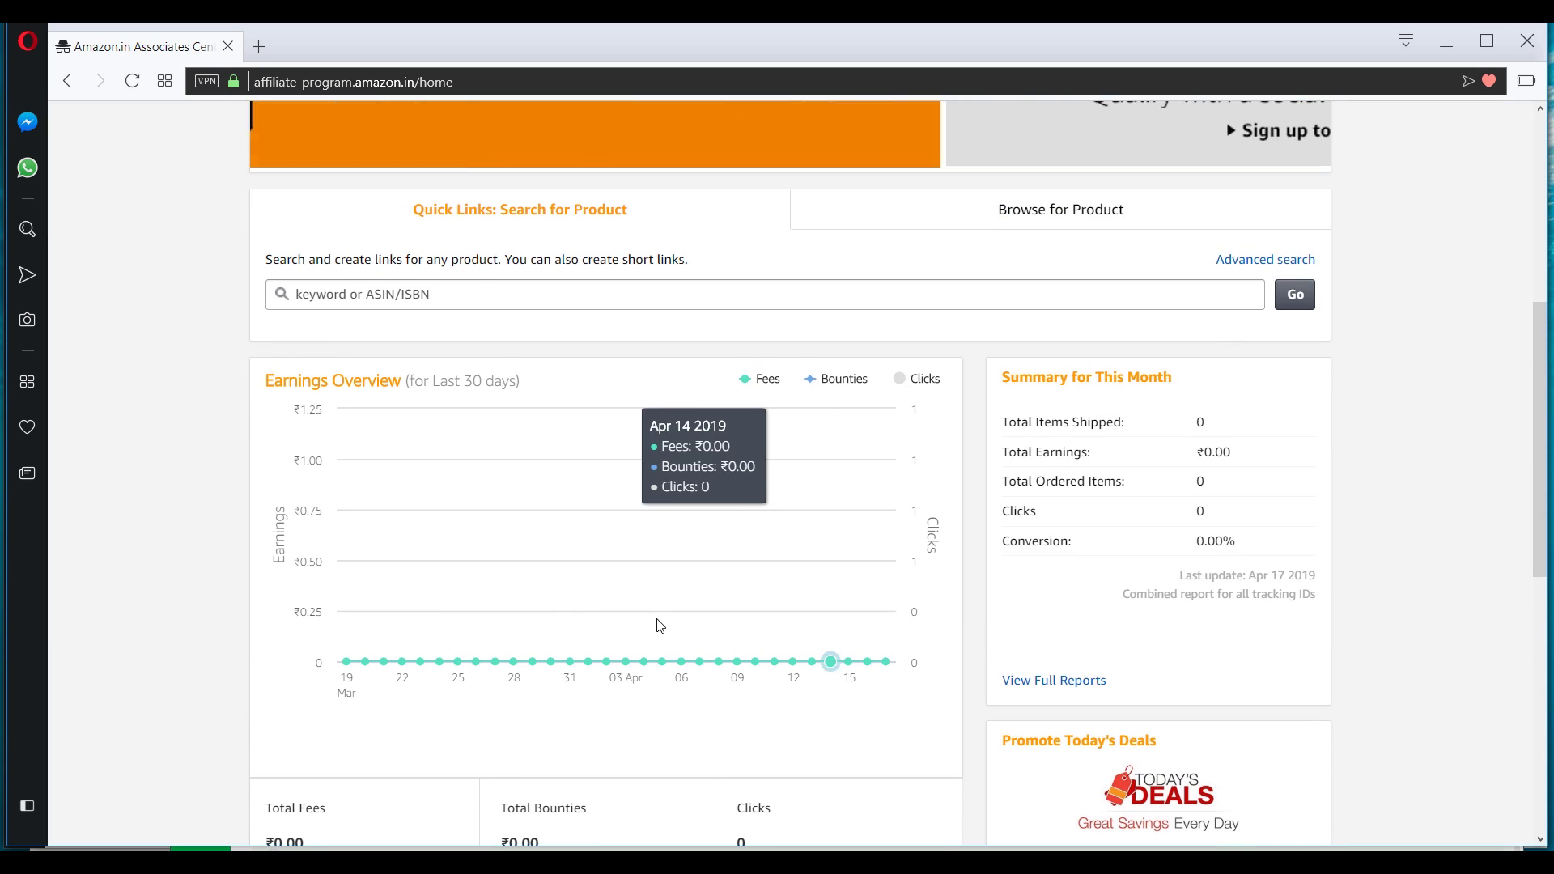
scroll(614, 585, "down", 3)
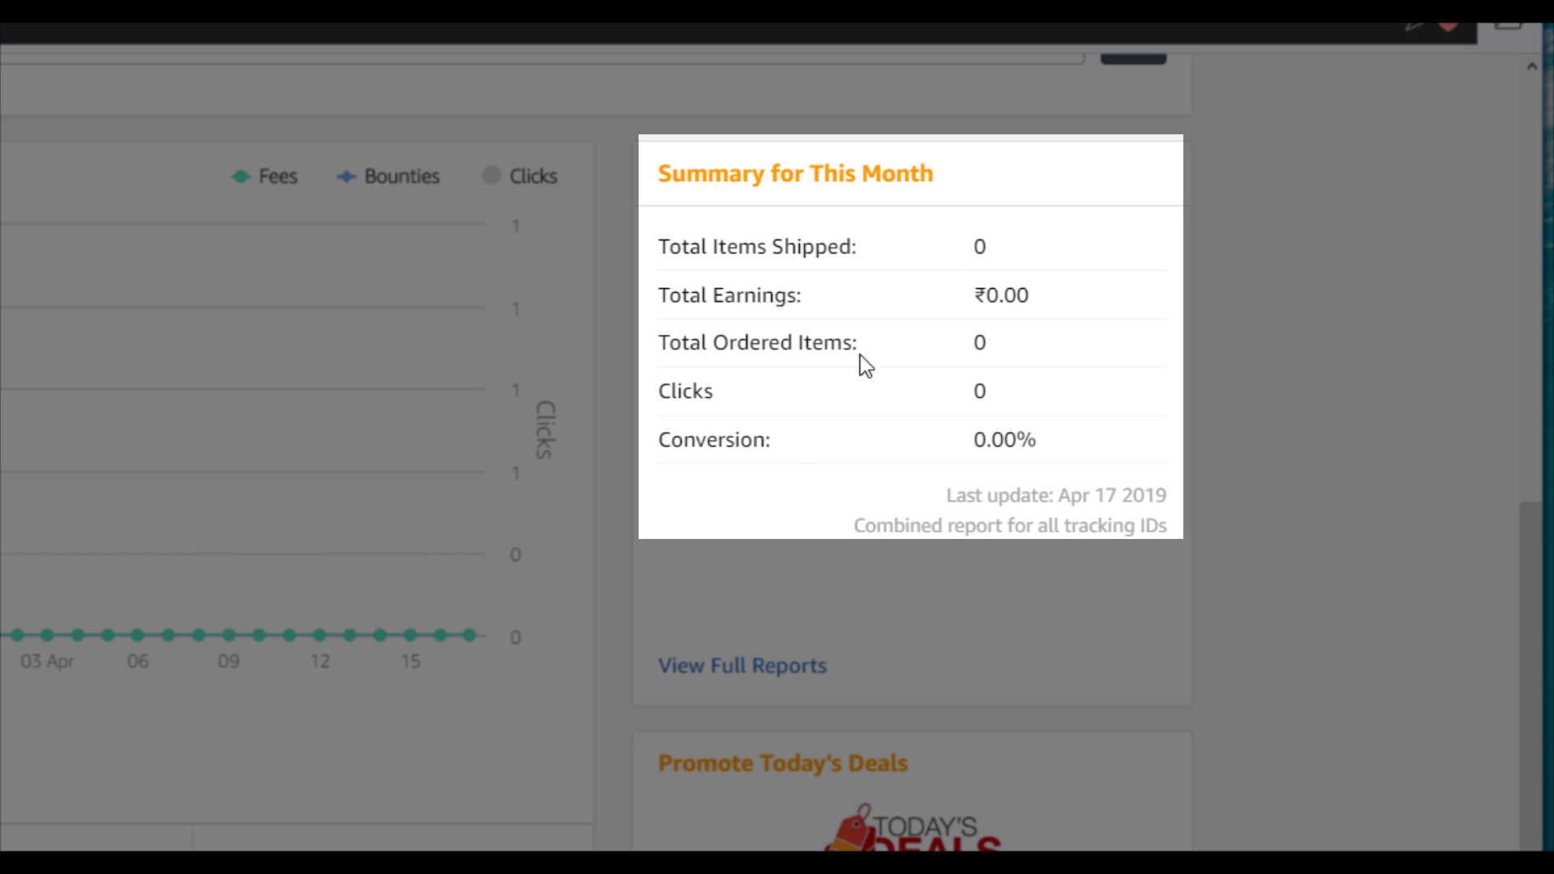
scroll(916, 367, "down", 2)
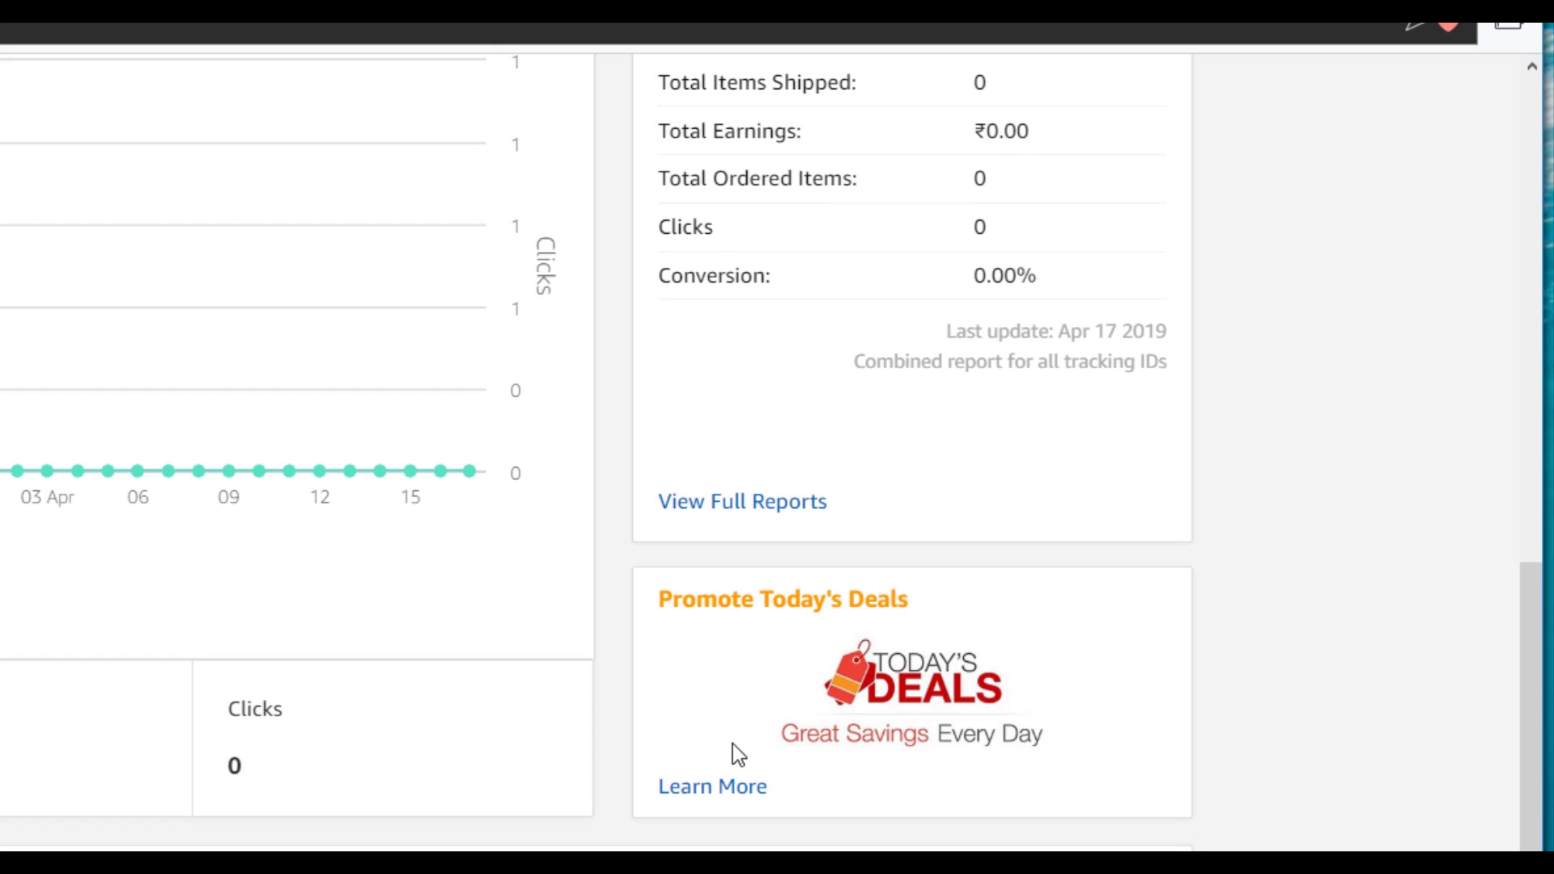
scroll(732, 745, "down", 5)
left_click(1160, 494)
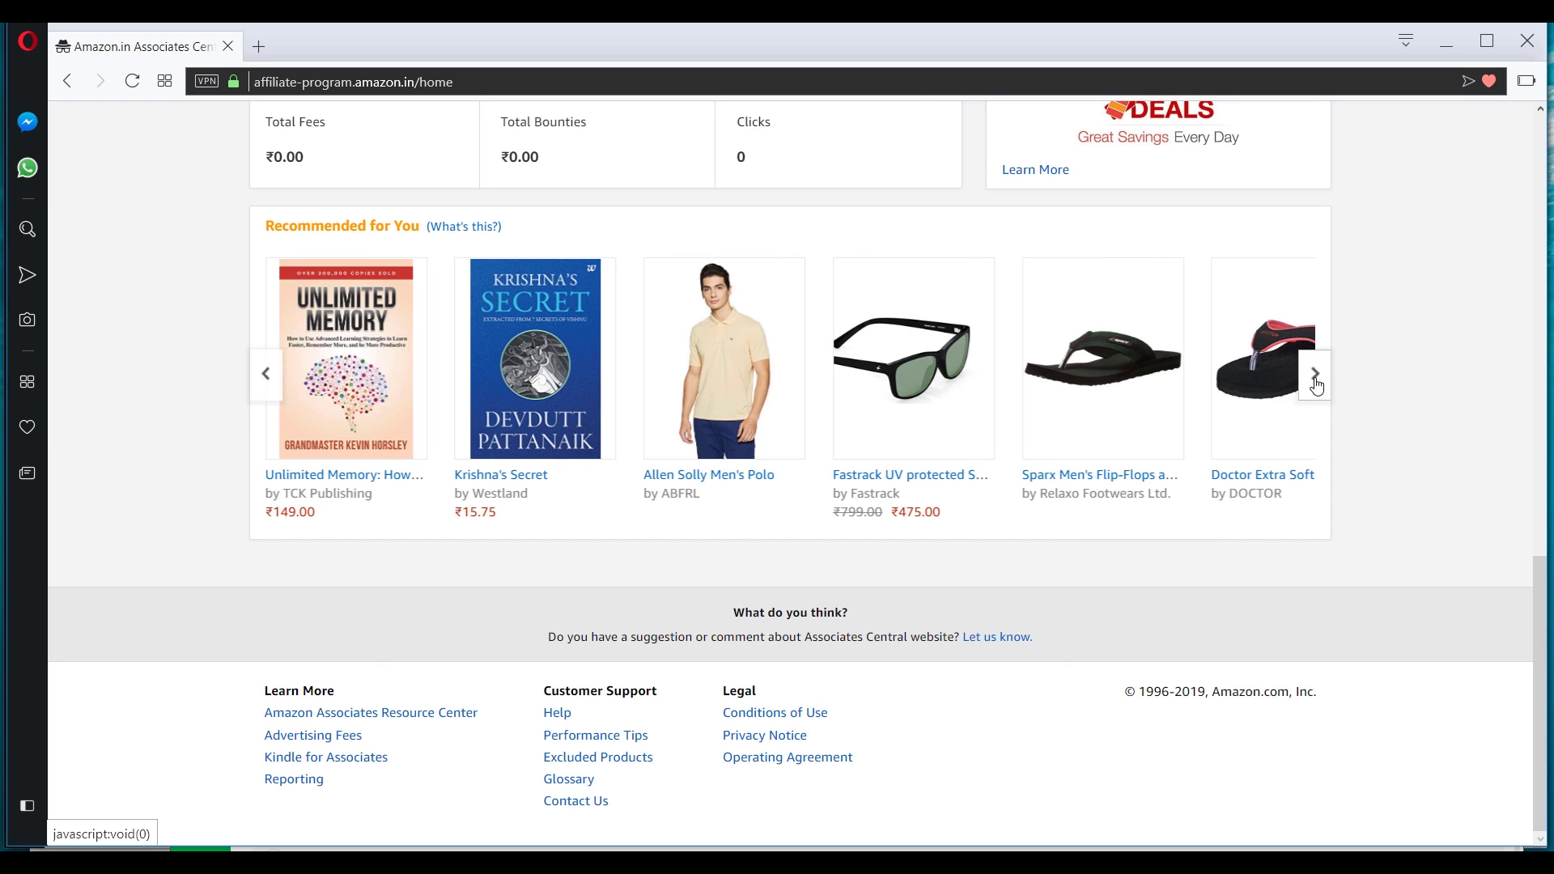
scroll(1314, 382, "up", 7)
scroll(636, 303, "up", 7)
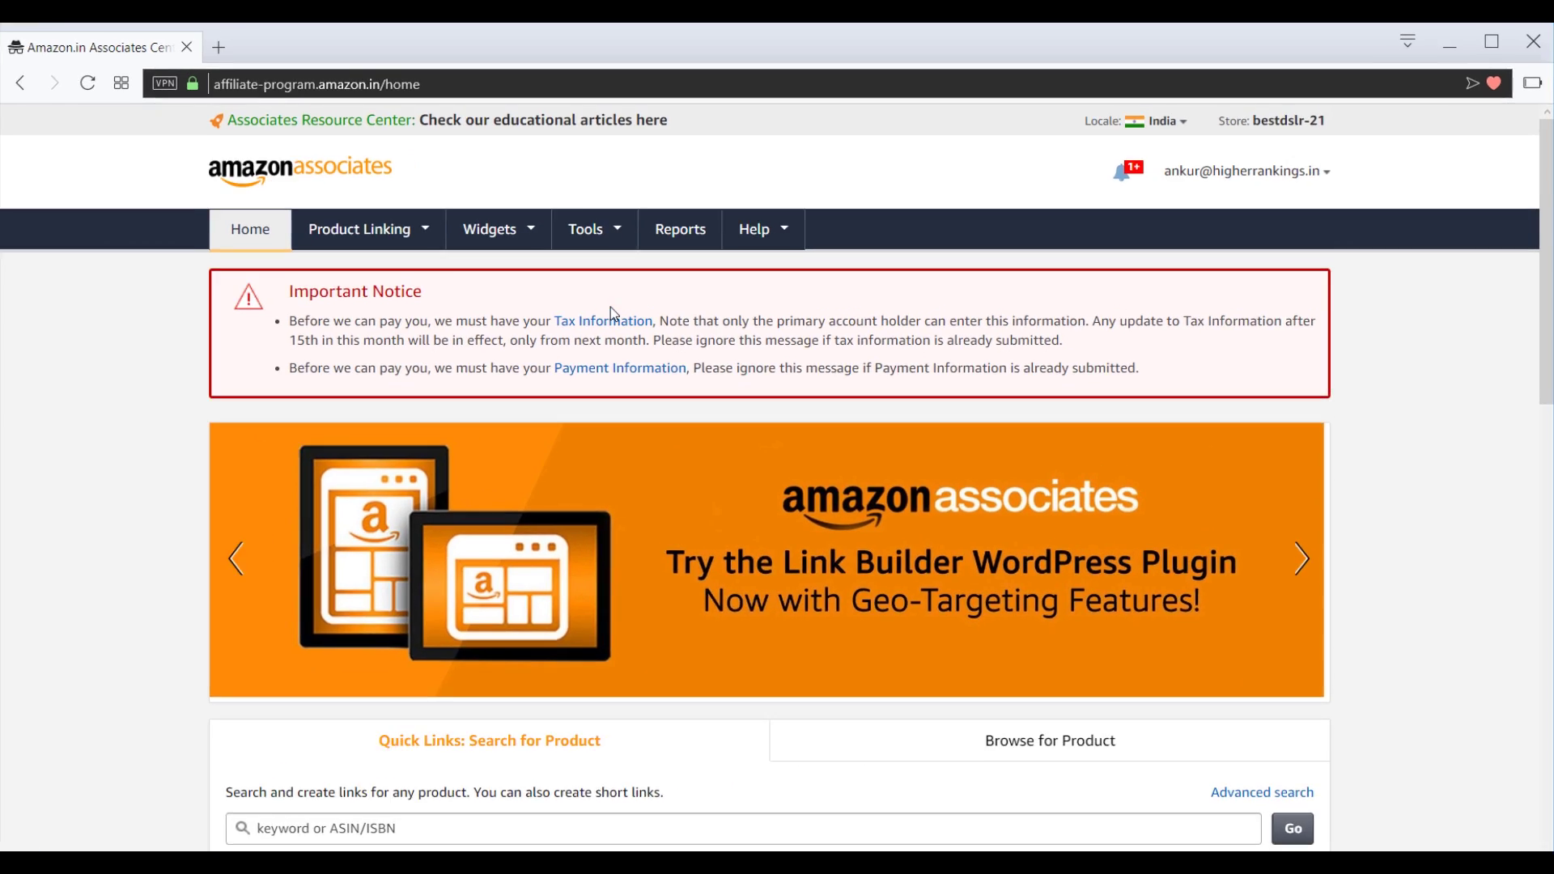
Open Account Settings from the header account menu and scroll to the Incomplete India tax status.
left_click(1293, 175)
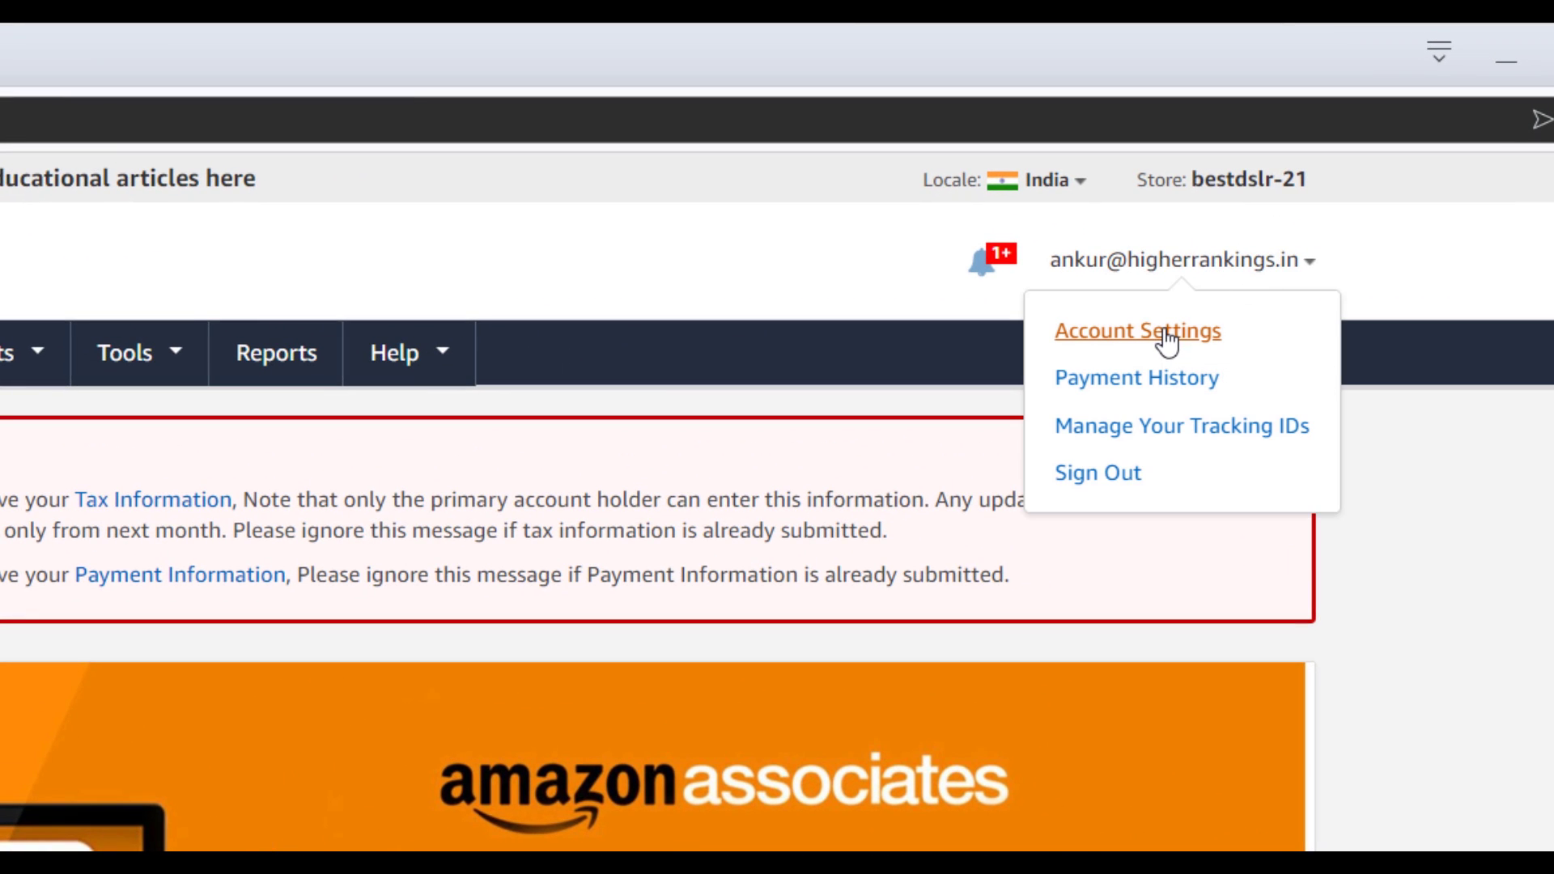
left_click(1167, 336)
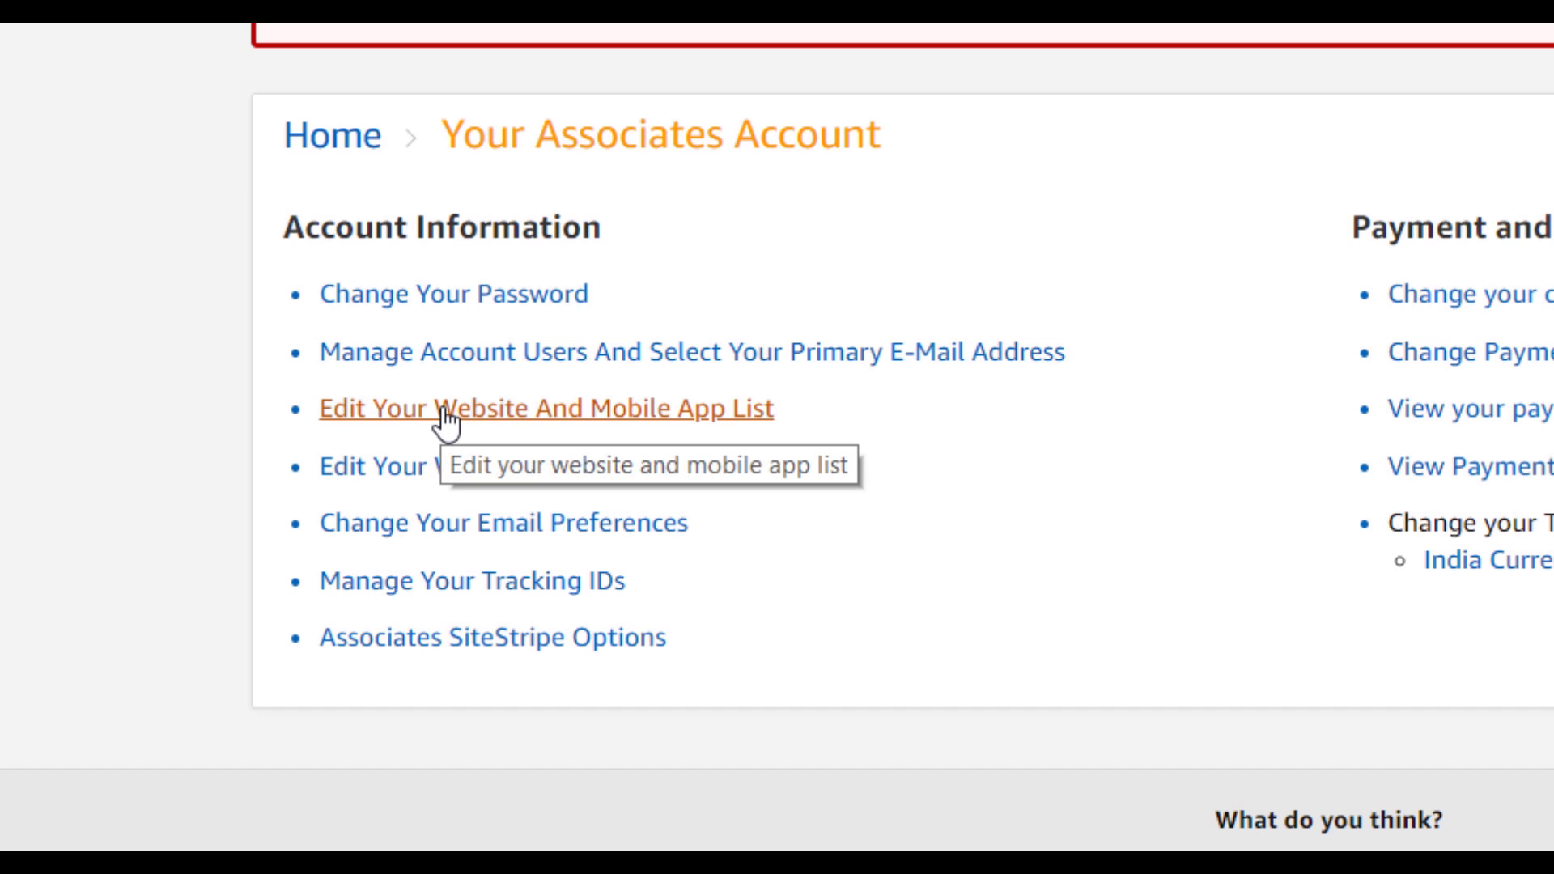
scroll(443, 410, "down", 2)
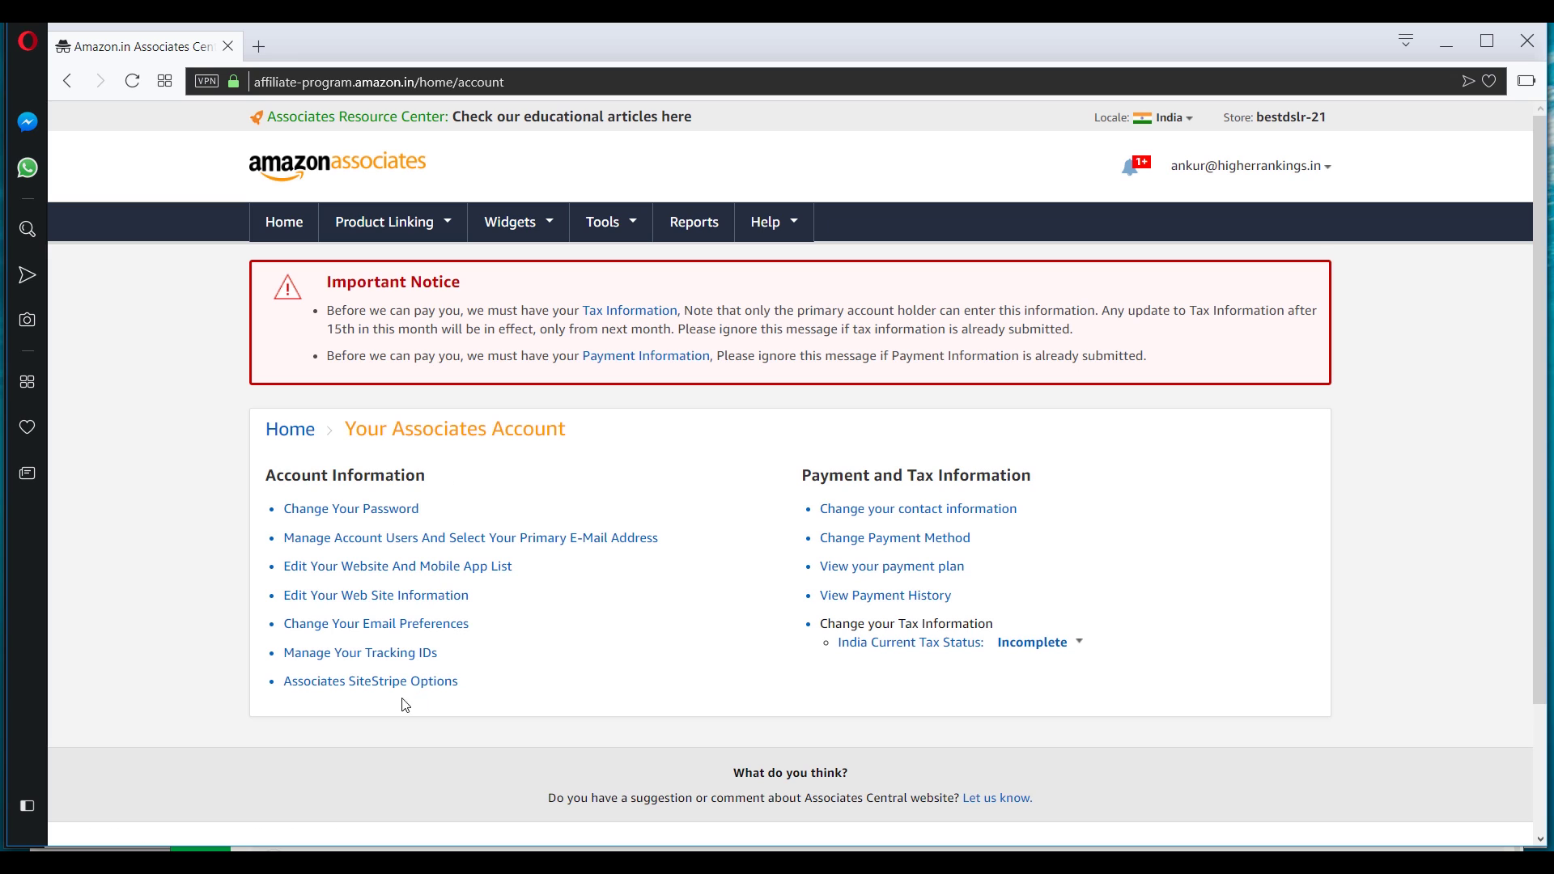
Switch to the other Associates Central window and view its 30-day overview: ₹8,998.93 fees, 4,931 clicks, 158 items.
mouse_move(520, 863)
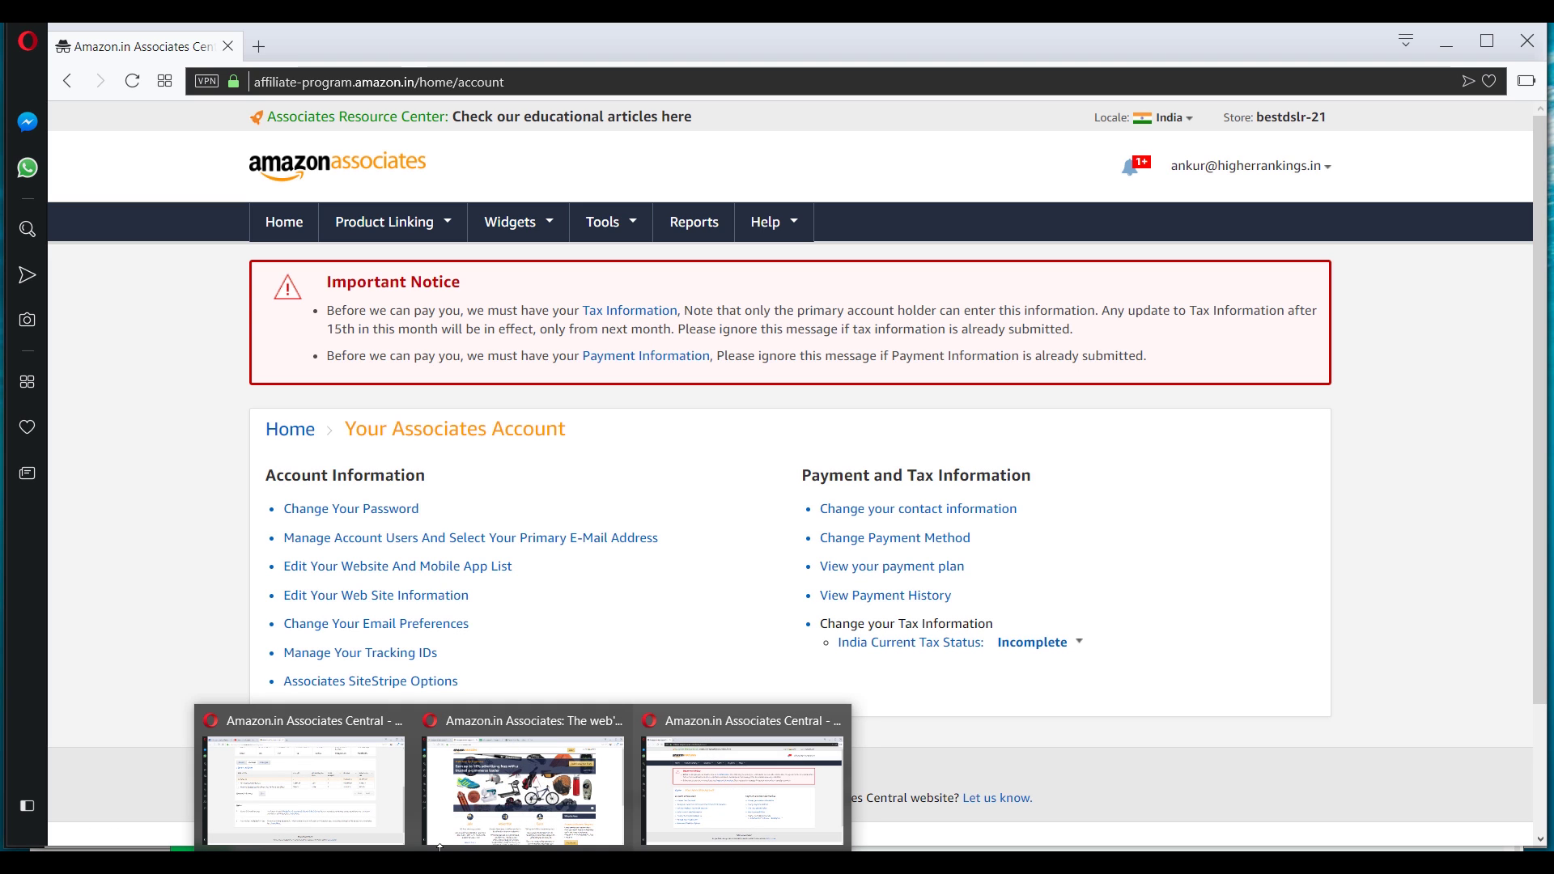
left_click(305, 795)
scroll(734, 398, "down", 3)
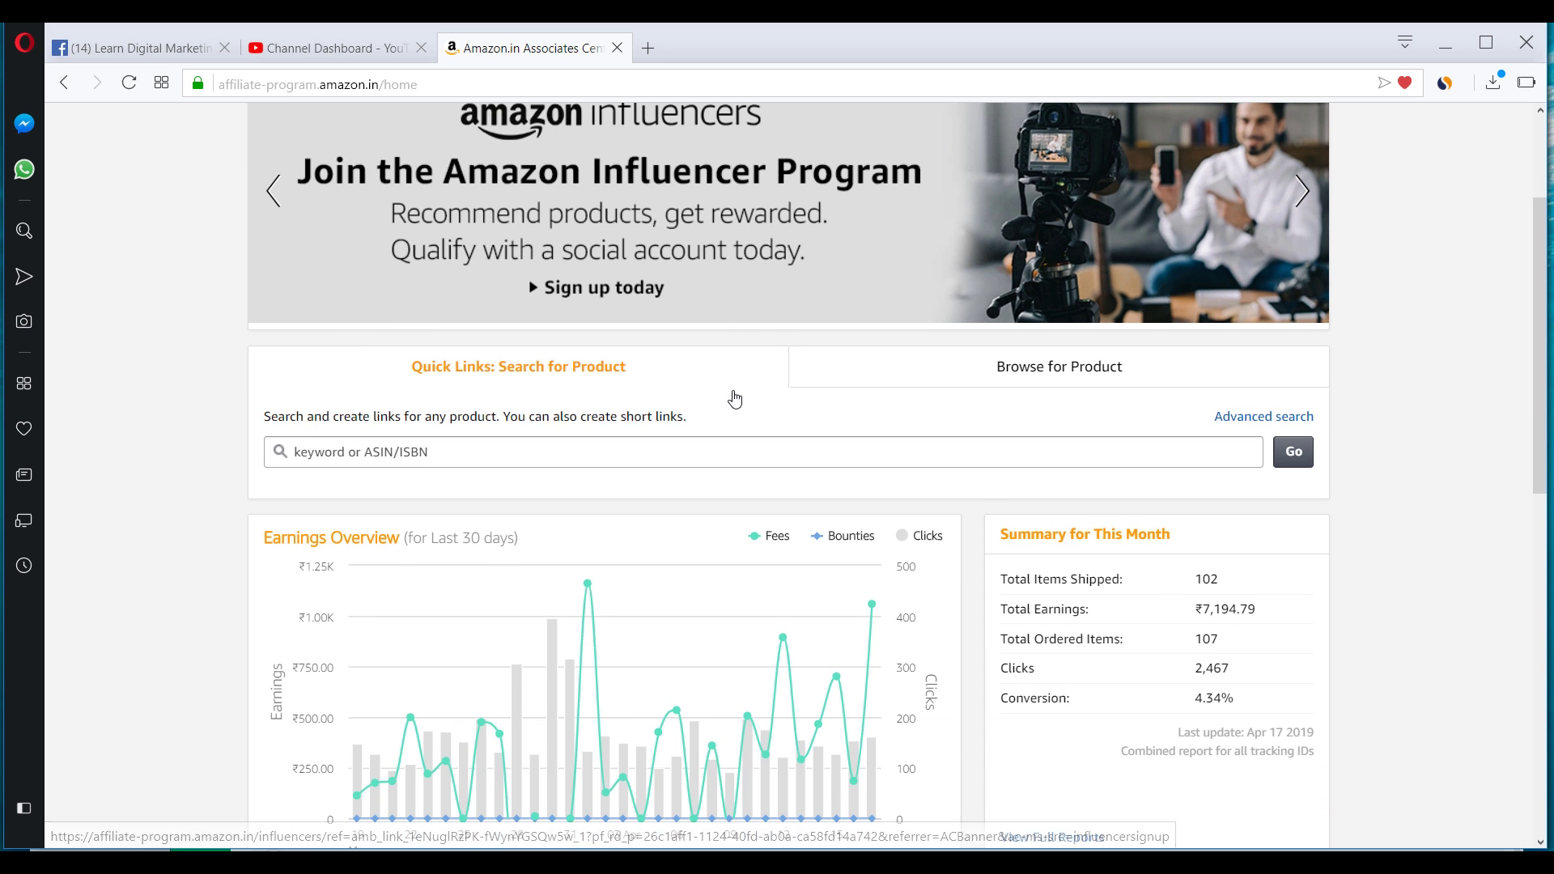
scroll(712, 436, "down", 2)
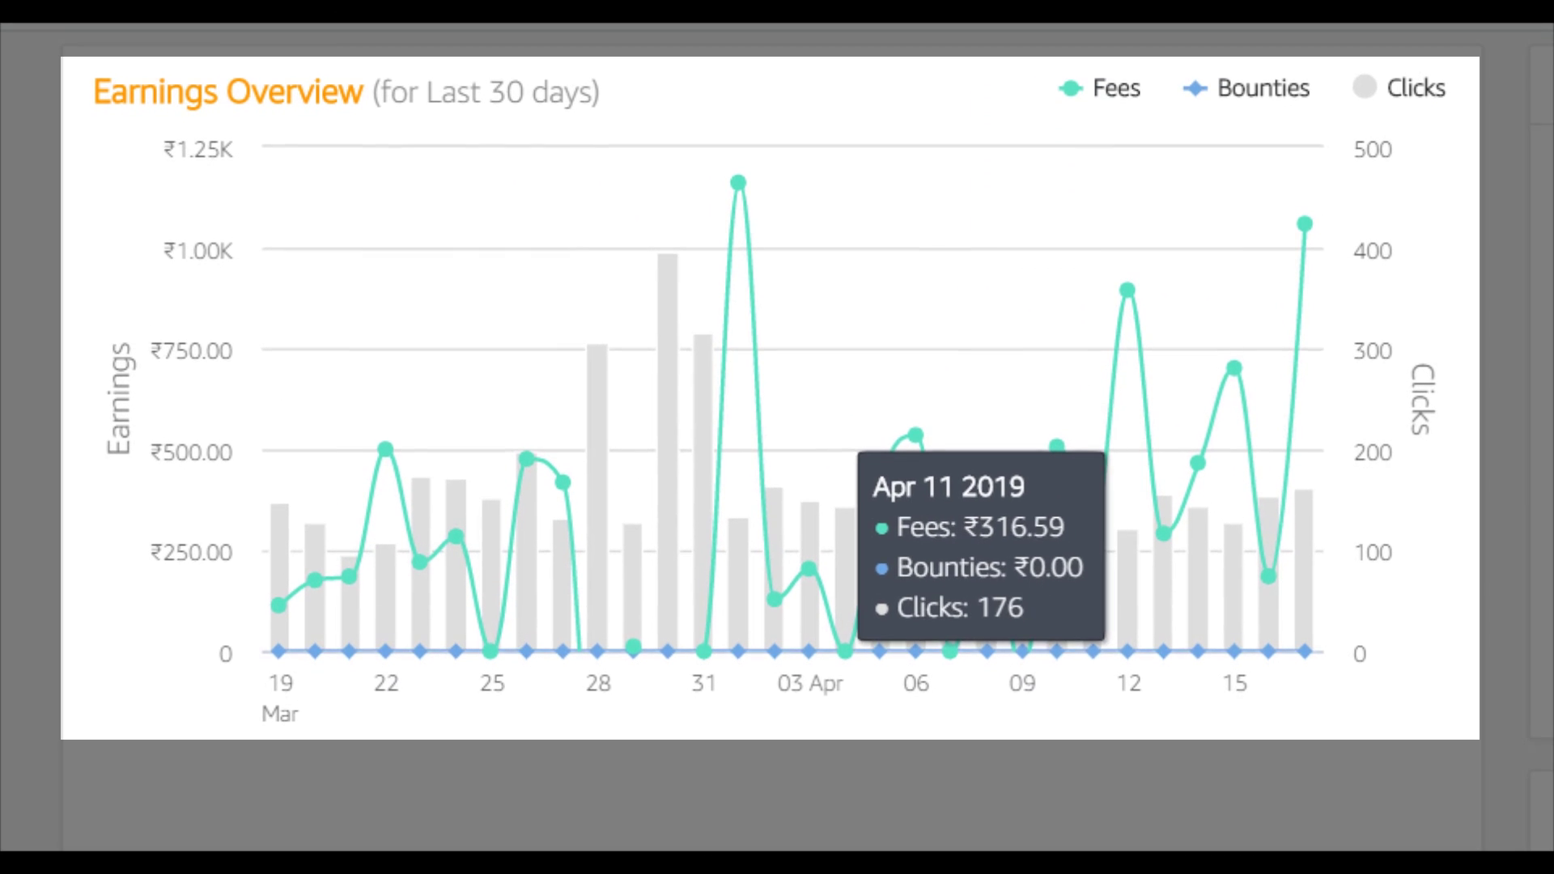
scroll(777, 405, "down", 1)
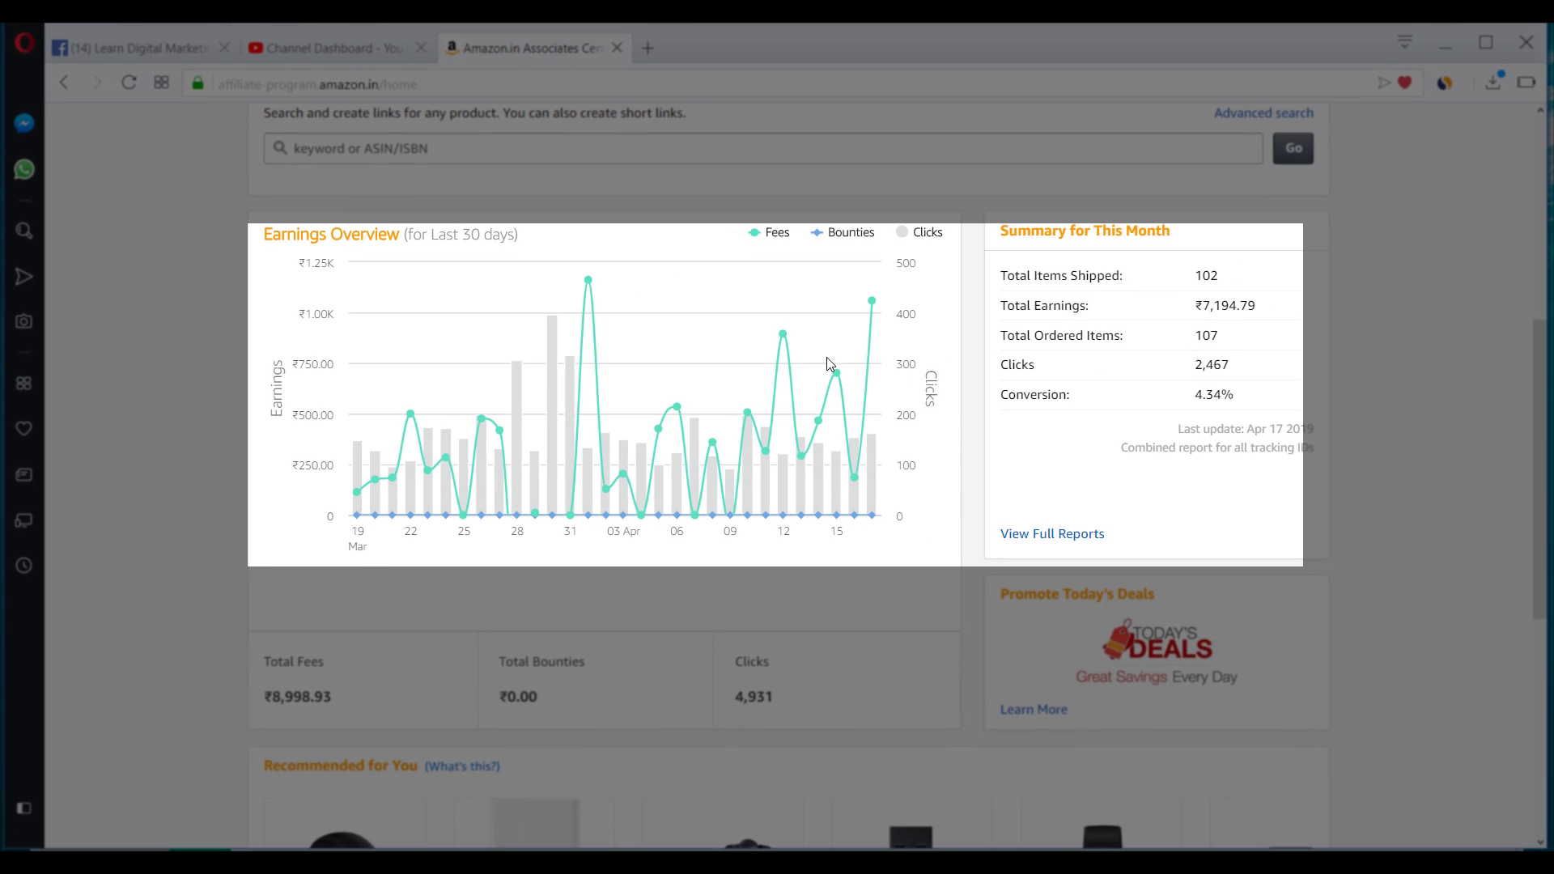
mouse_move(880, 479)
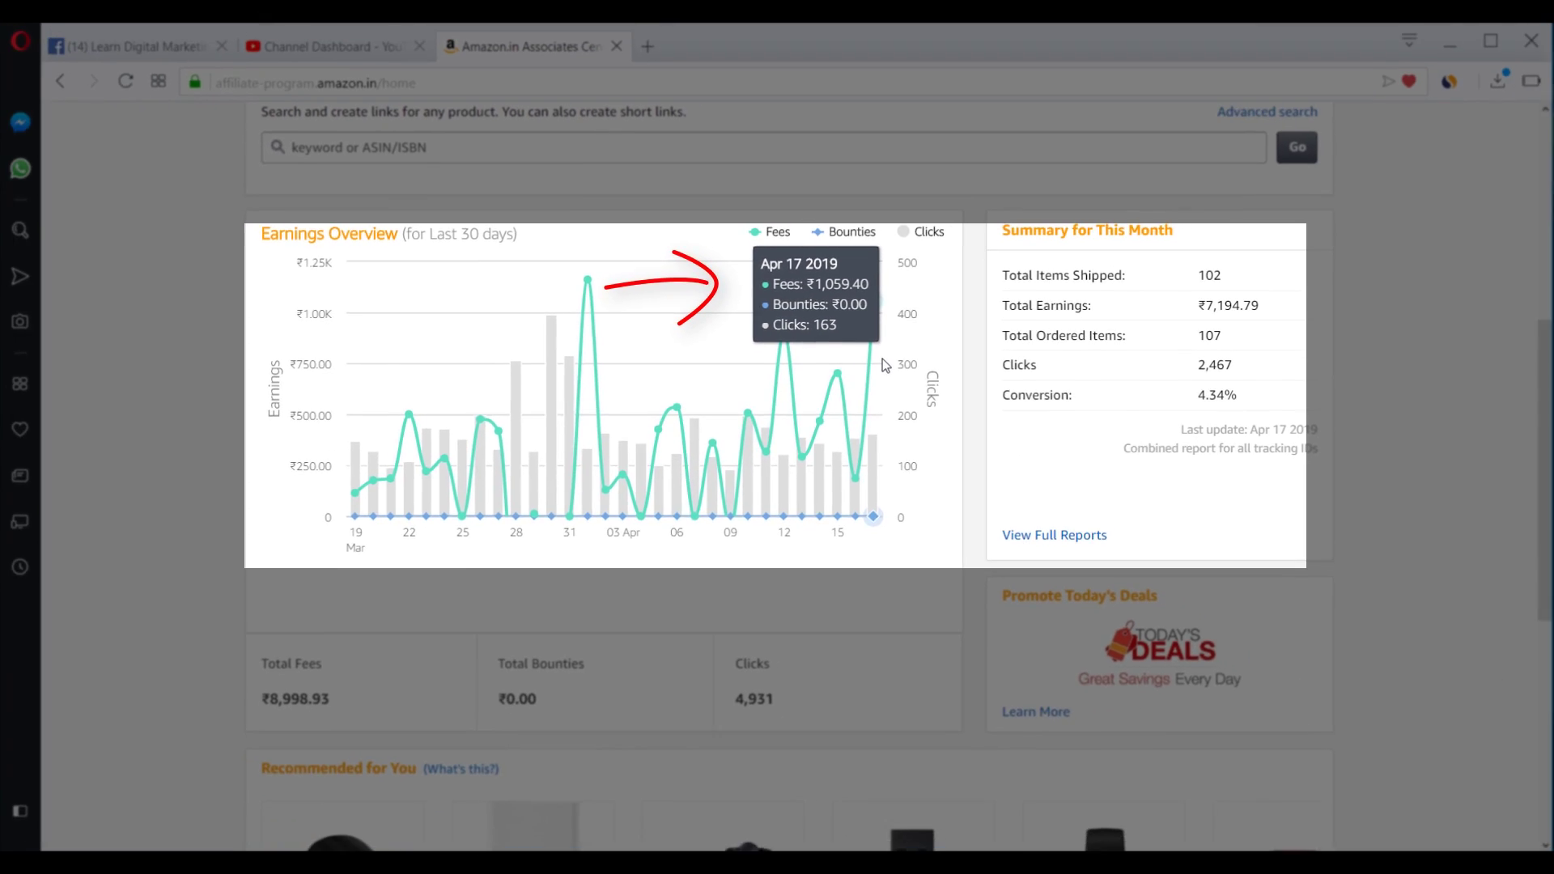
scroll(923, 497, "up", 3)
scroll(922, 497, "up", 3)
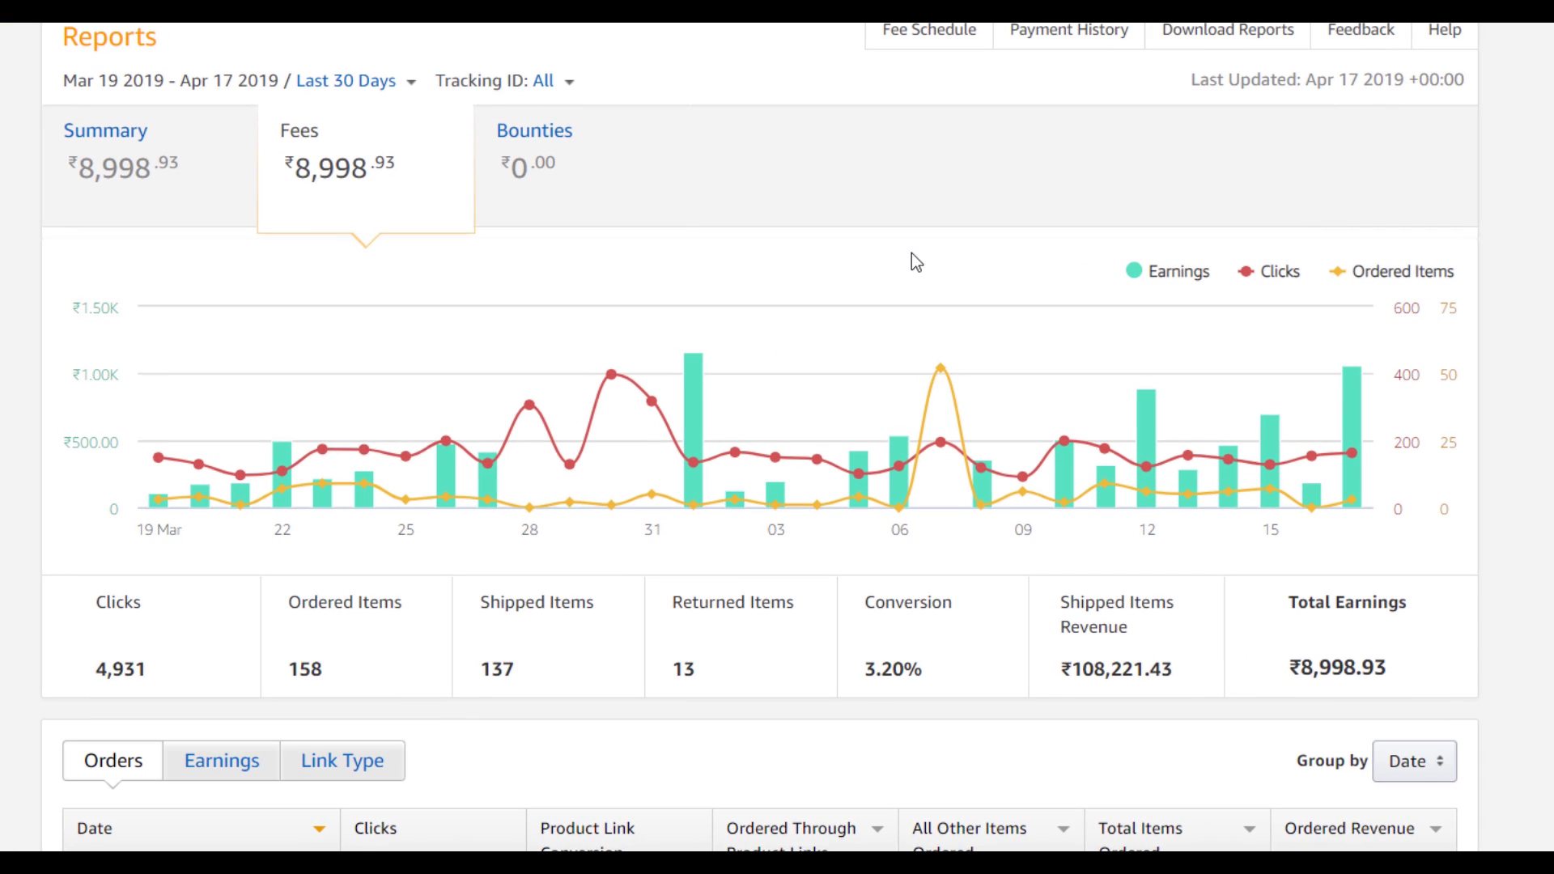
Scroll through the last-30-days Orders report table.
scroll(912, 252, "down", 6)
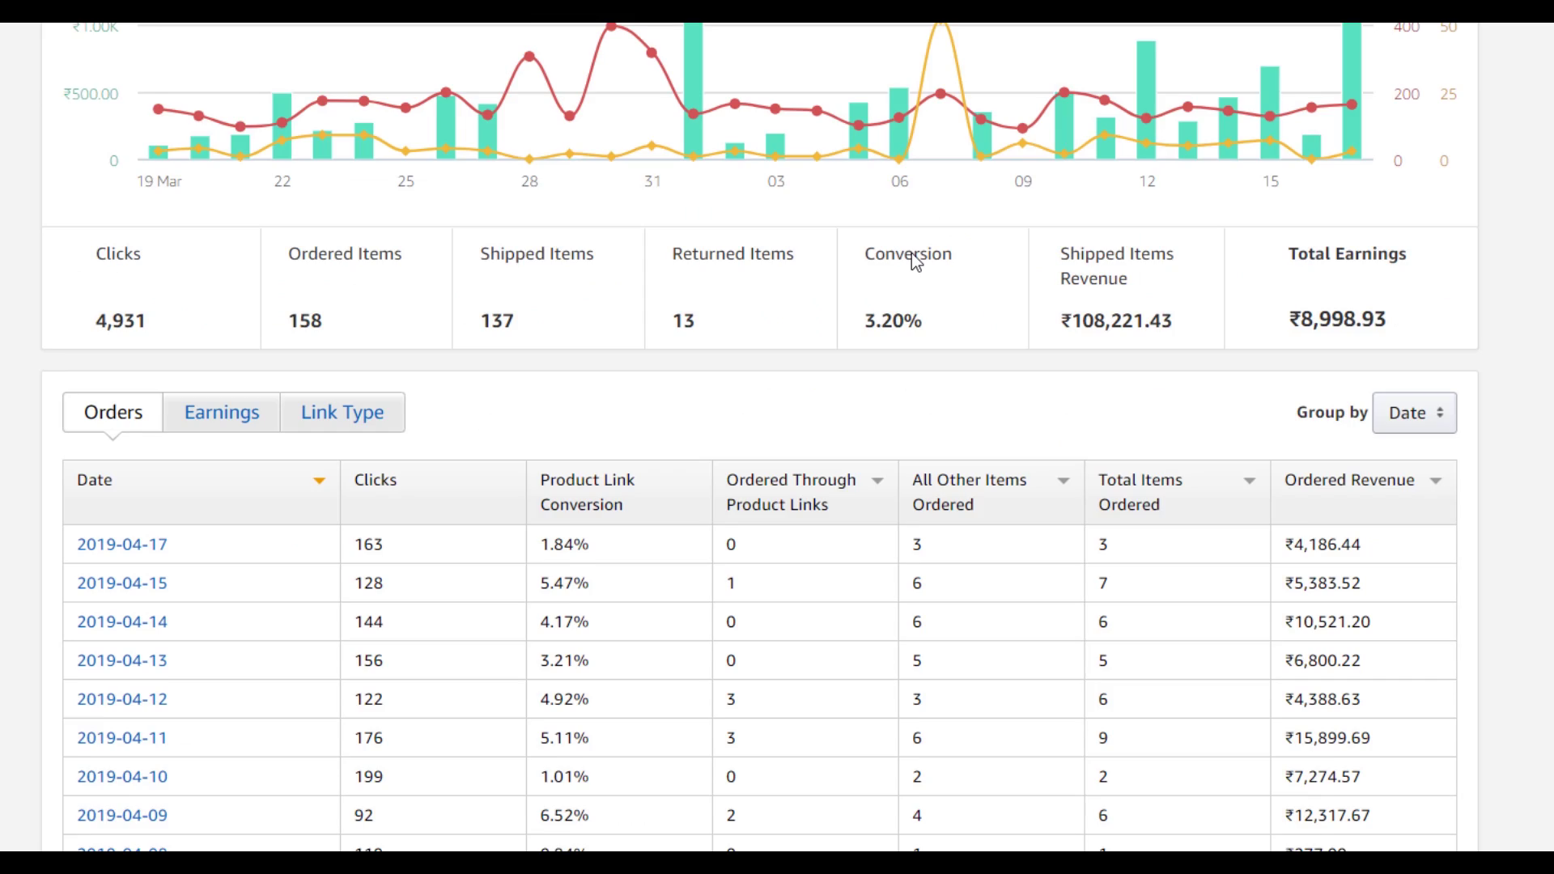
scroll(202, 559, "down", 3)
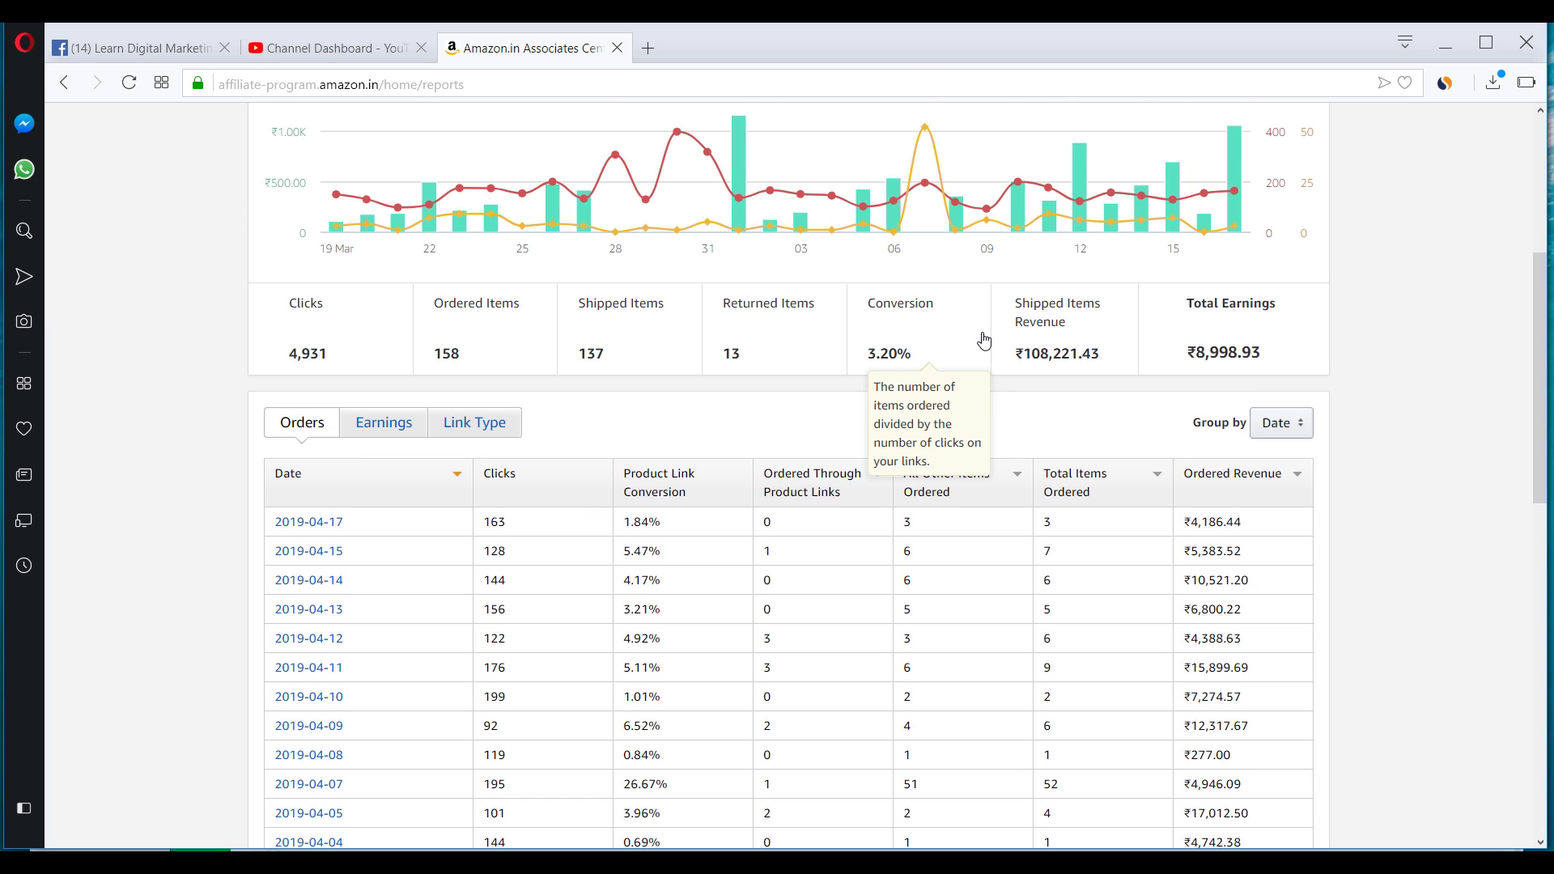
scroll(981, 340, "down", 2)
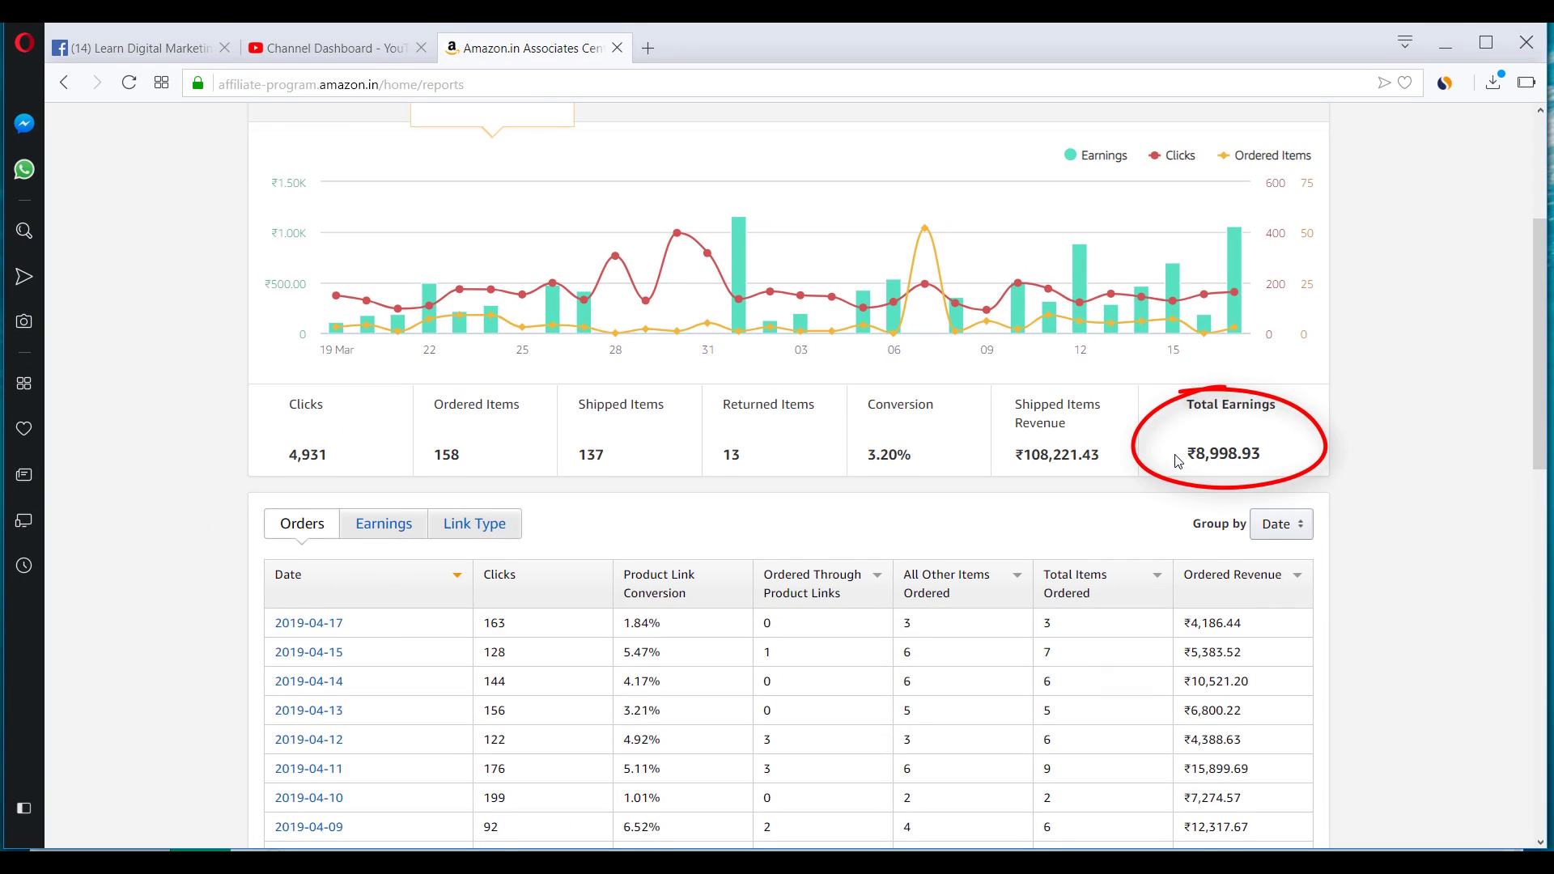
scroll(1178, 461, "down", 1)
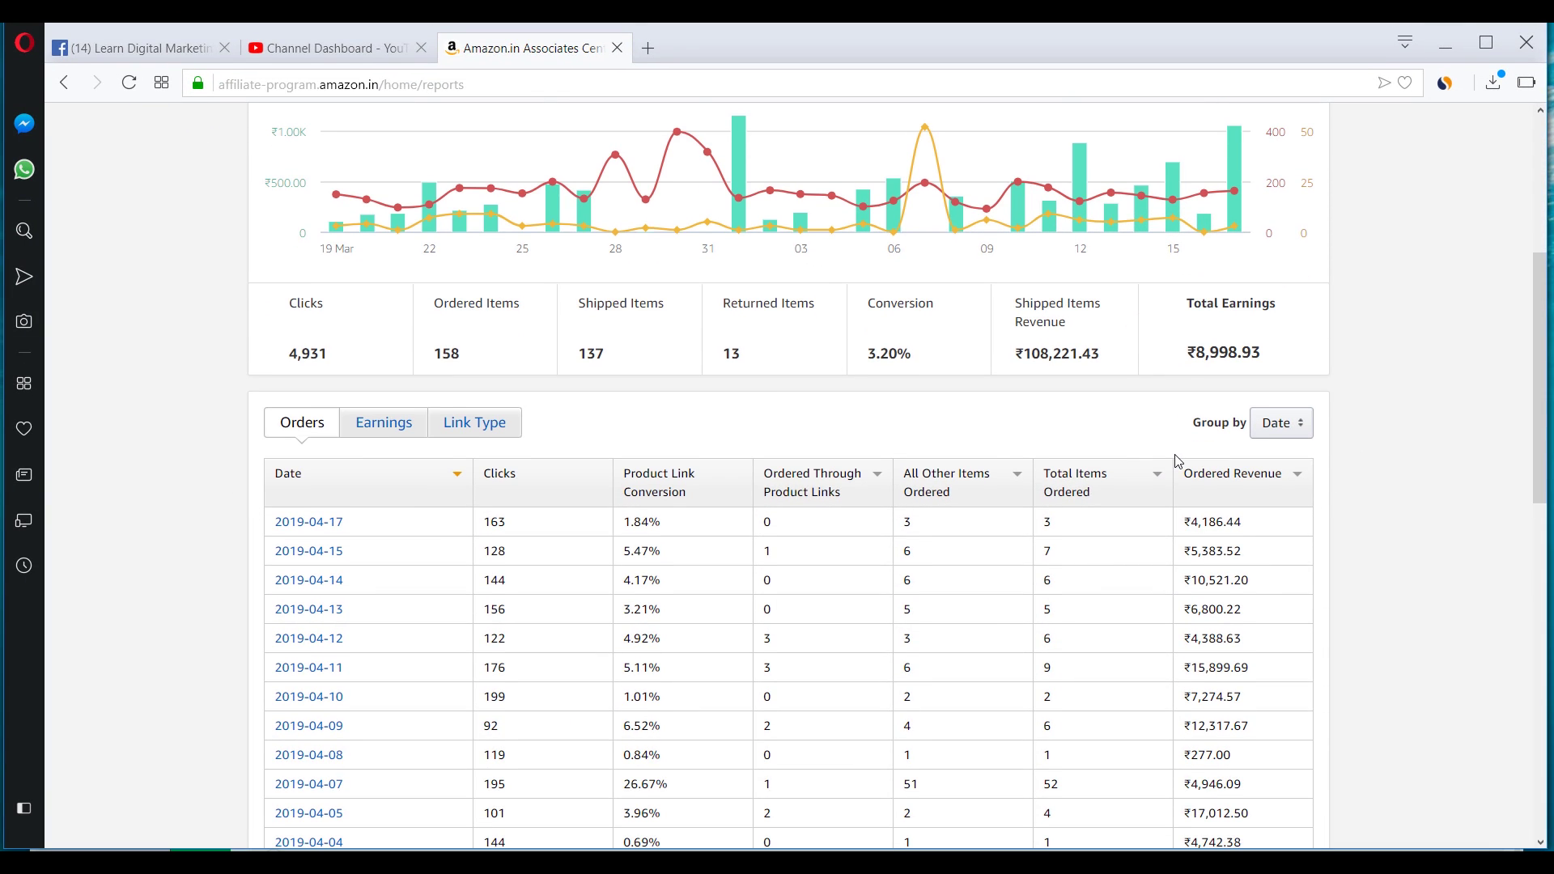
scroll(1177, 462, "down", 2)
scroll(1256, 410, "up", 2)
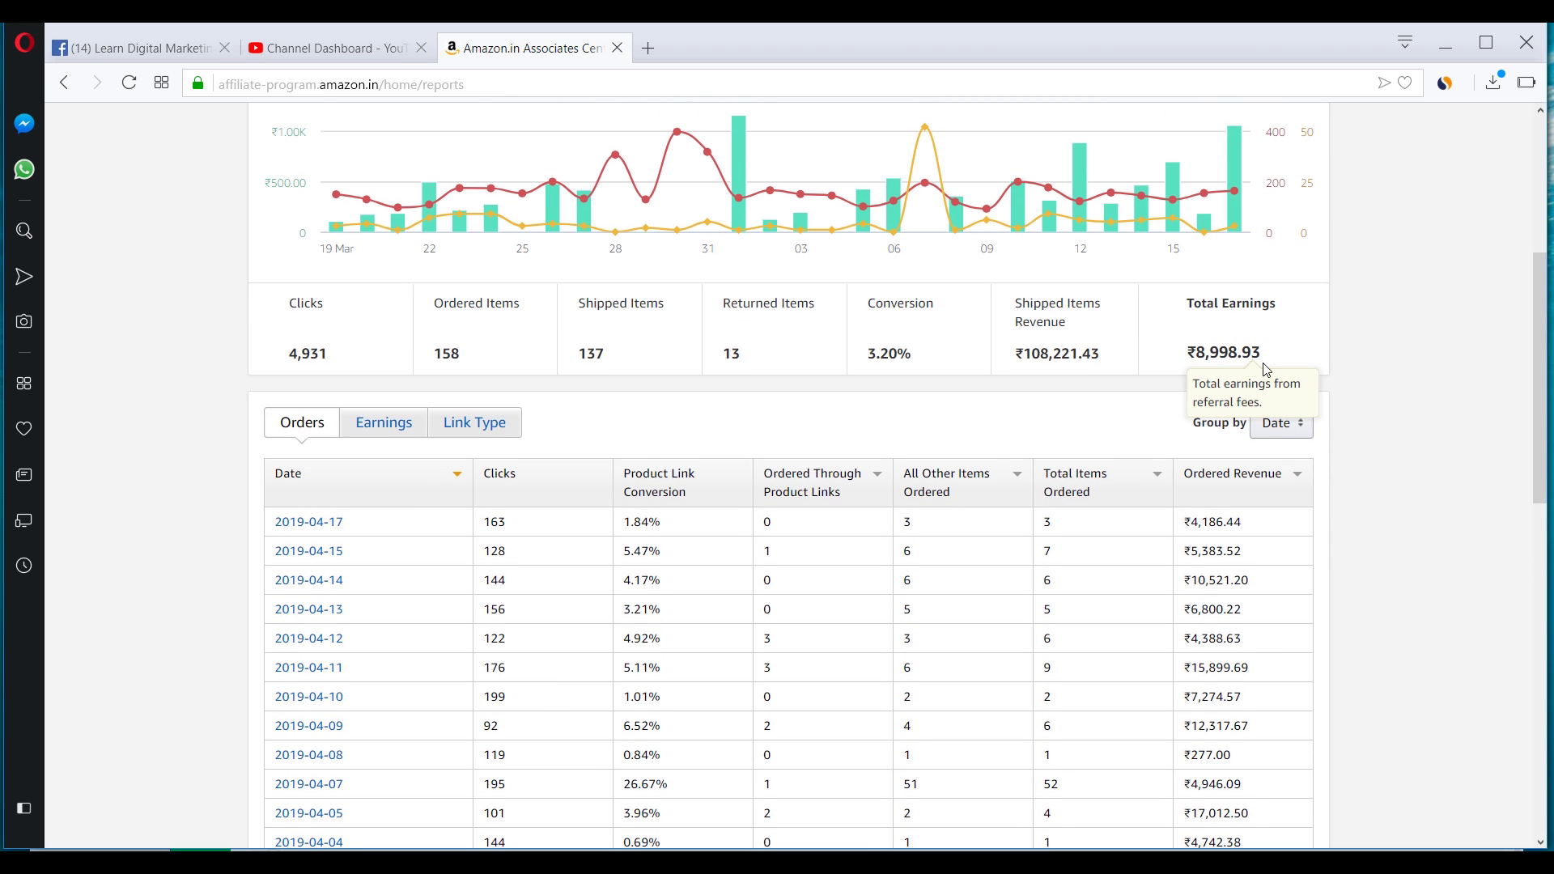
scroll(1266, 382, "up", 1)
scroll(1222, 388, "down", 1)
Show the daily Earnings breakdown in the report table and check the available date ranges.
left_click(384, 440)
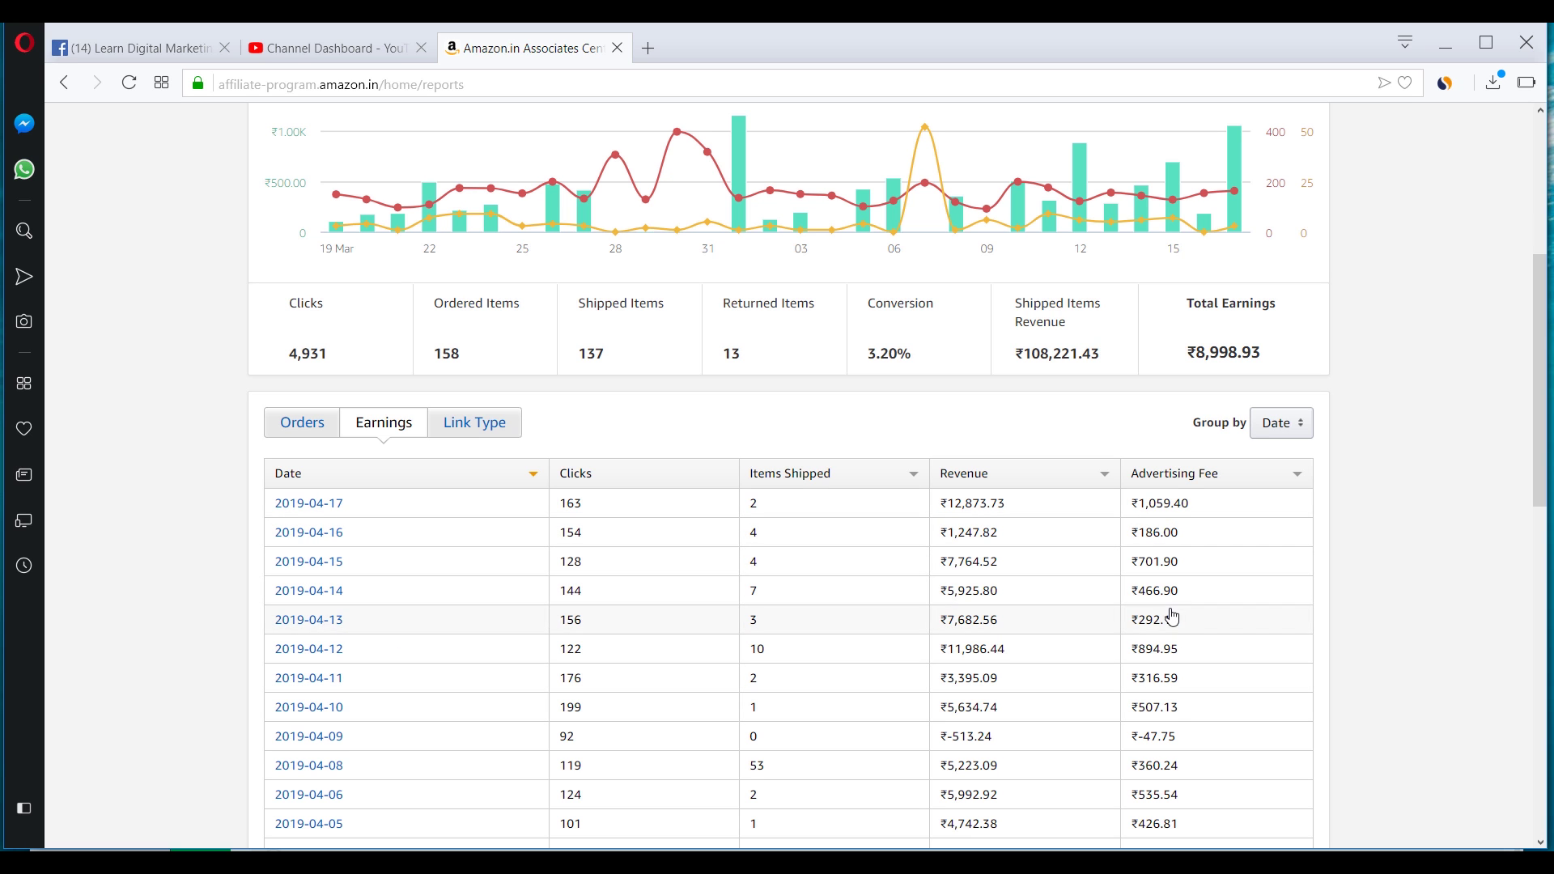
scroll(1188, 597, "up", 4)
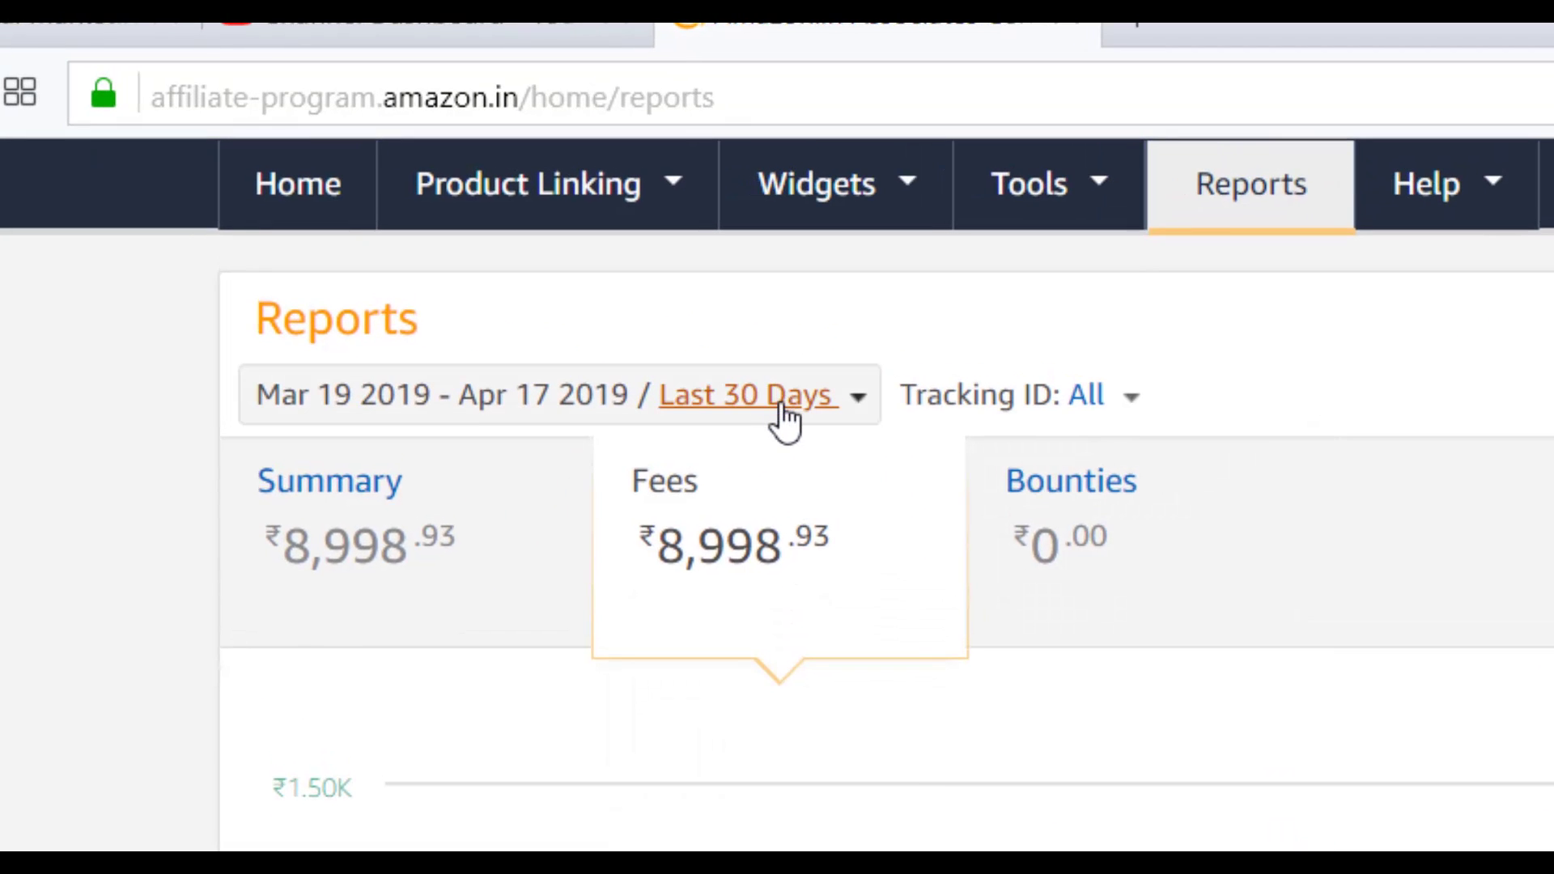
left_click(697, 338)
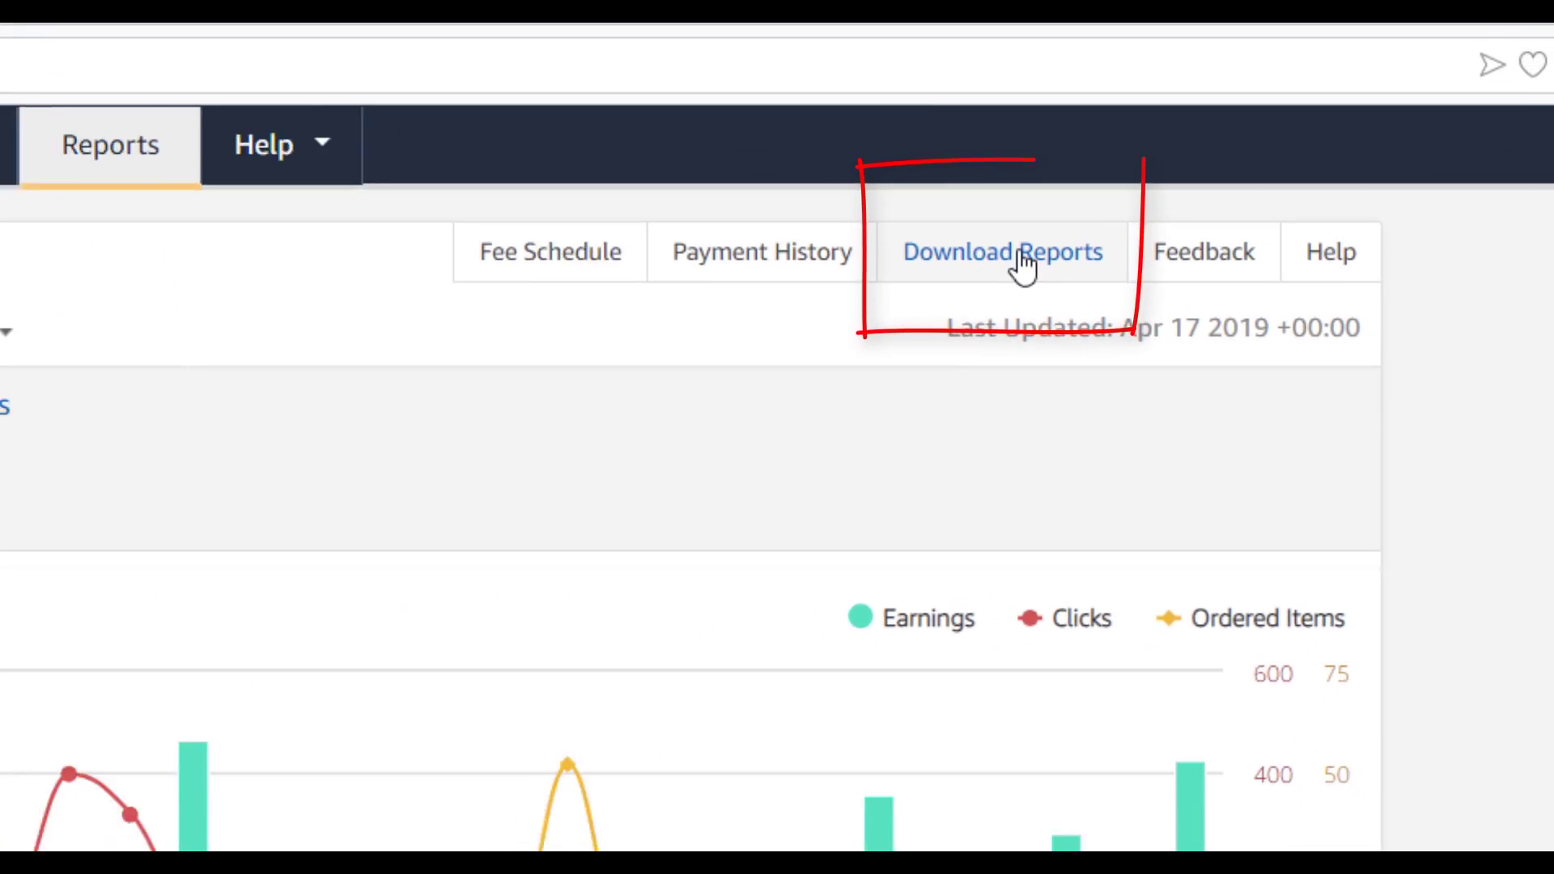
scroll(890, 639, "down", 4)
scroll(817, 580, "down", 7)
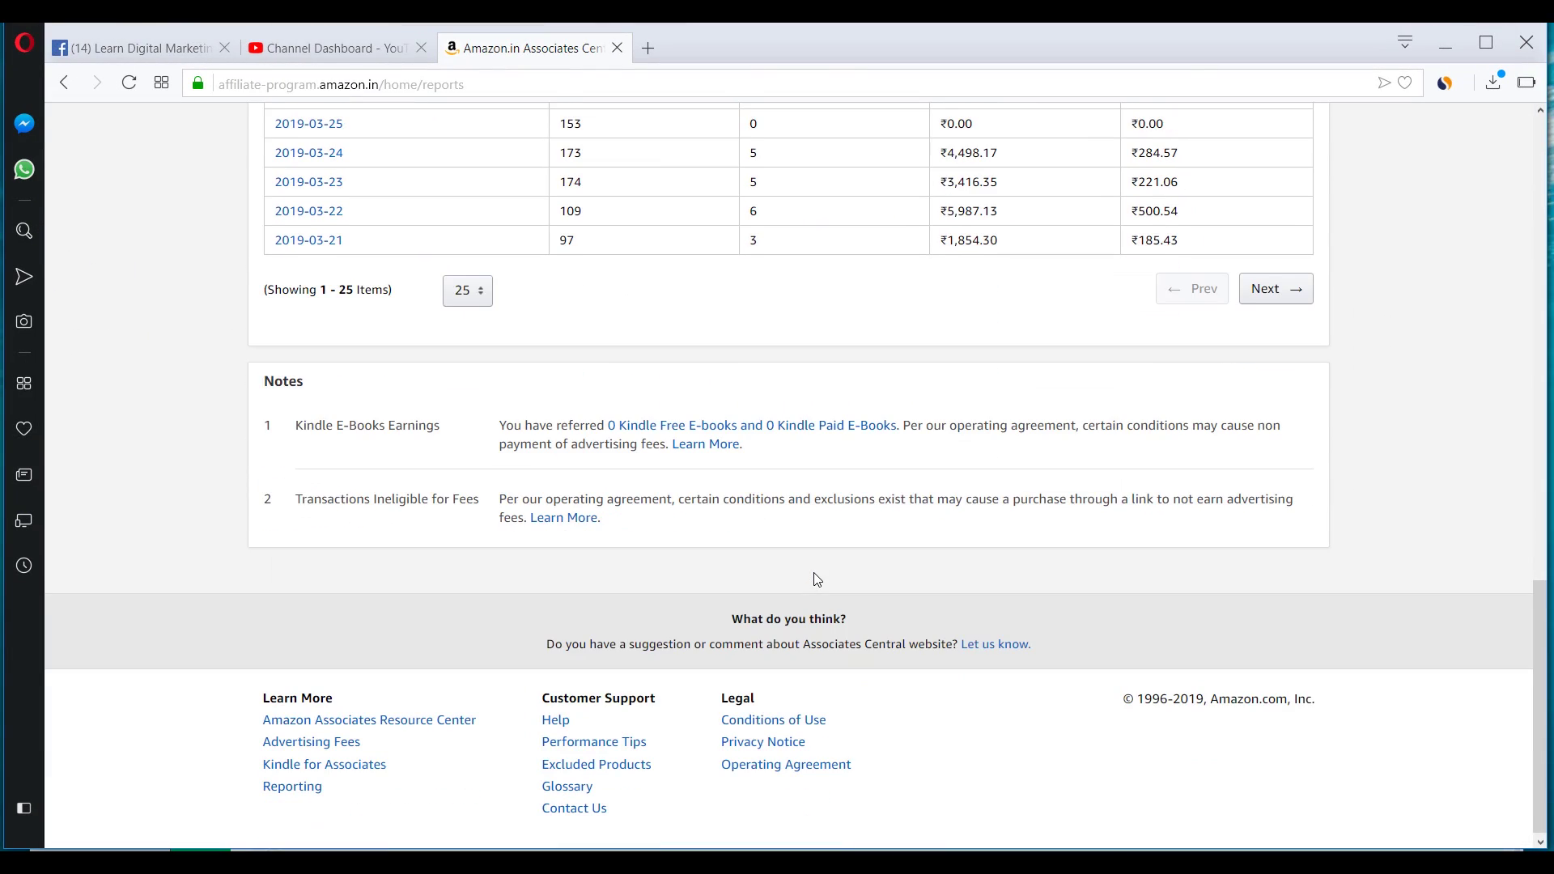
scroll(815, 579, "up", 4)
scroll(813, 572, "up", 1)
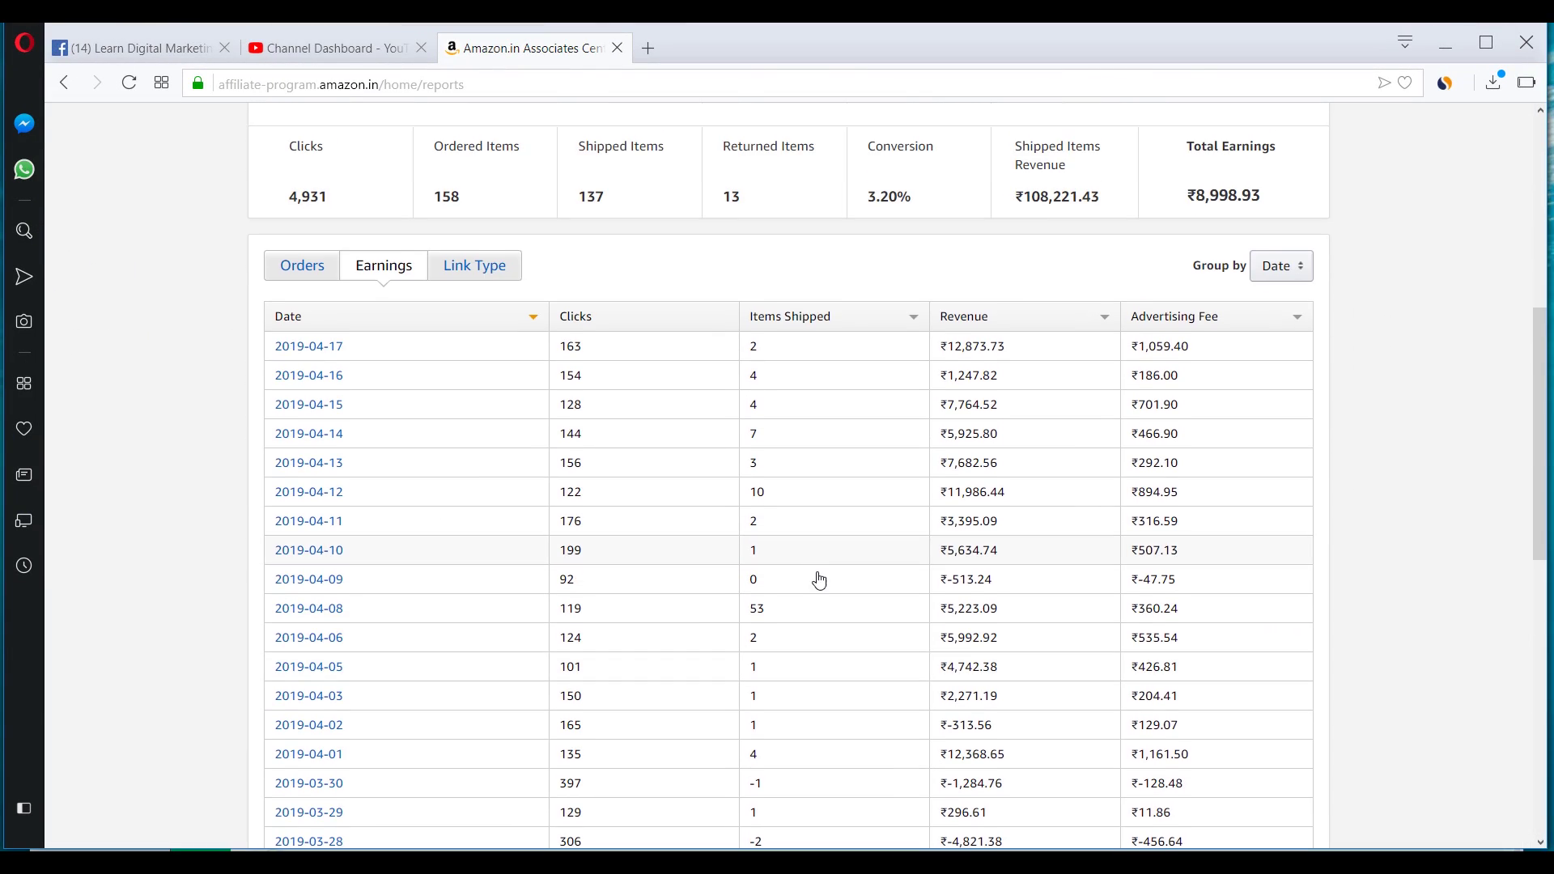
scroll(809, 457, "up", 3)
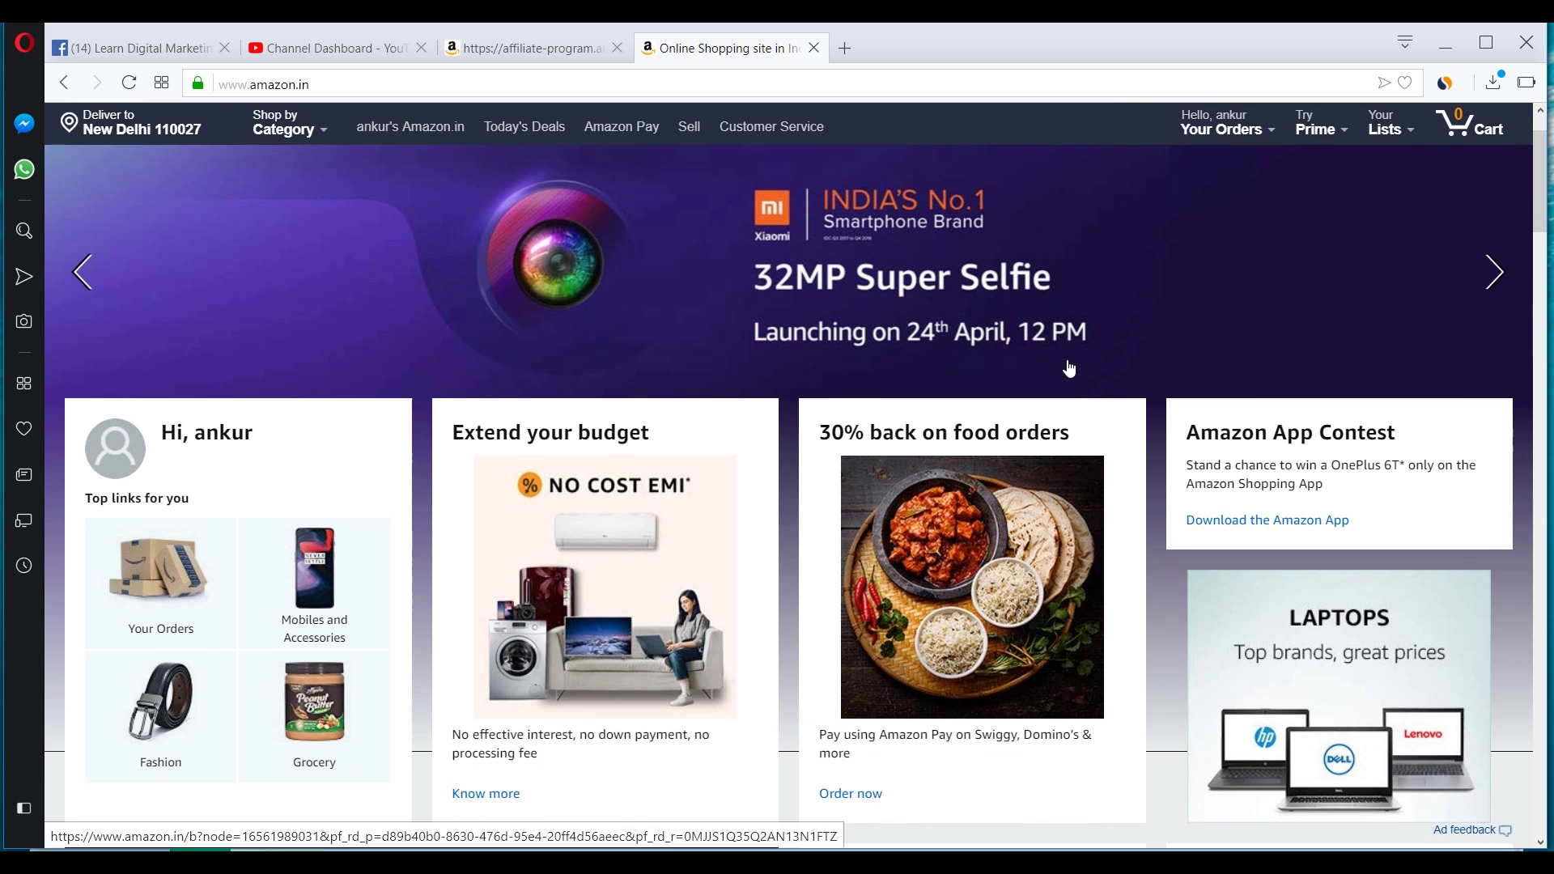
Scroll the Amazon.in home page down to the Today's Deals row with the ₹37,999.00 phone.
scroll(1069, 368, "up", 3)
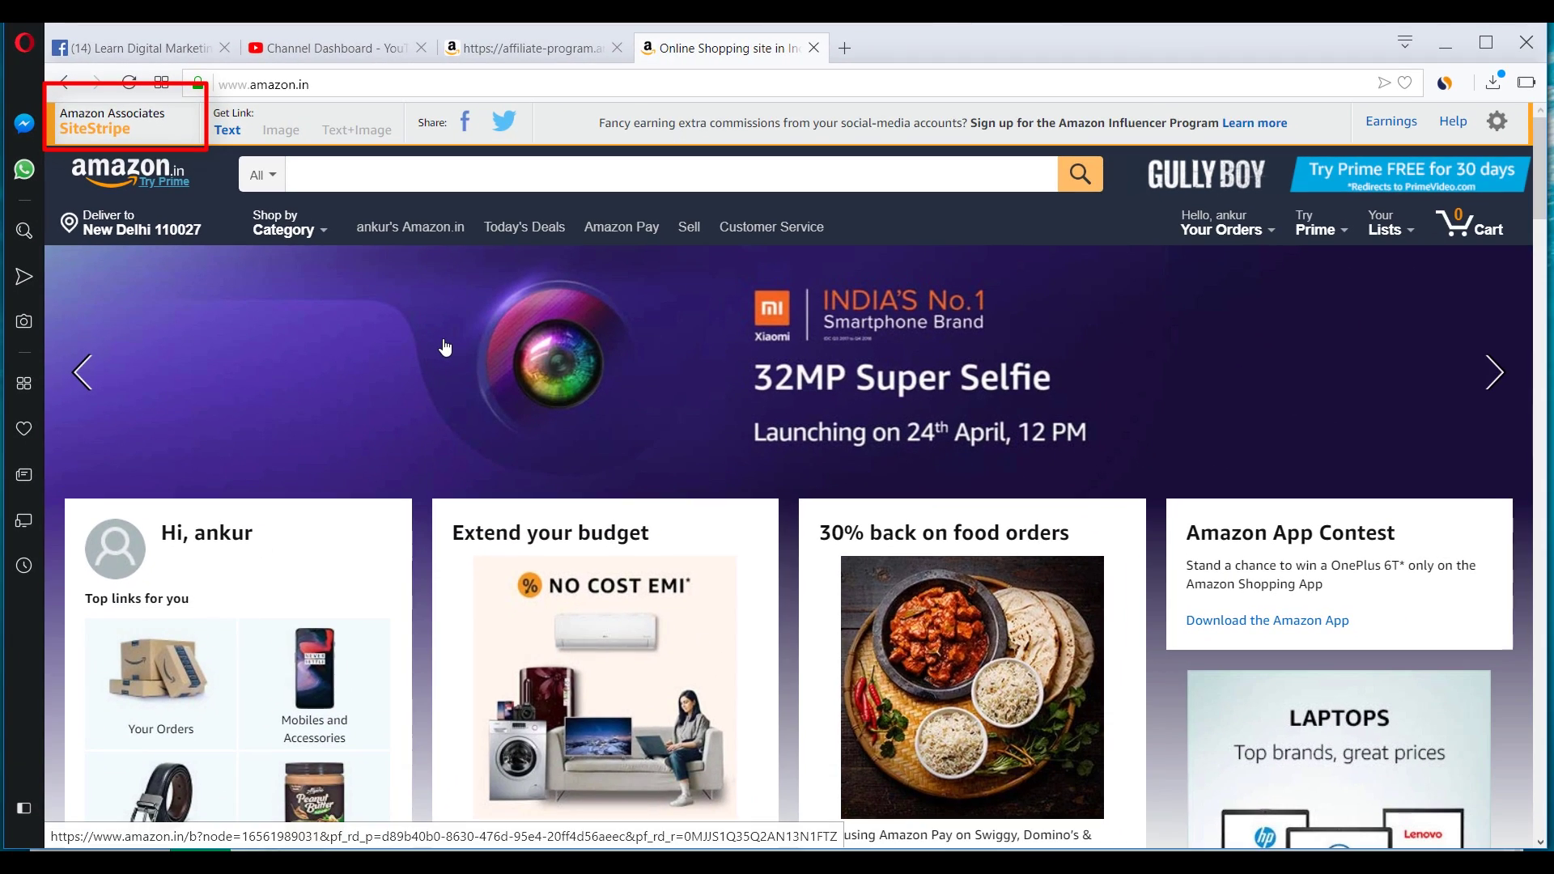
scroll(309, 396, "down", 10)
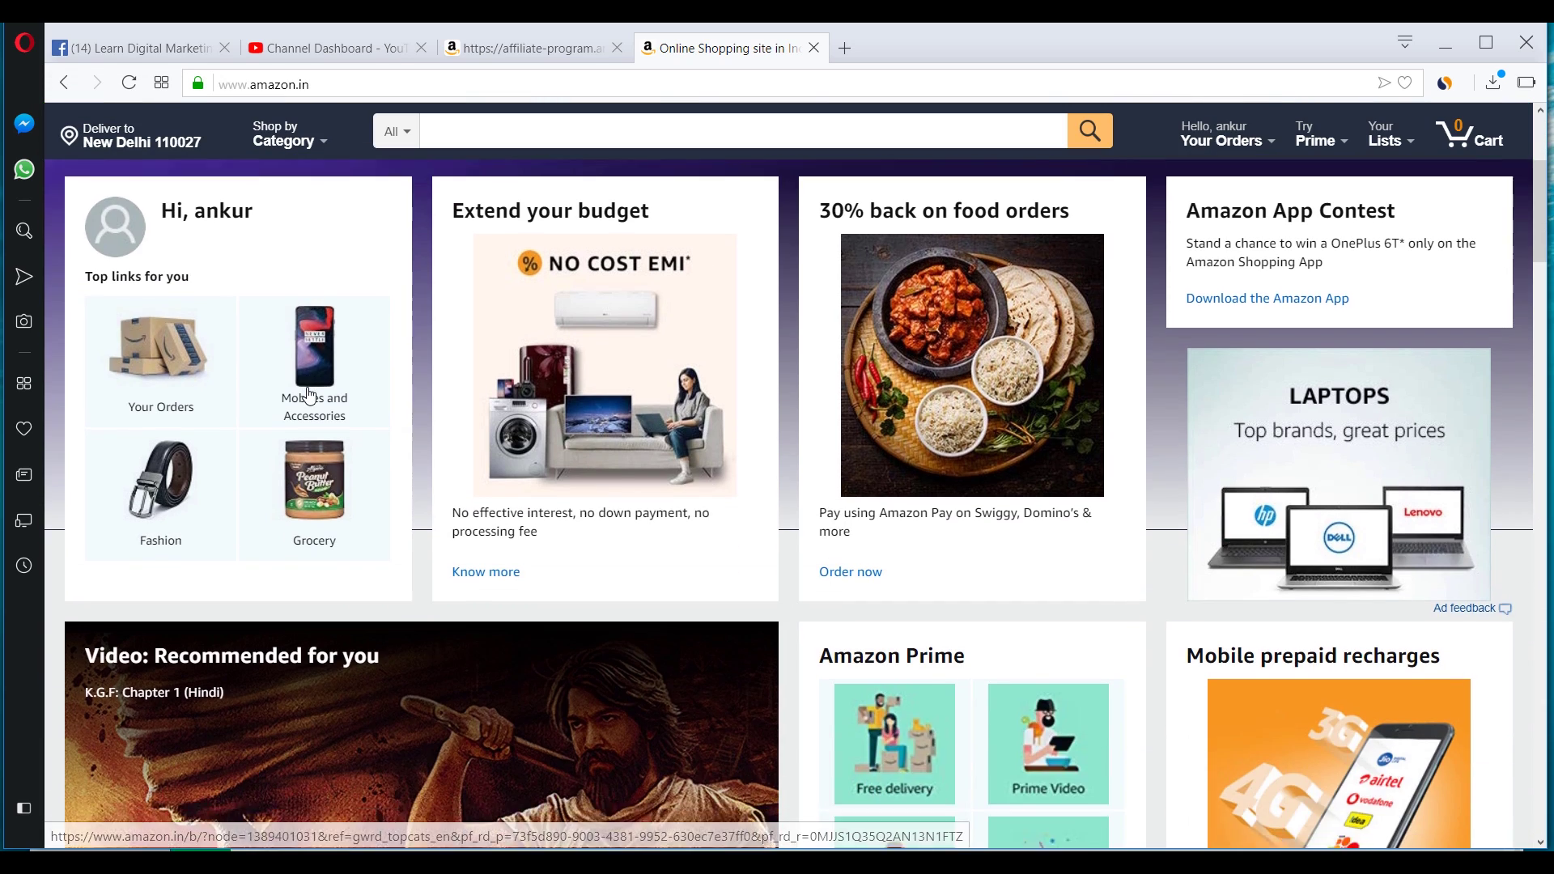
scroll(320, 437, "up", 5)
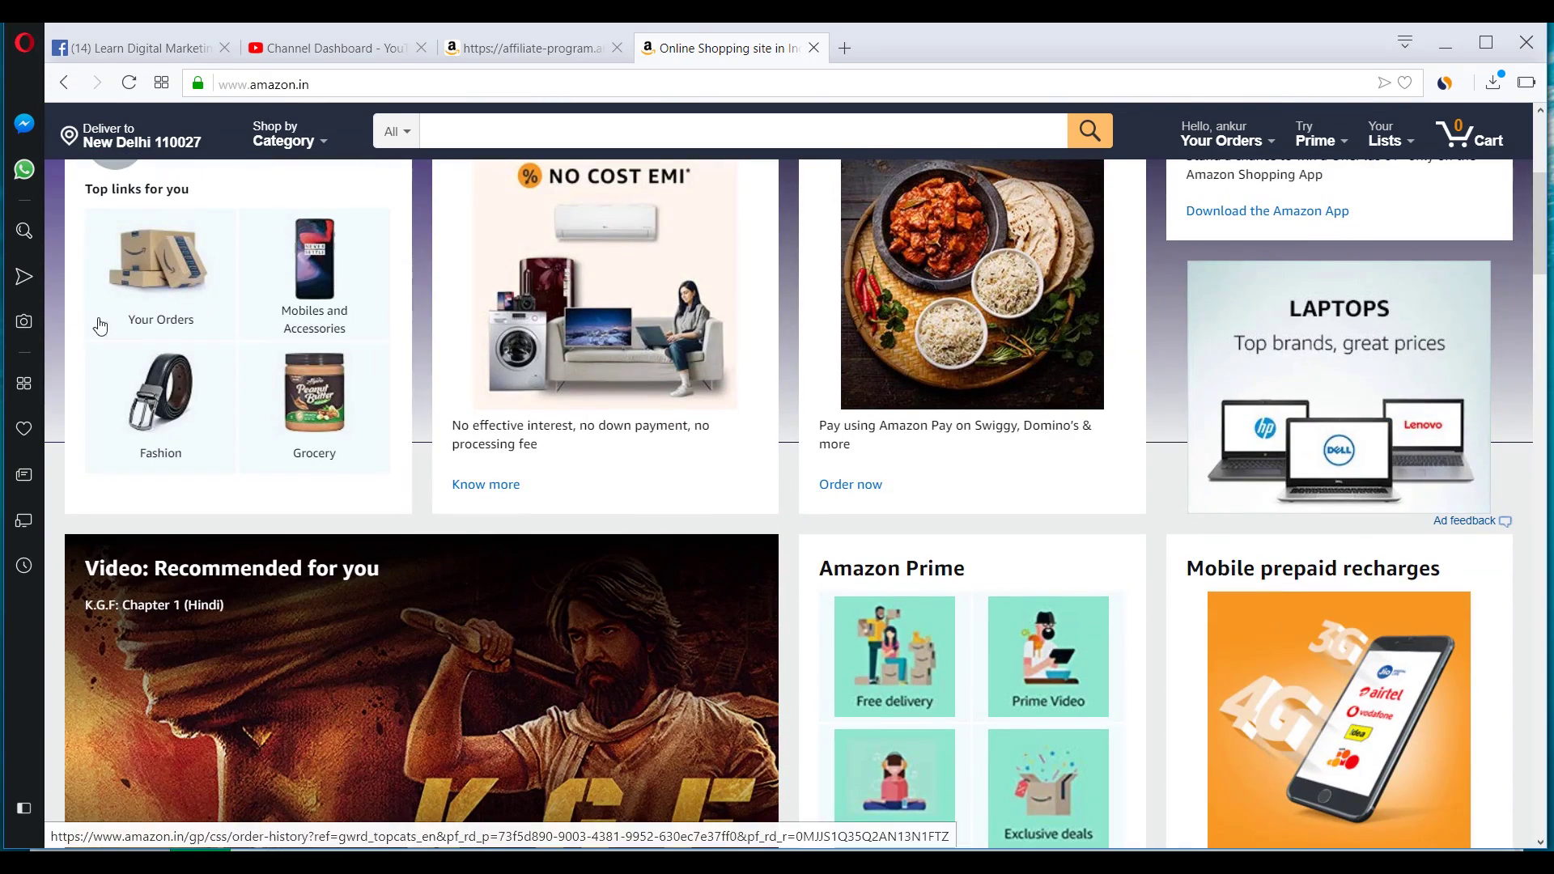
scroll(305, 483, "down", 10)
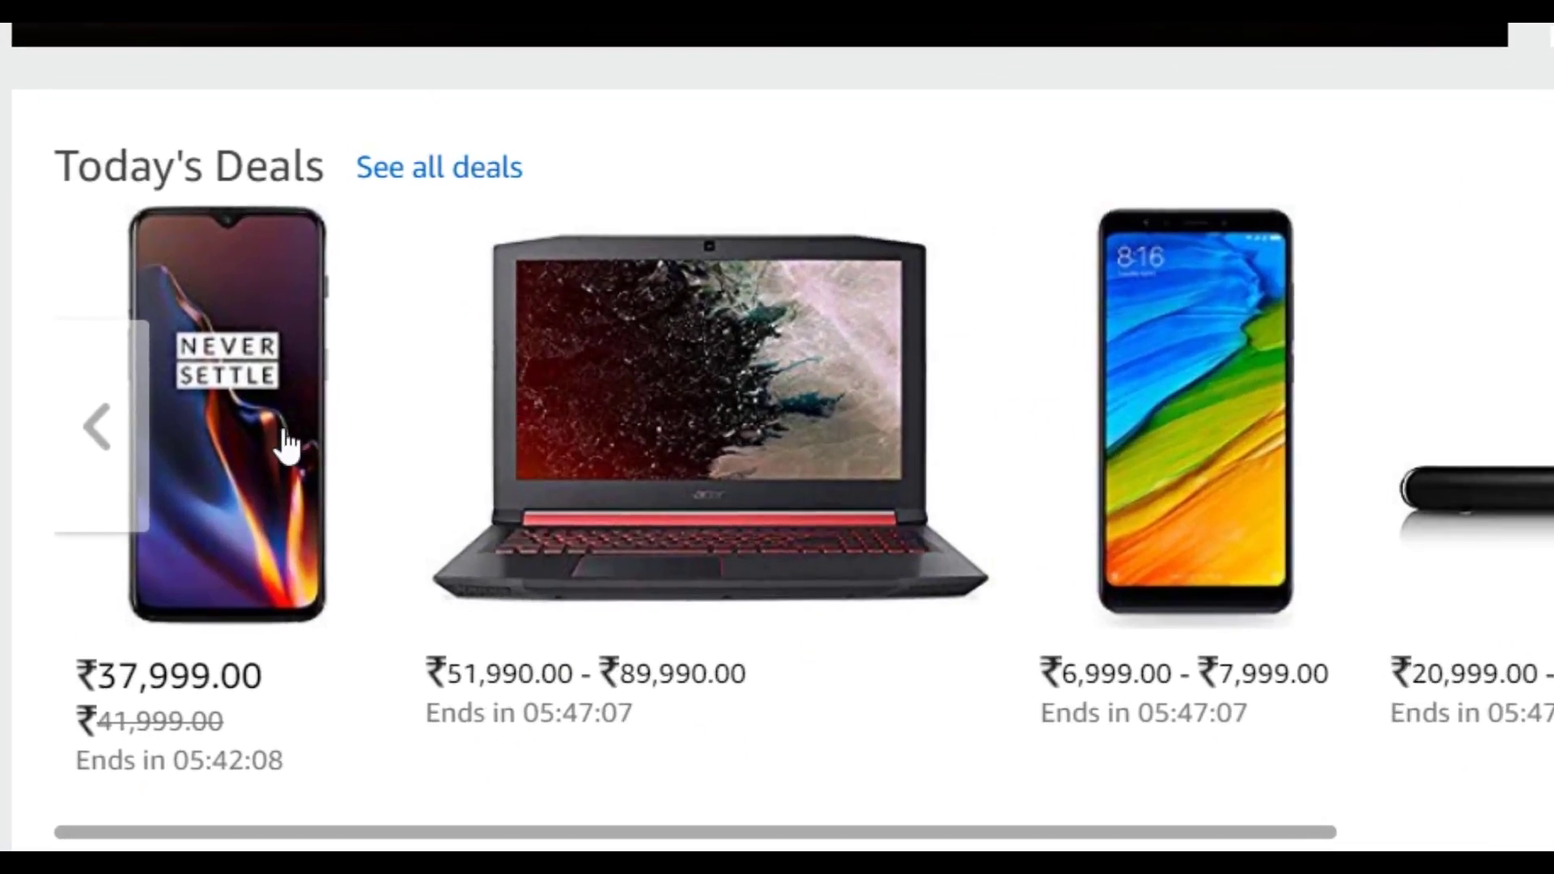
Open the OnePlus 6T deal and generate its SiteStripe short text link, image link code and text+image code.
left_click(211, 300)
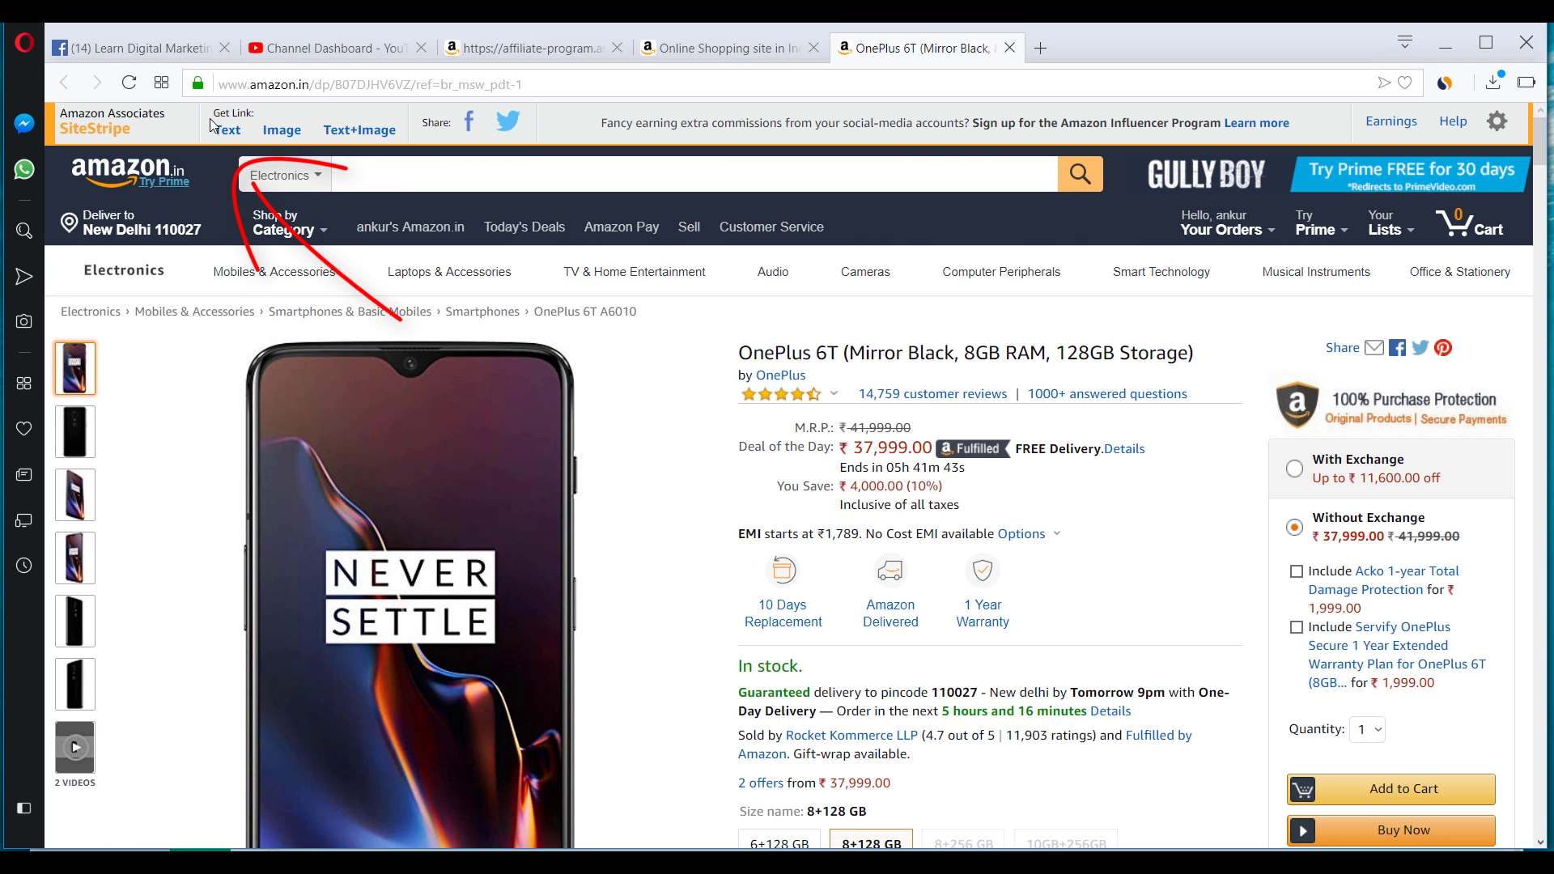
left_click(227, 131)
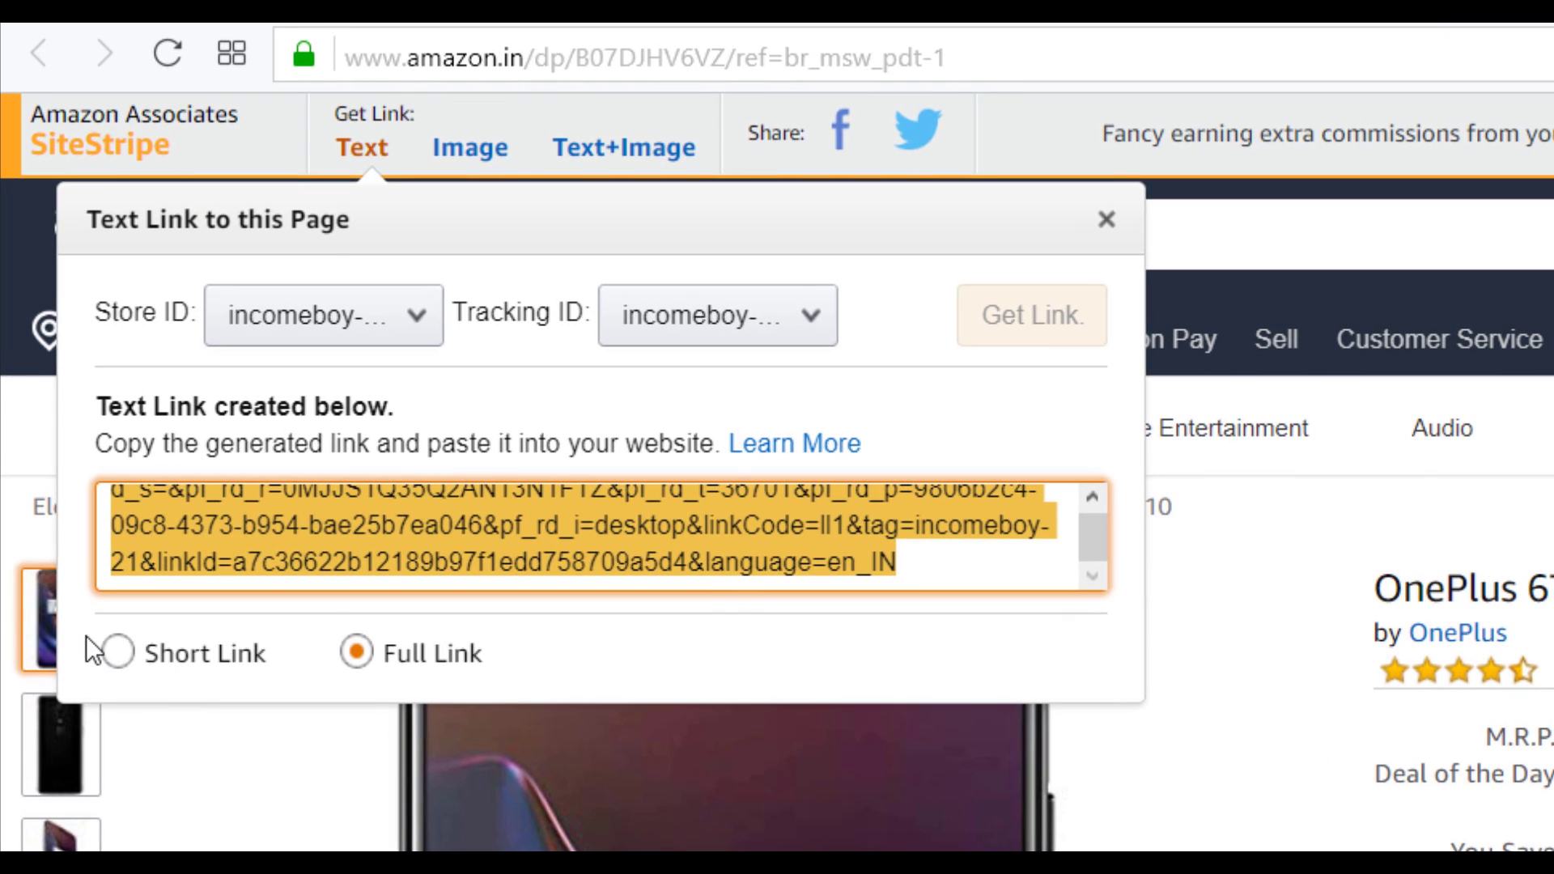
left_click(146, 651)
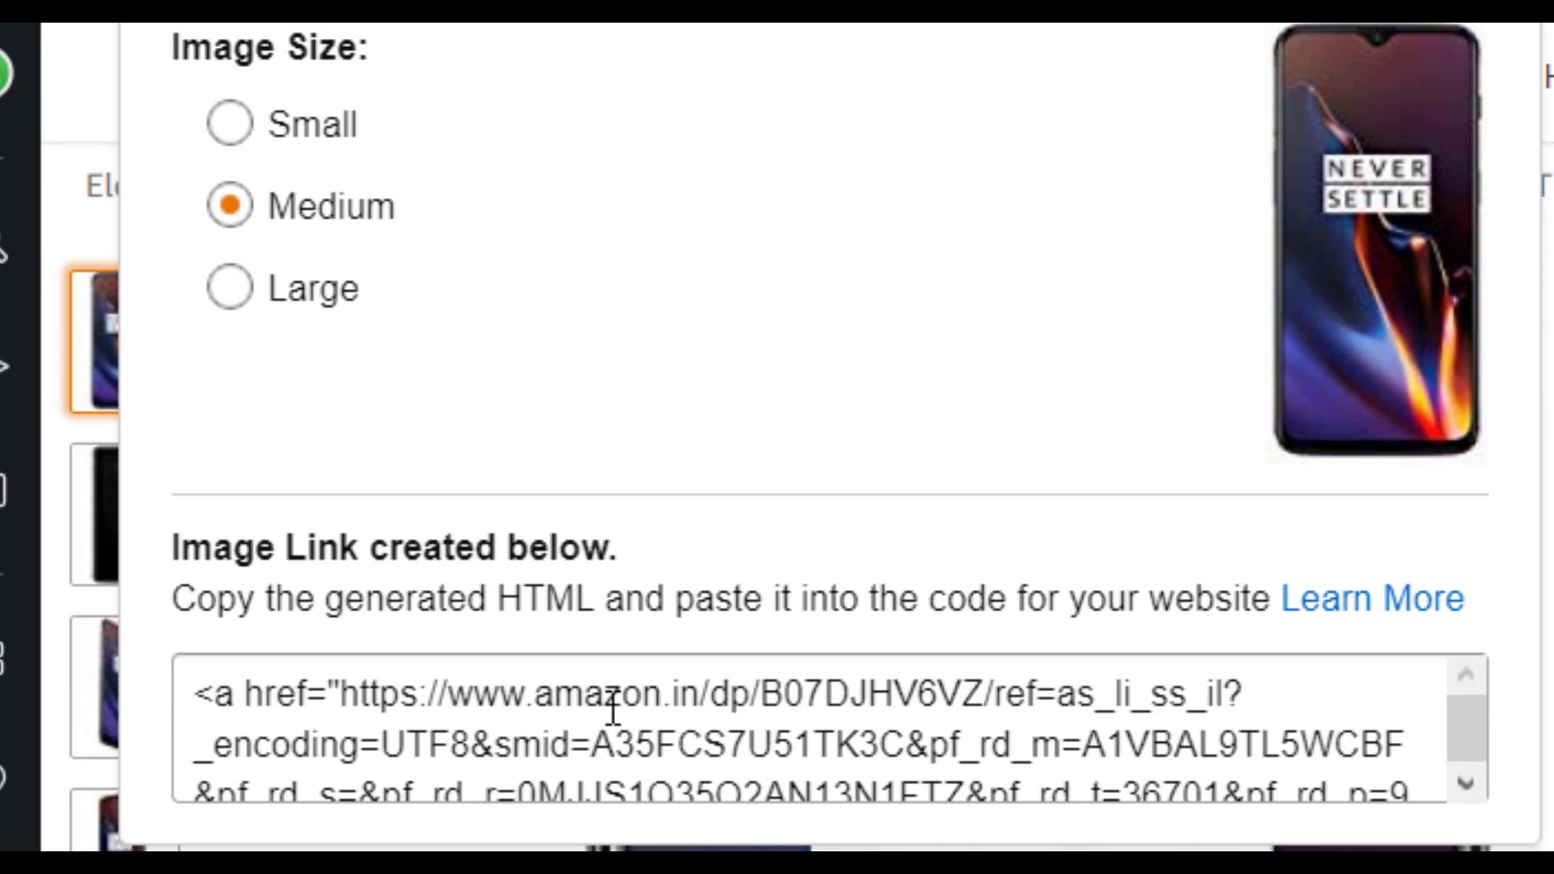
left_click(683, 736)
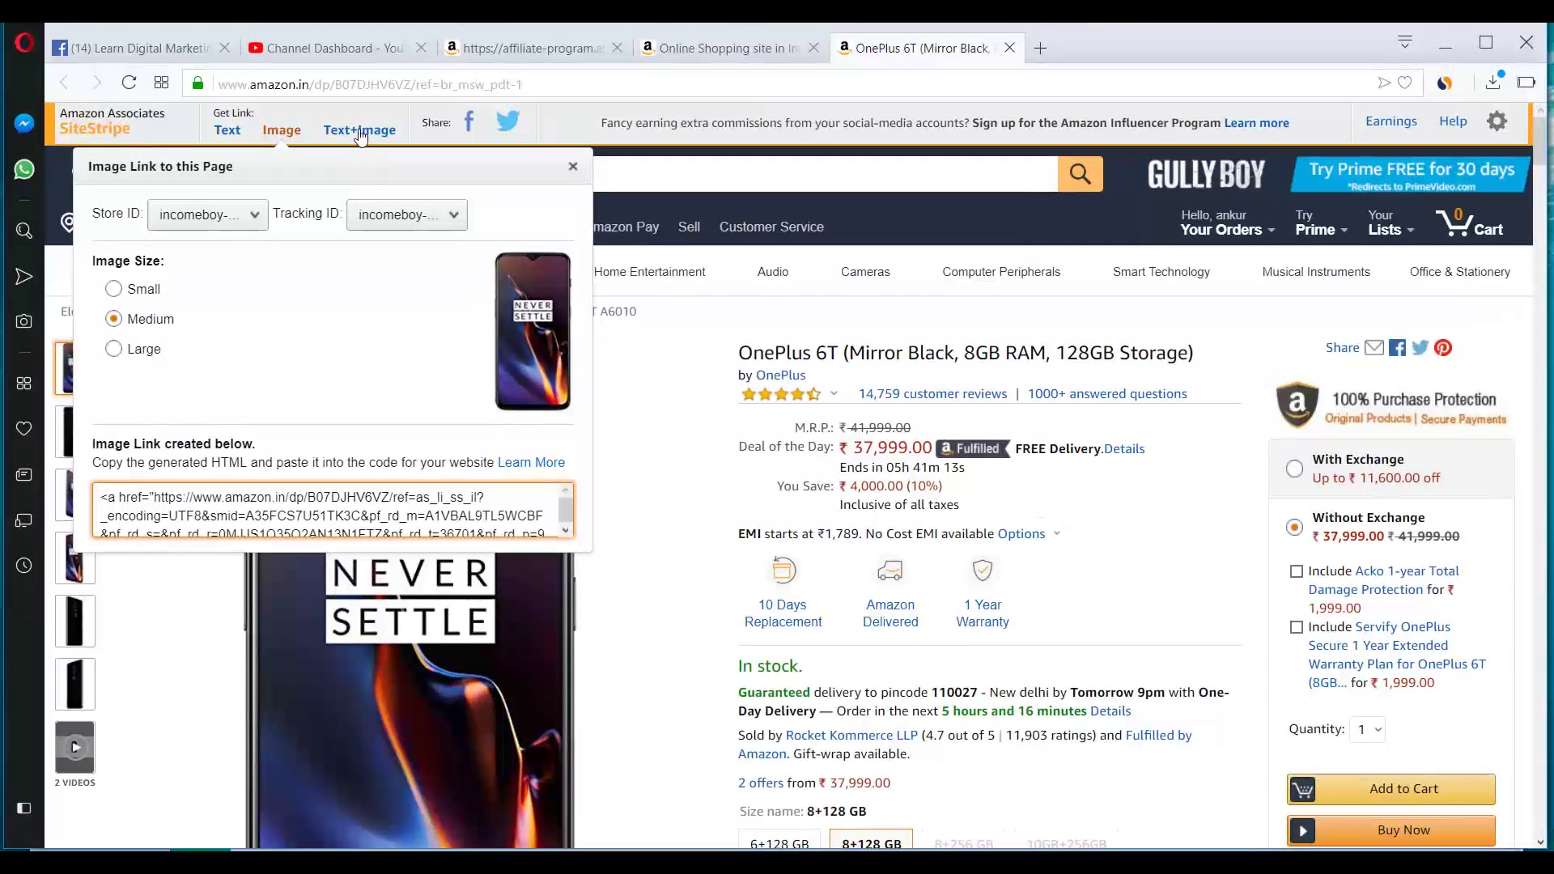
left_click(359, 129)
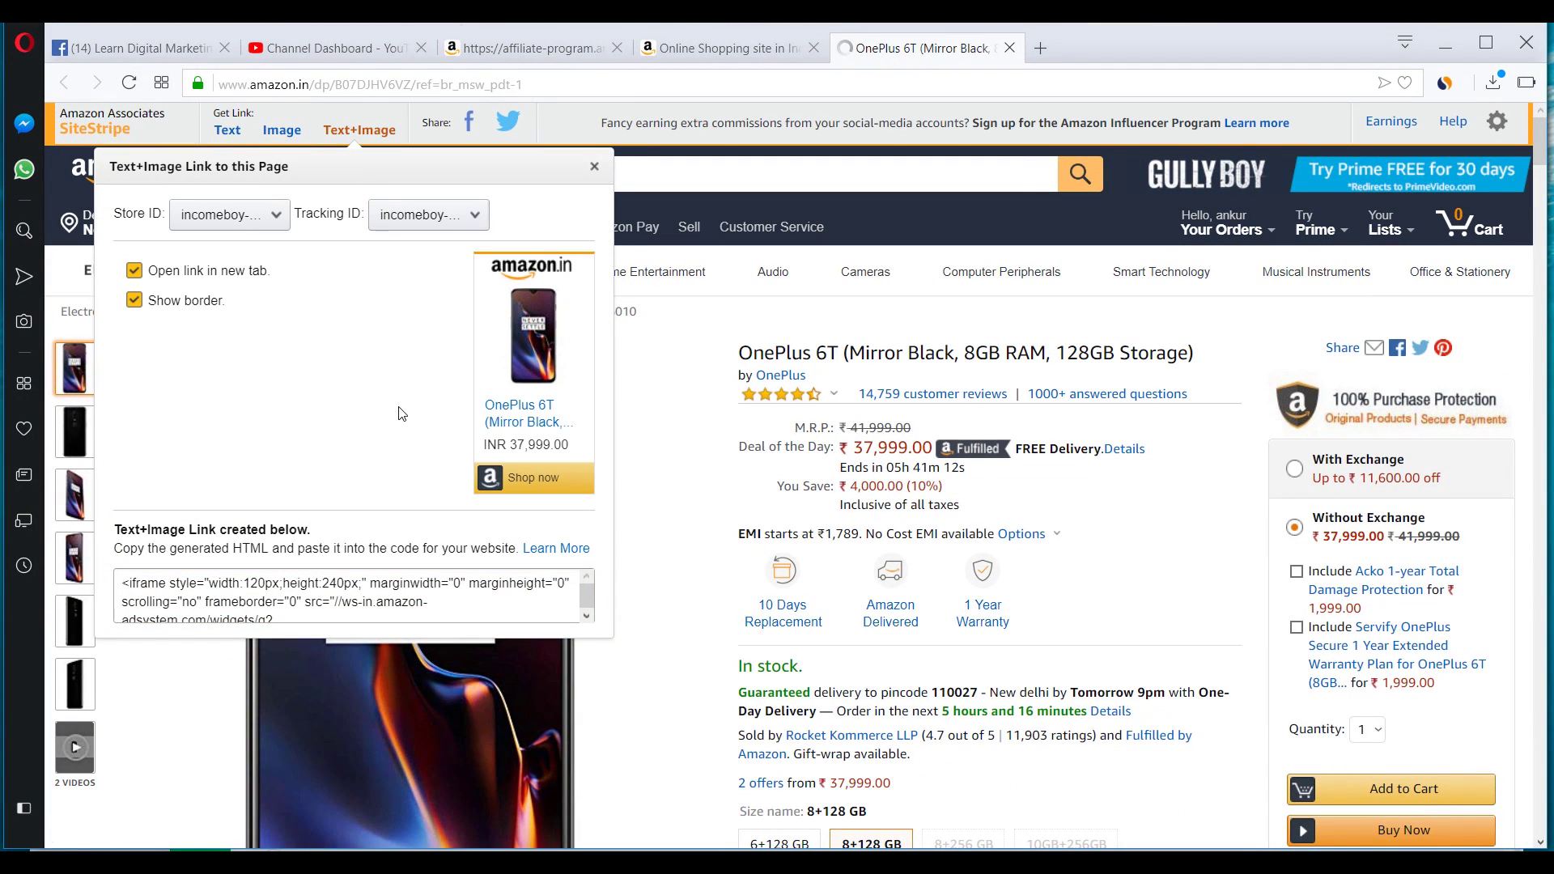
left_click(227, 131)
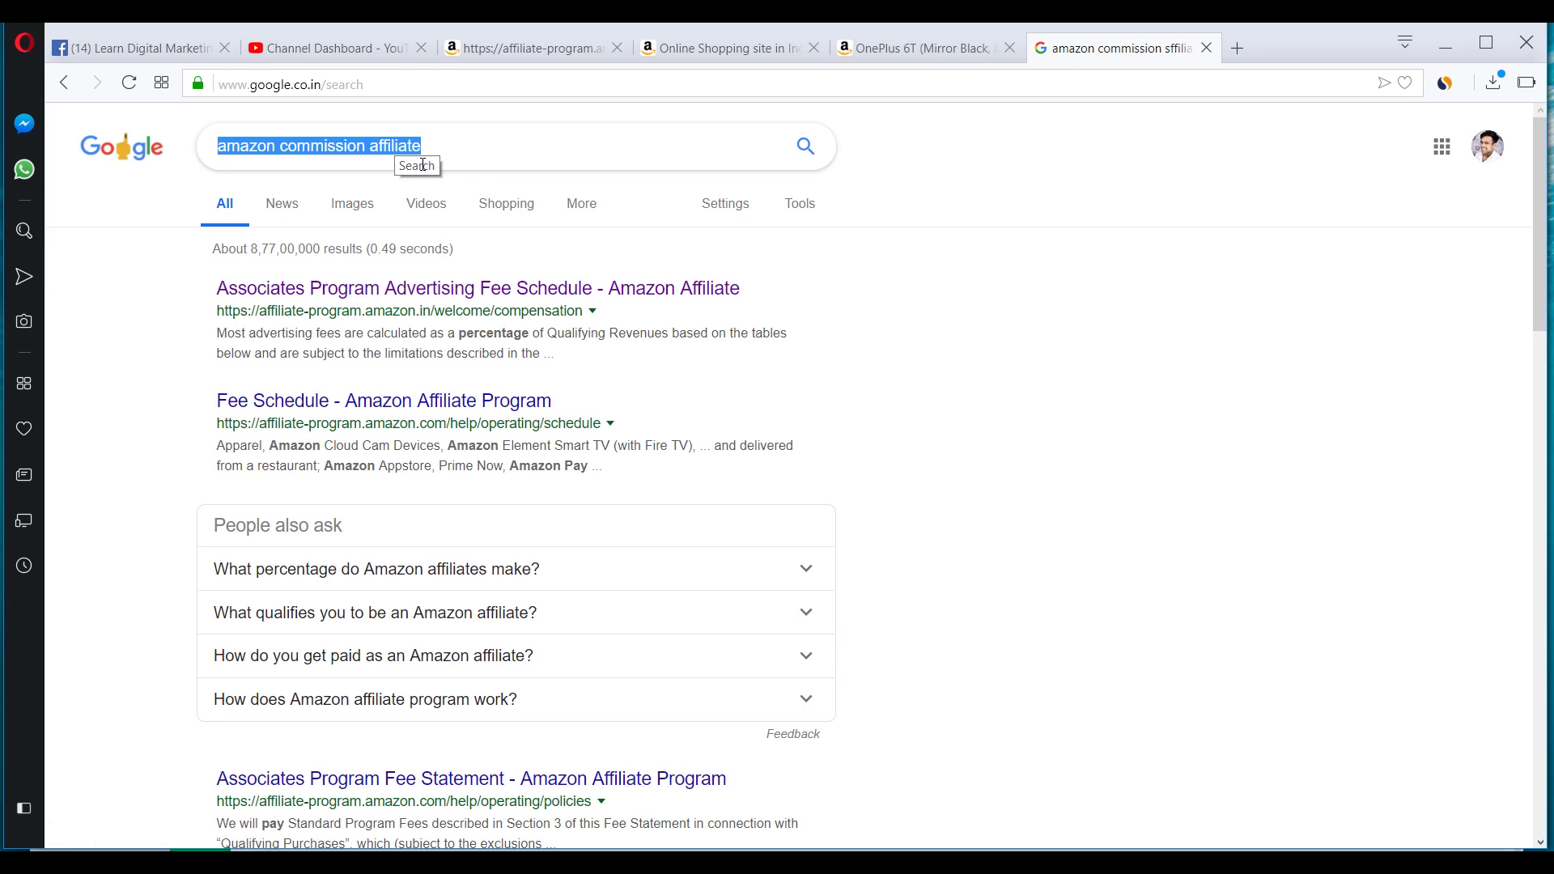
Open the Advertising Fee Schedule result and review Table 1 category rates, e.g. Mobile Phones 2.5%.
left_click(423, 164)
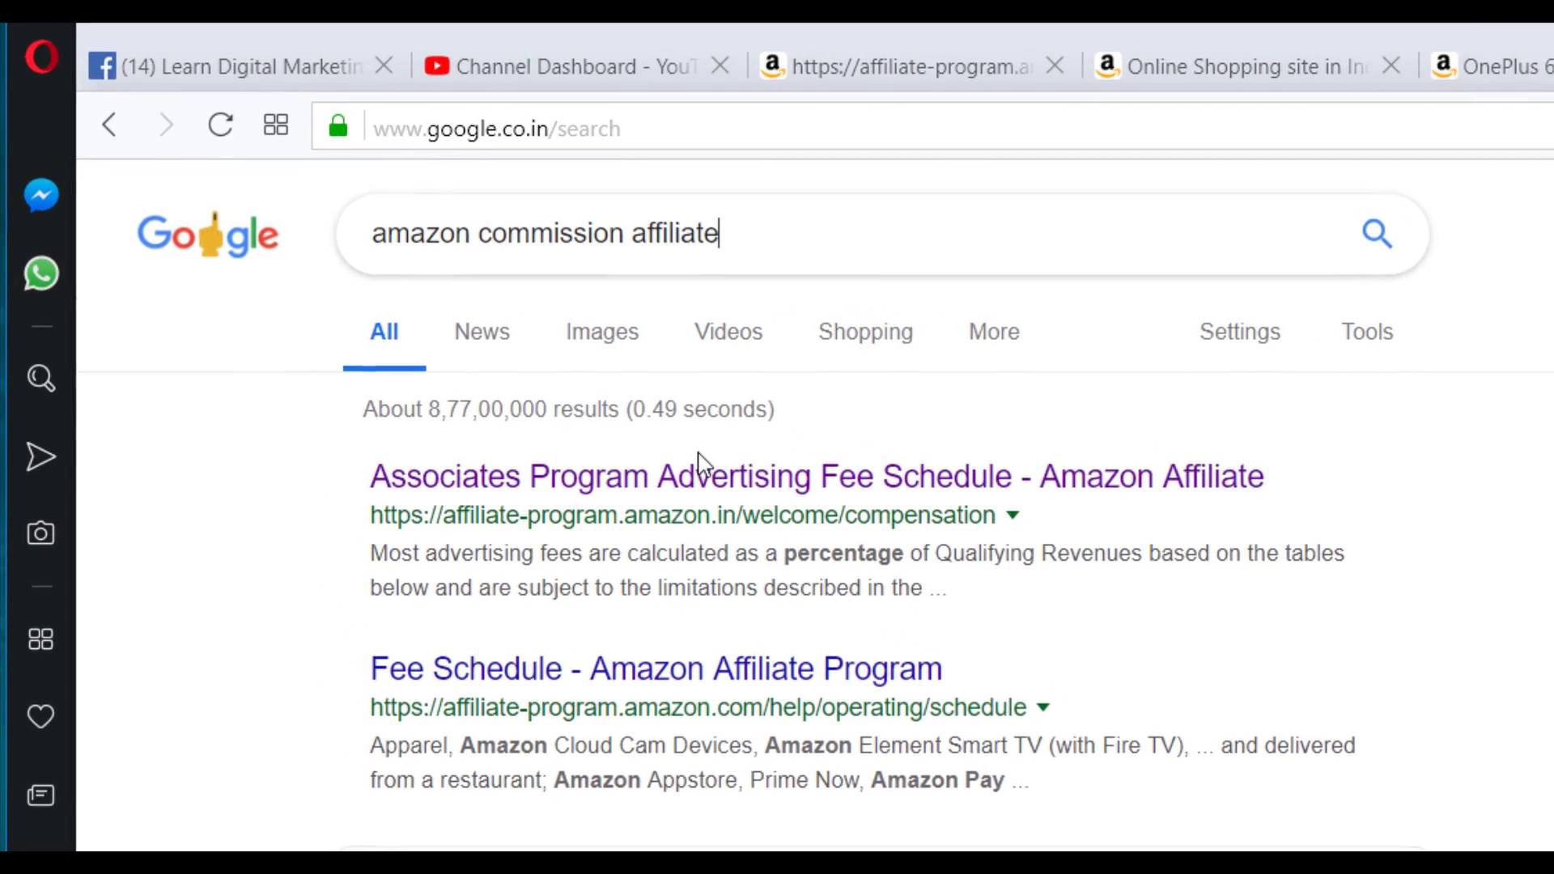
left_click(701, 473)
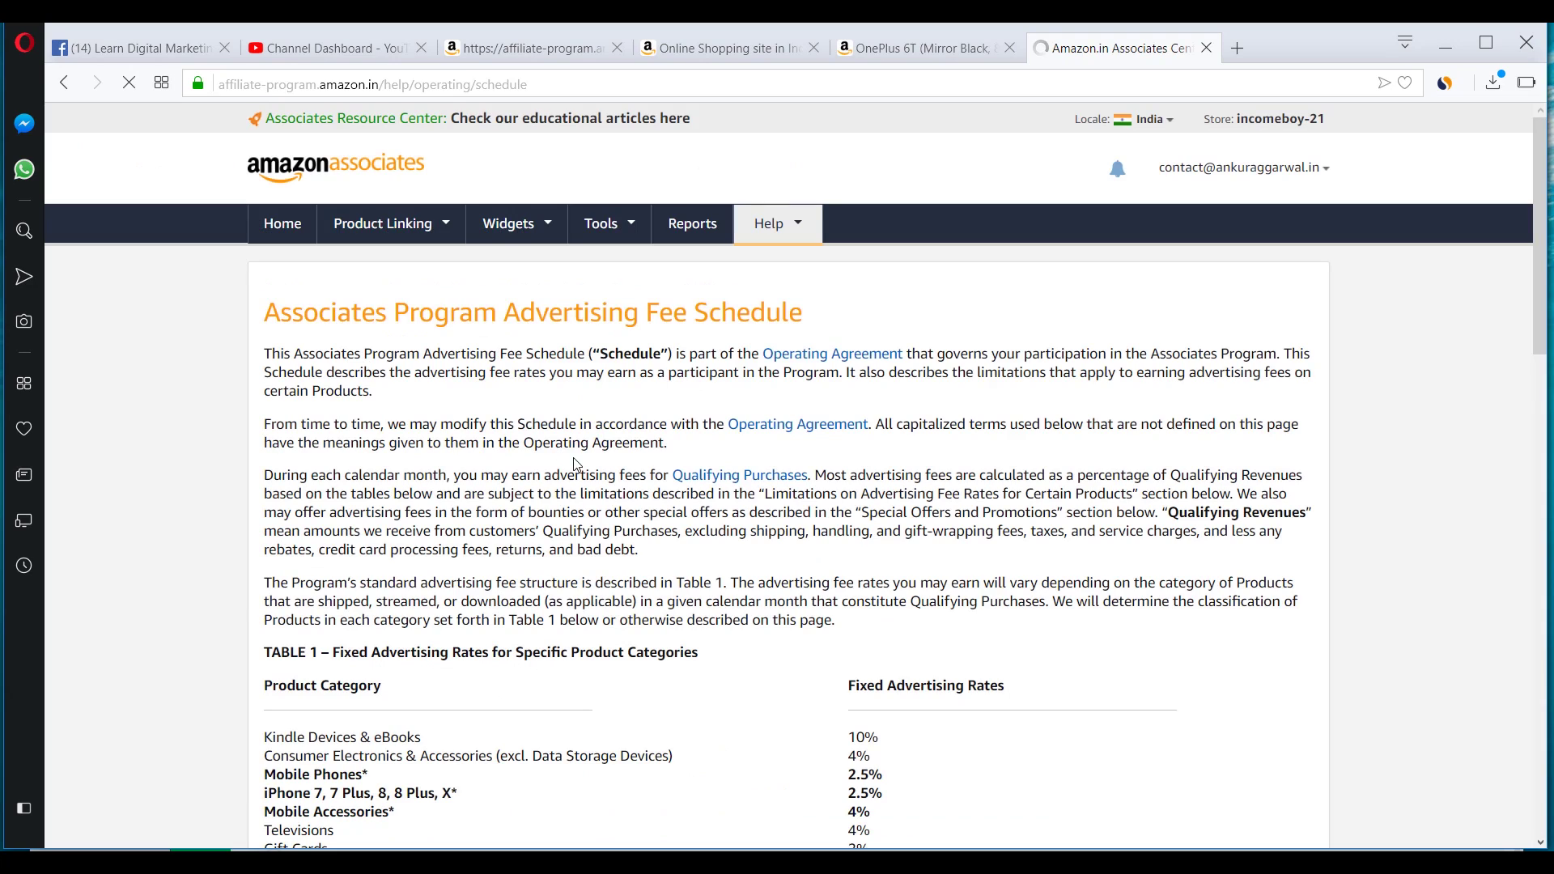
scroll(576, 464, "down", 7)
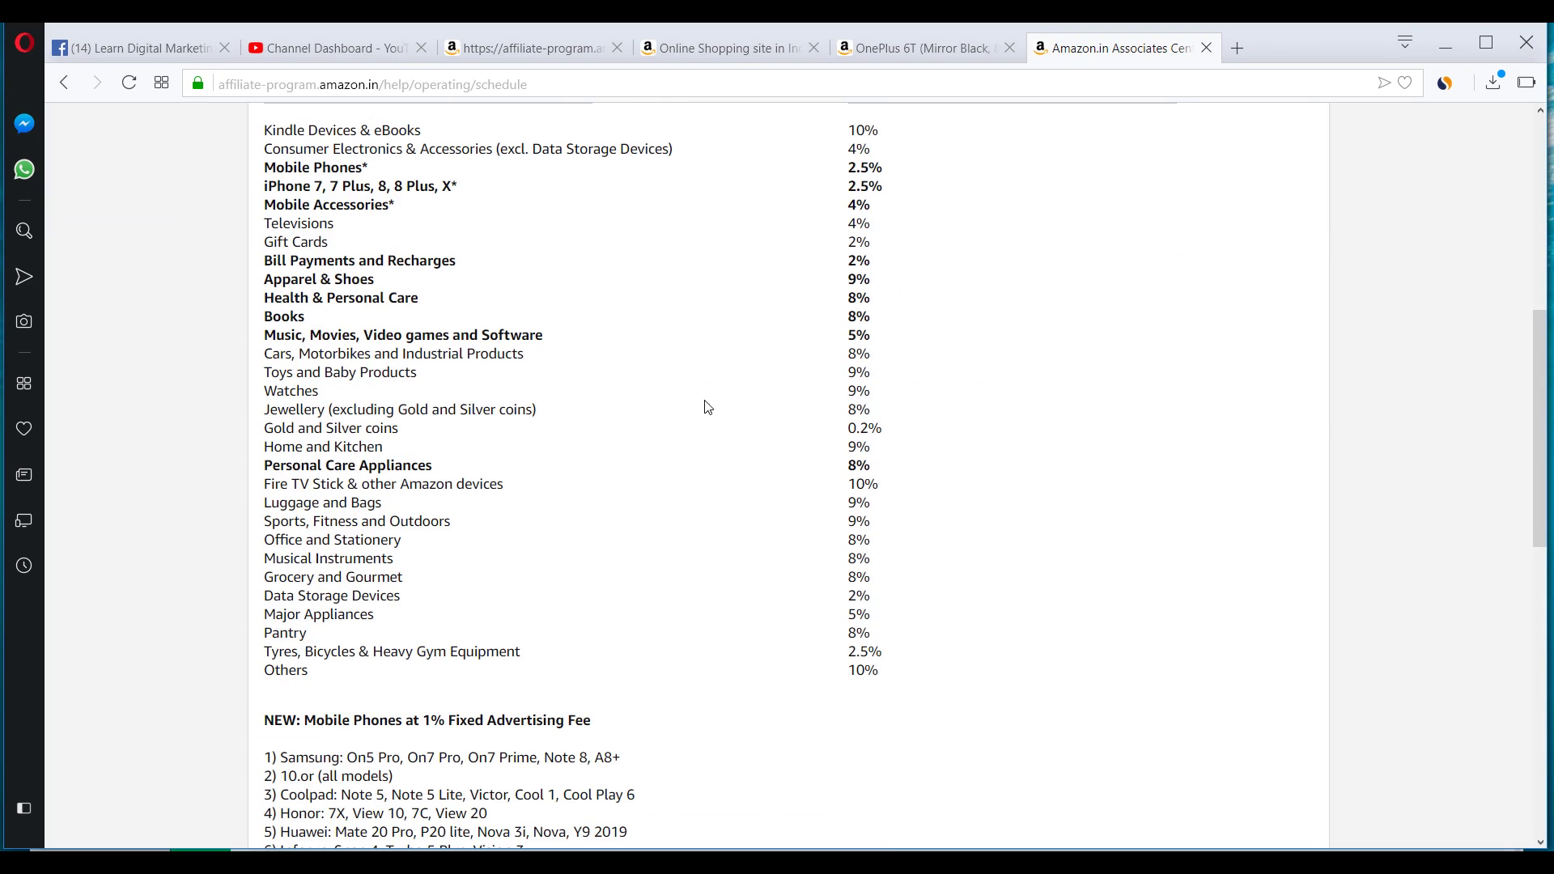
scroll(458, 542, "down", 7)
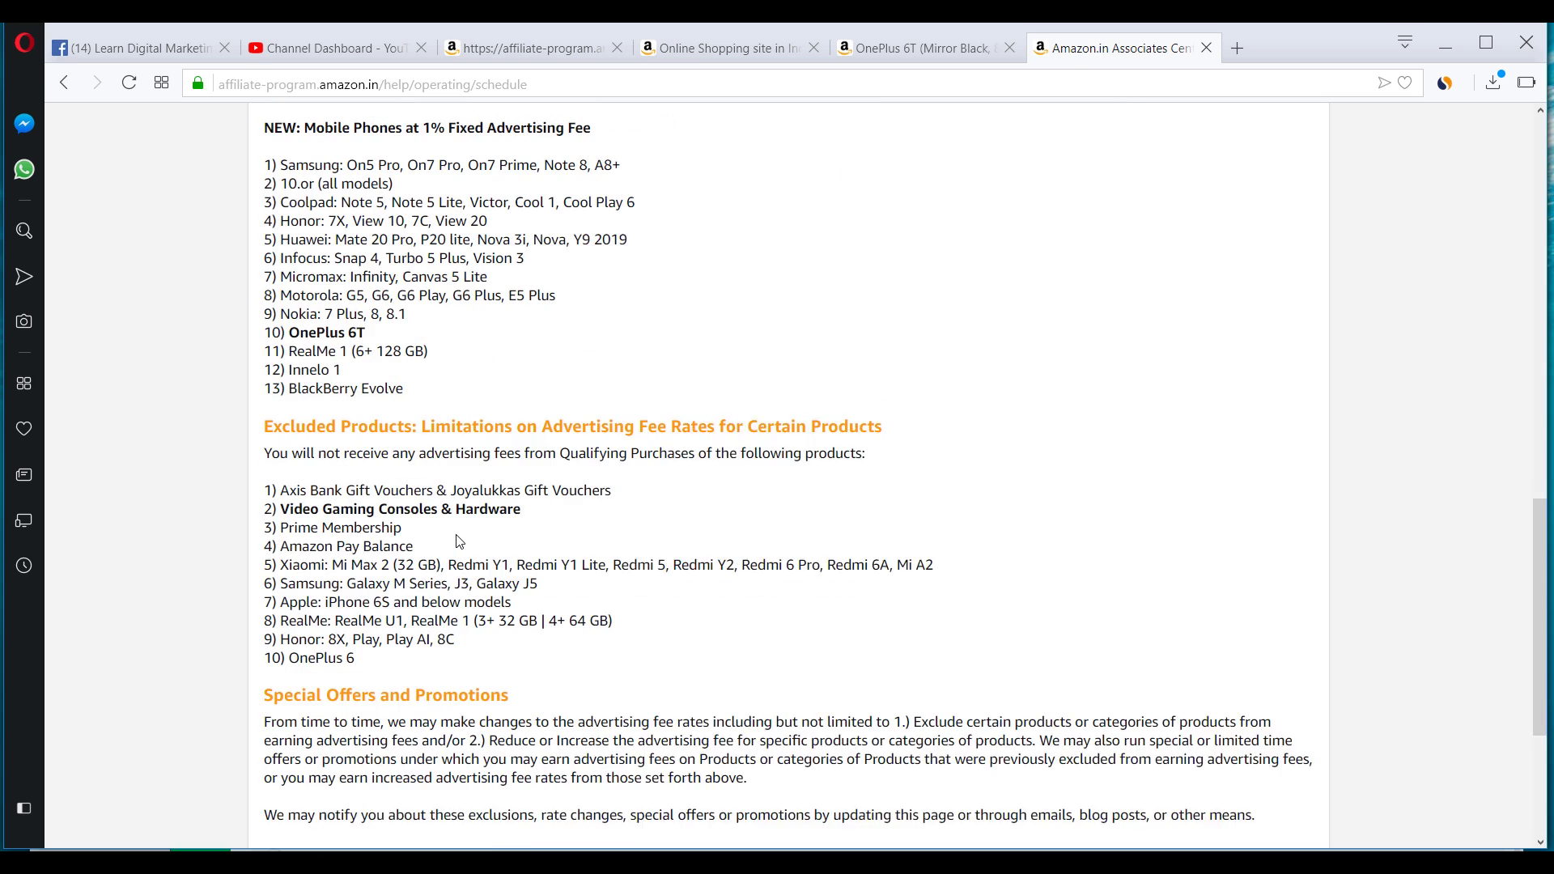
scroll(482, 579, "up", 8)
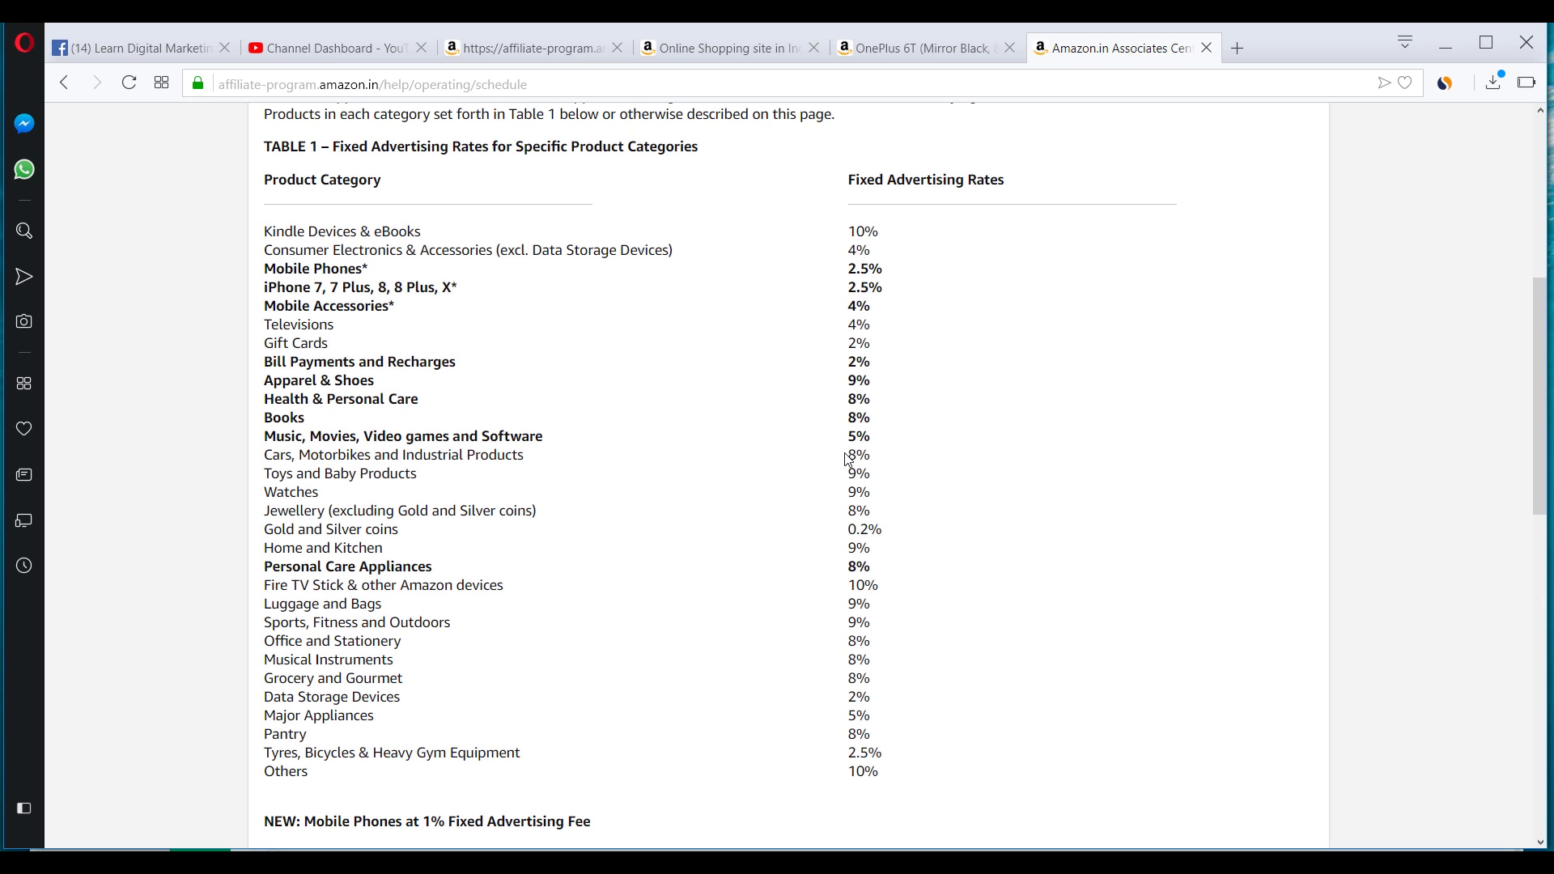
Return to the Amazon.in tab with Ctrl+Tab and scroll to the Today's Deals row.
key("ctrl+Tab")
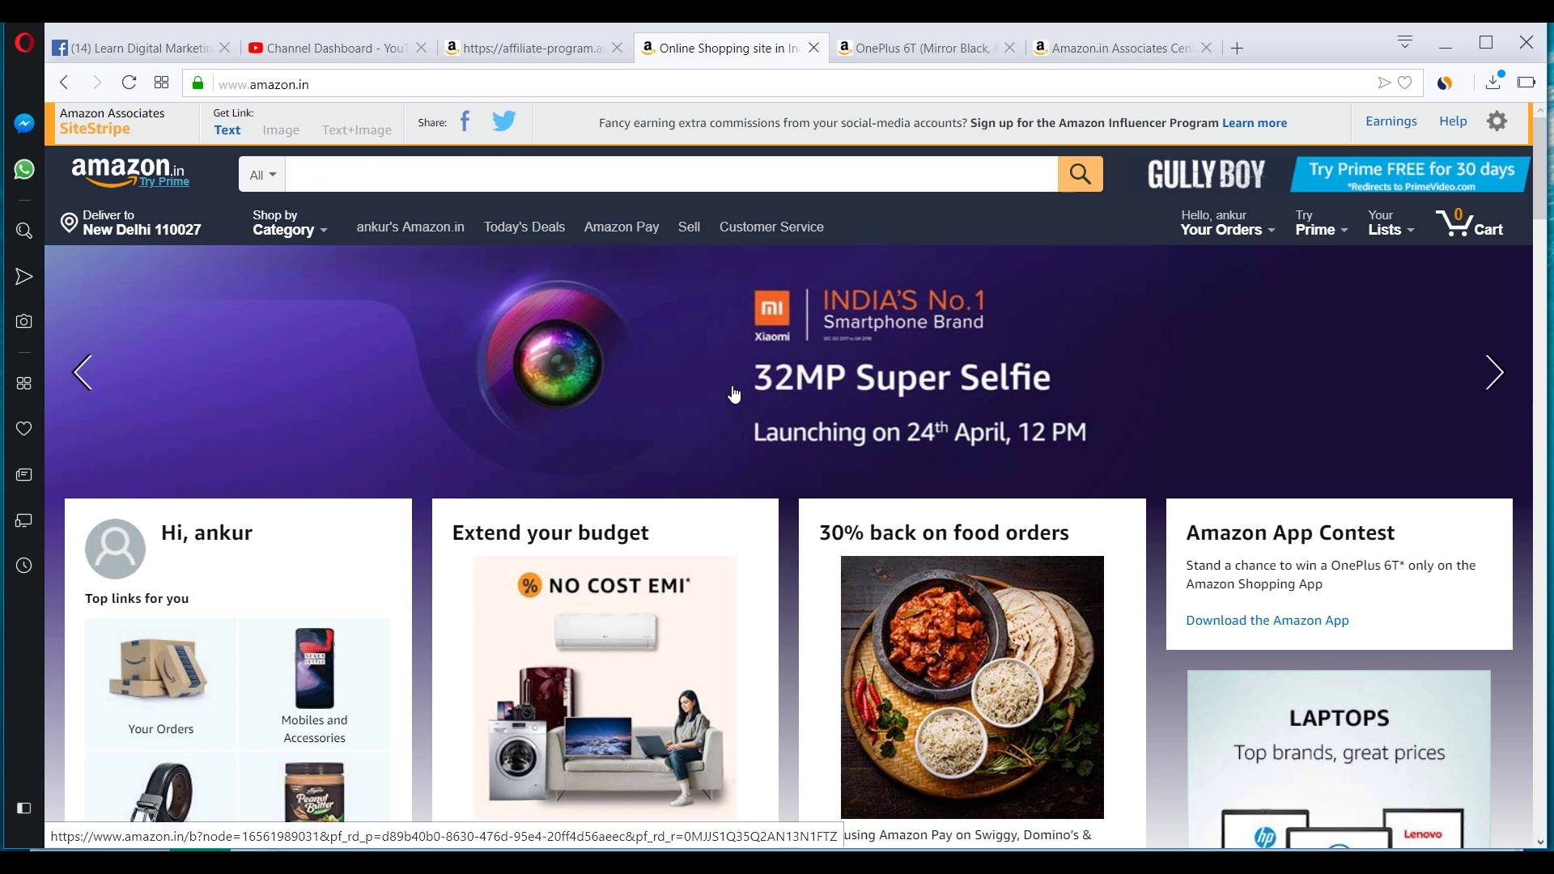
scroll(706, 340, "down", 10)
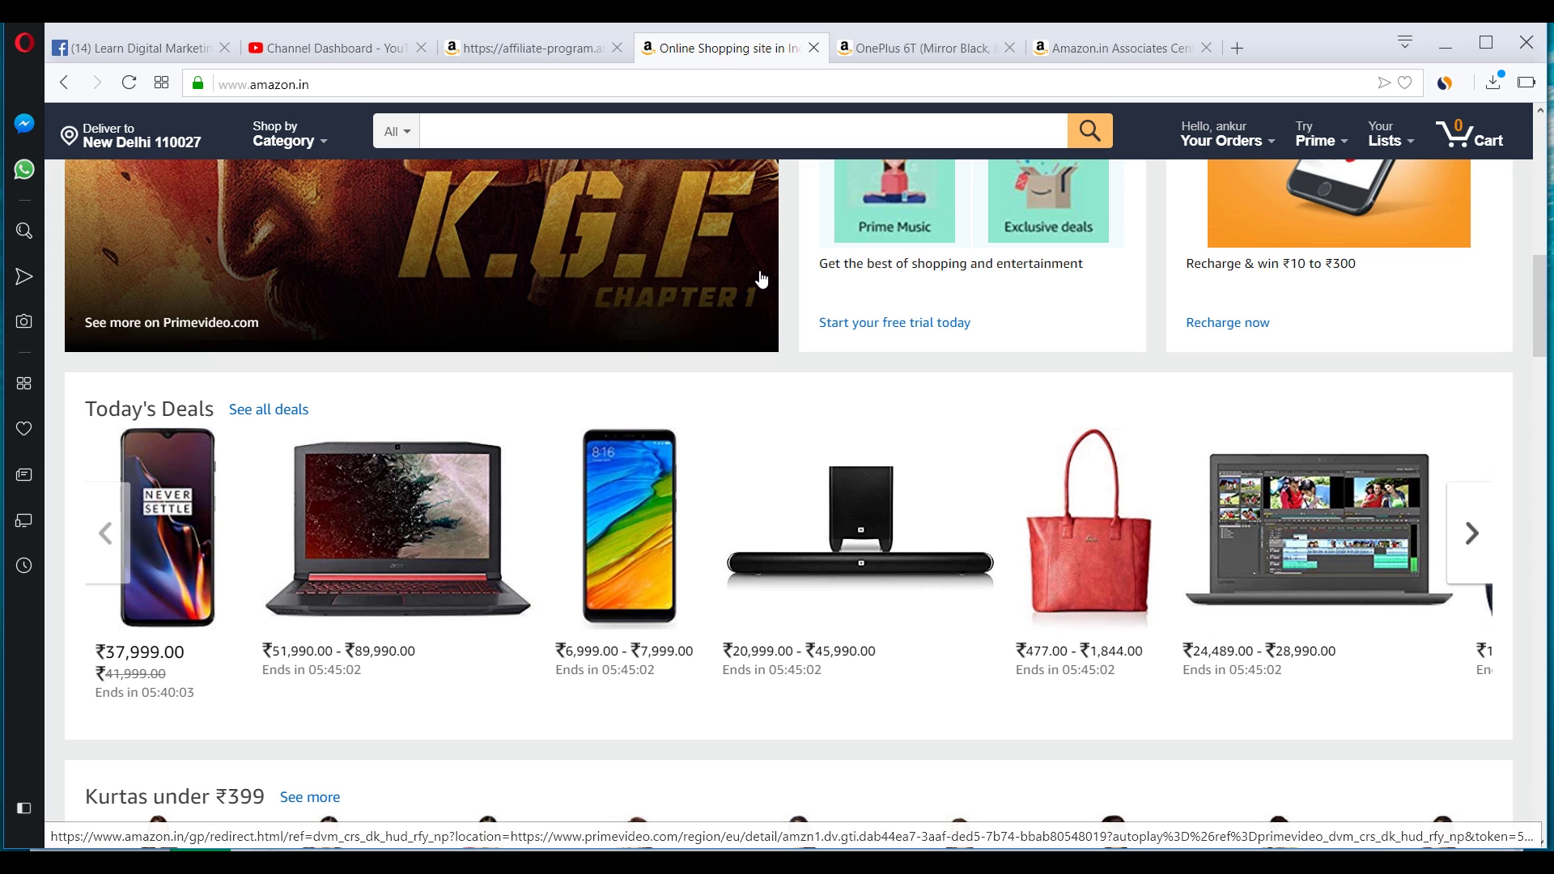
Return to the Product Links tab and browse the 18,647 dslr camera results.
left_click(541, 48)
scroll(536, 396, "down", 5)
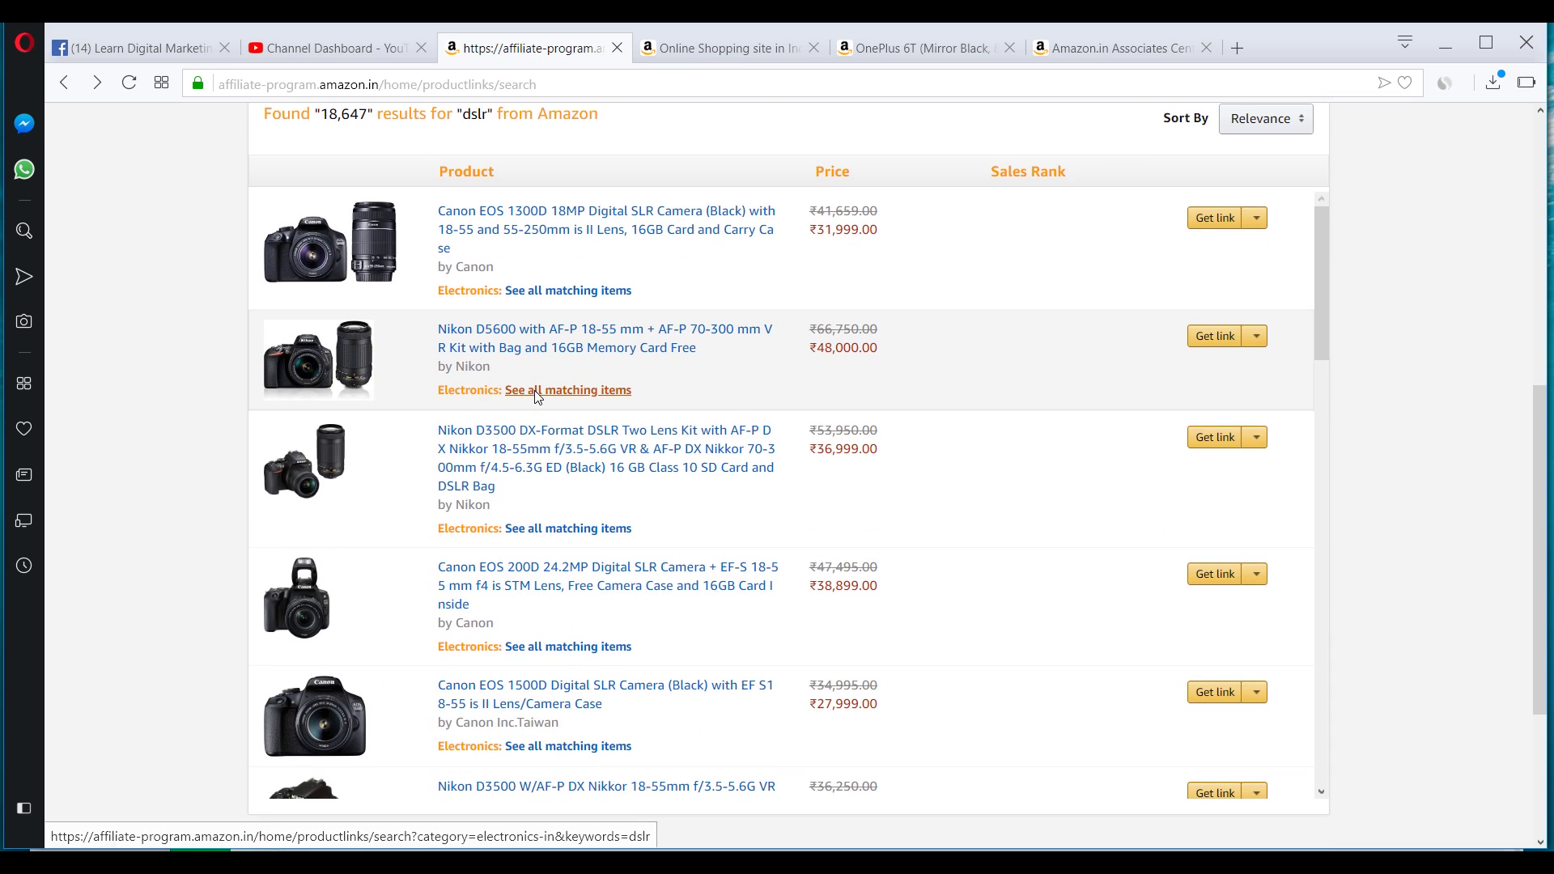
scroll(373, 340, "down", 10)
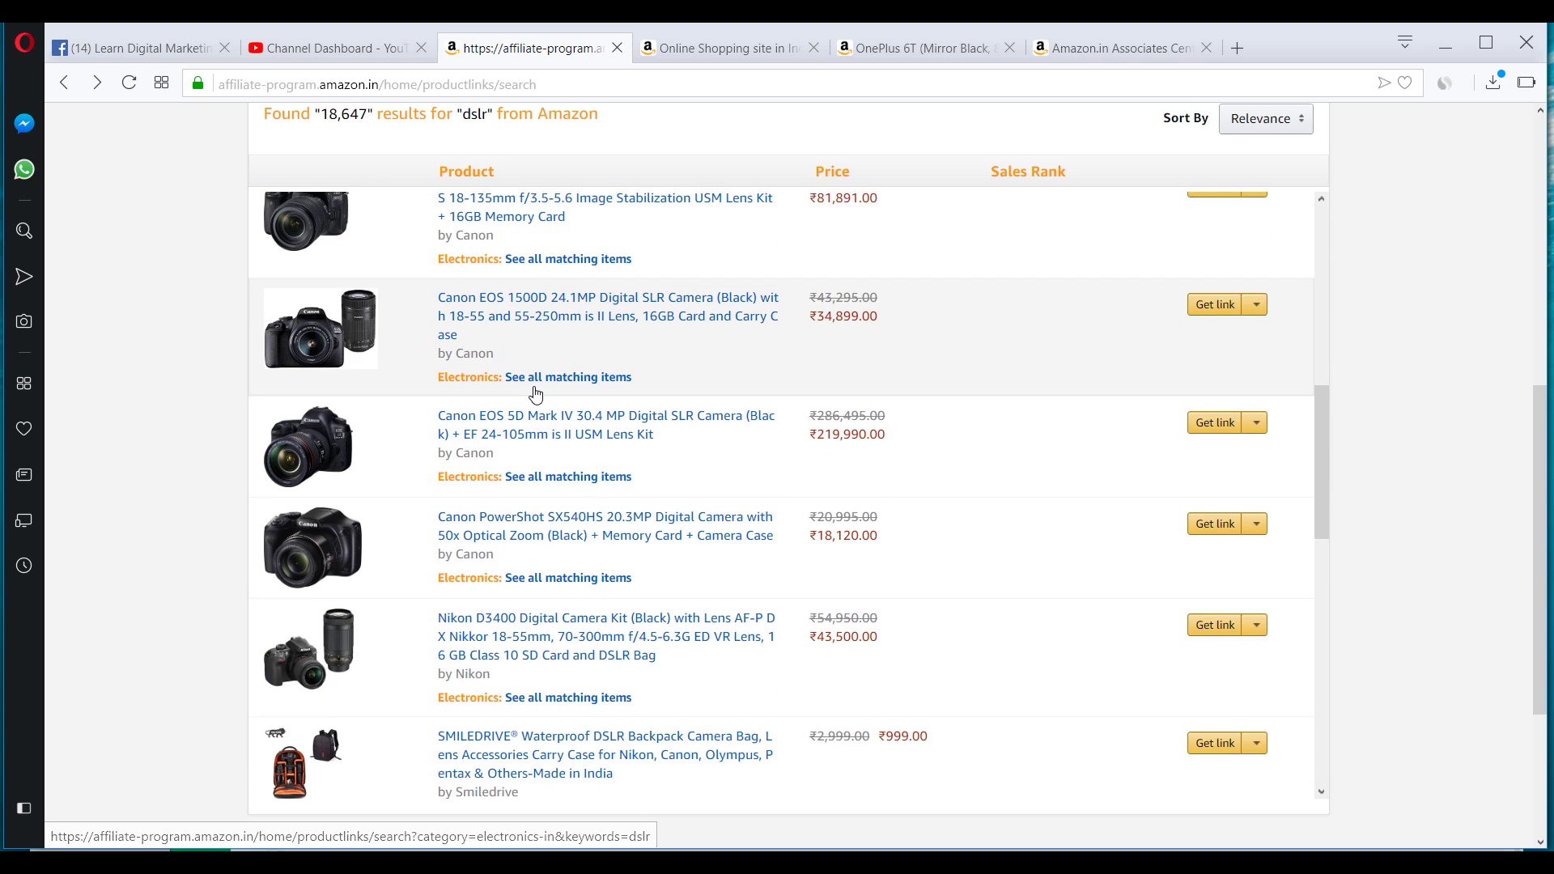
scroll(194, 433, "down", 3)
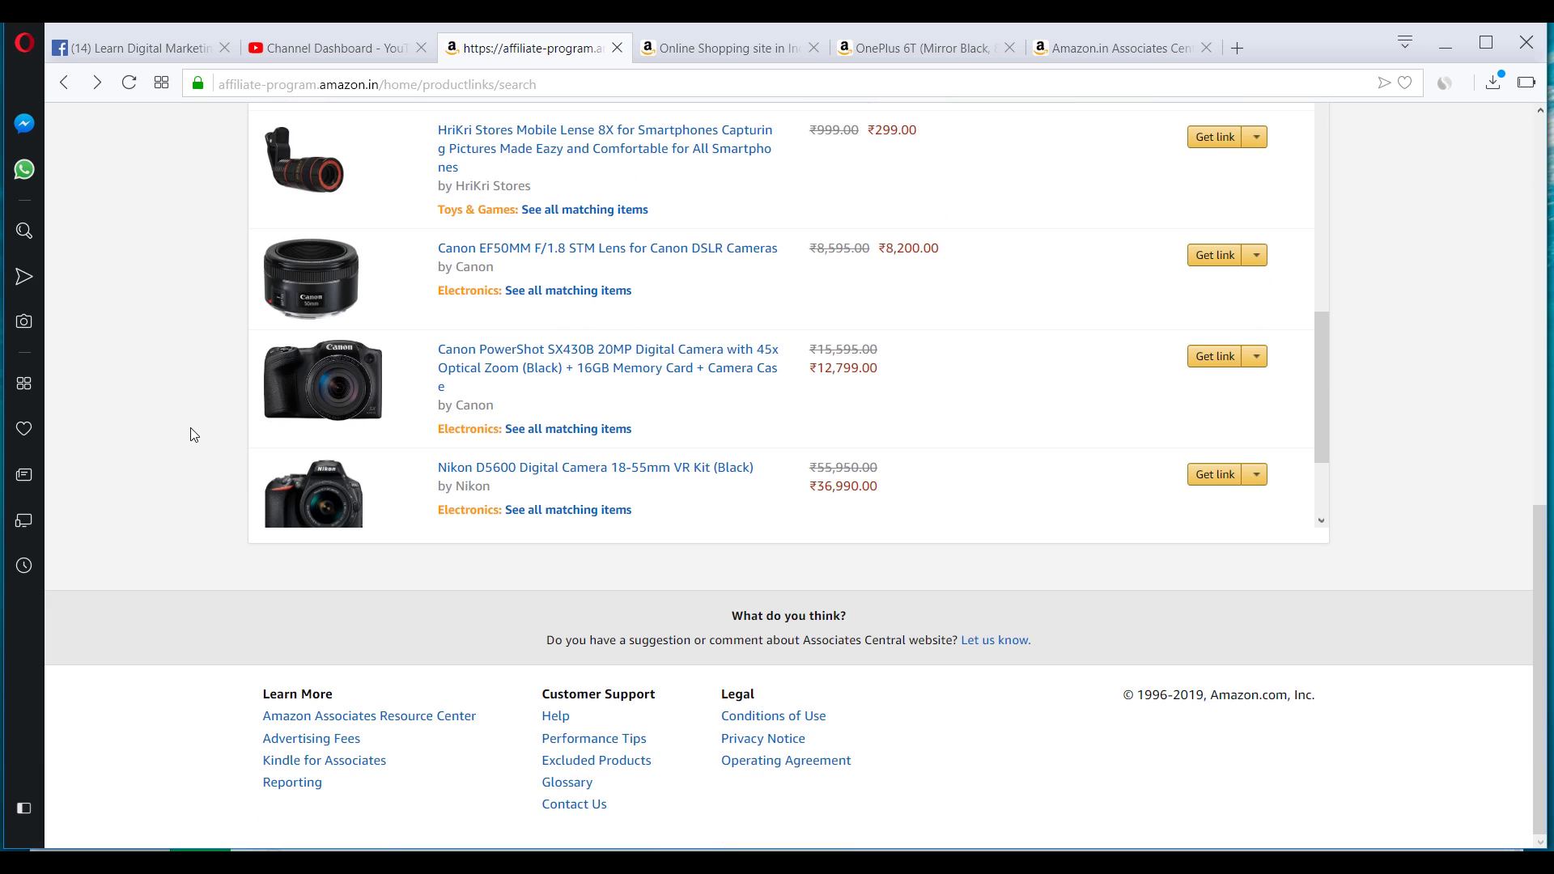
scroll(194, 434, "up", 7)
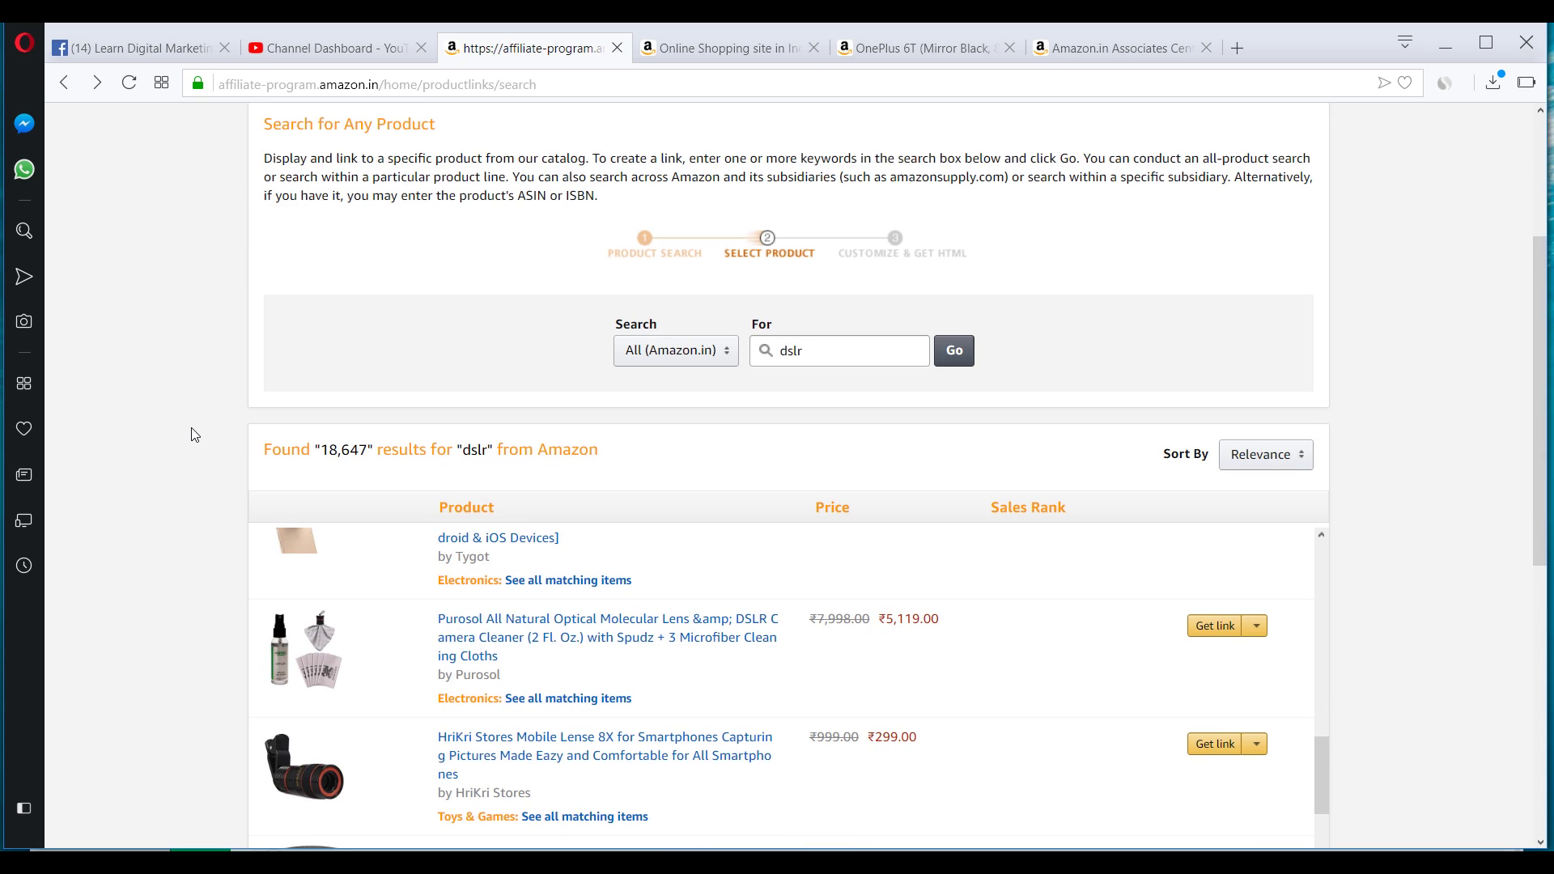